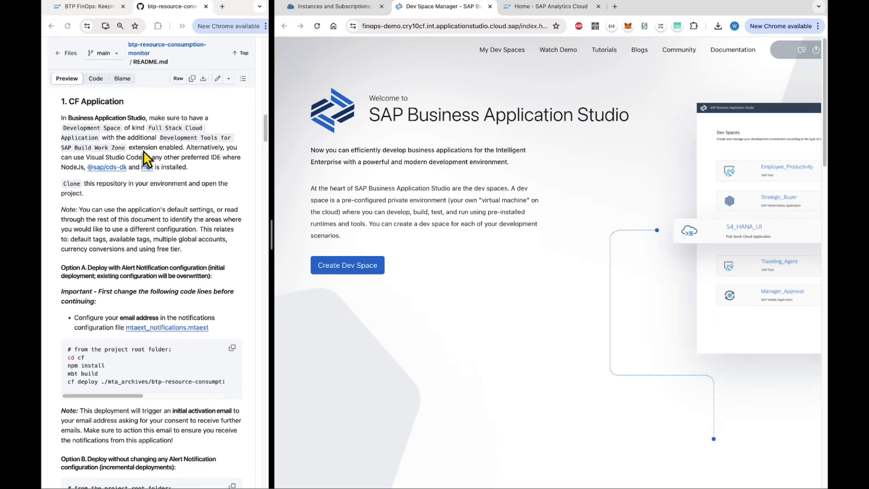
Create a Full Stack Cloud Application dev space named 'monitoring' with the SAP Build Work Zone development tools.
{"action": "left_click", "coordinate": [361, 269]}
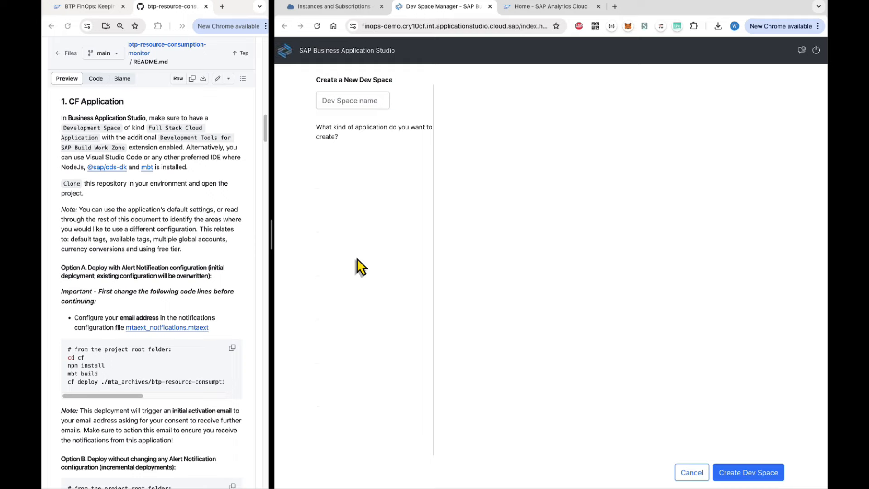
{"action": "type", "text": "monitoring"}
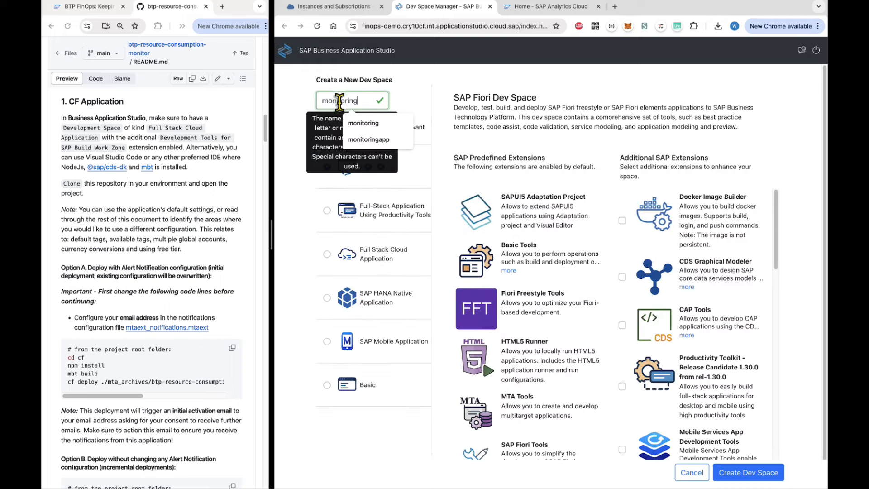
{"action": "left_click", "coordinate": [328, 254]}
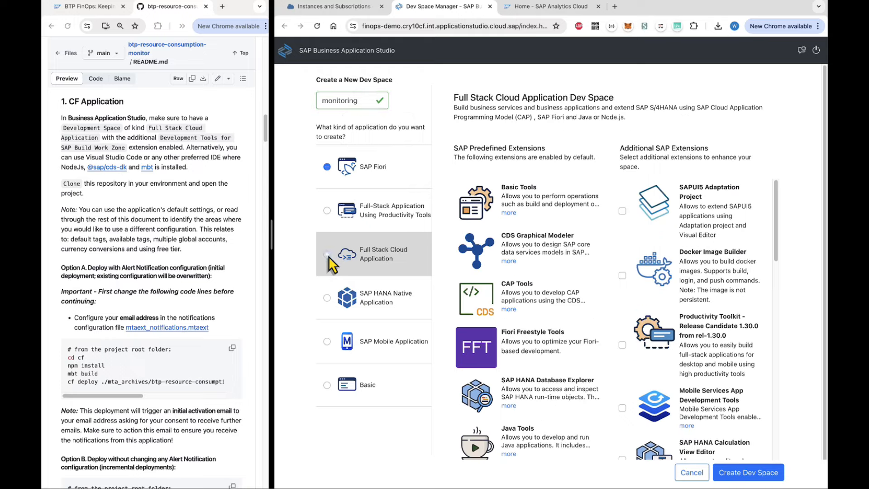
{"action": "scroll", "coordinate": [701, 368], "scroll_direction": "down", "scroll_amount": 7}
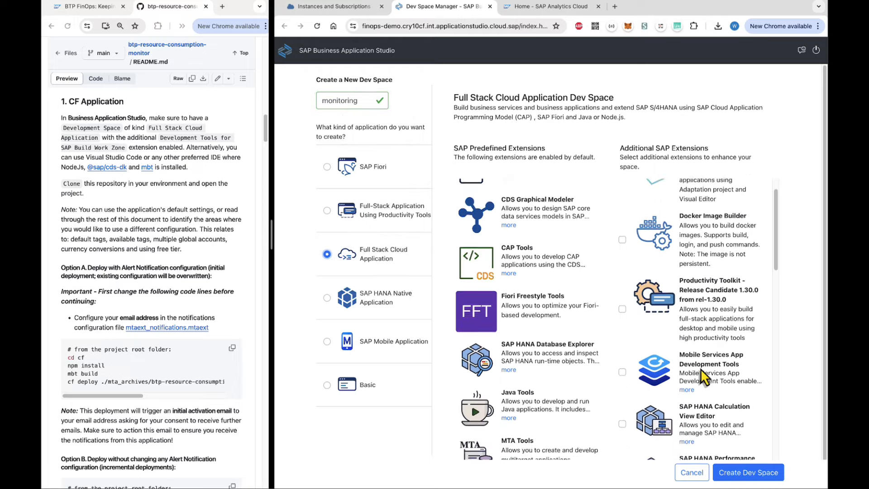
{"action": "scroll", "coordinate": [699, 368], "scroll_direction": "down", "scroll_amount": 14}
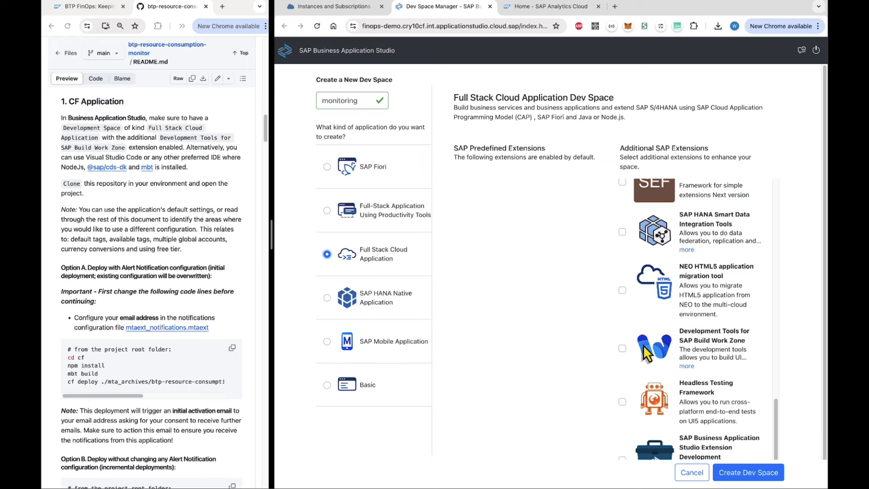
{"action": "left_click", "coordinate": [622, 349]}
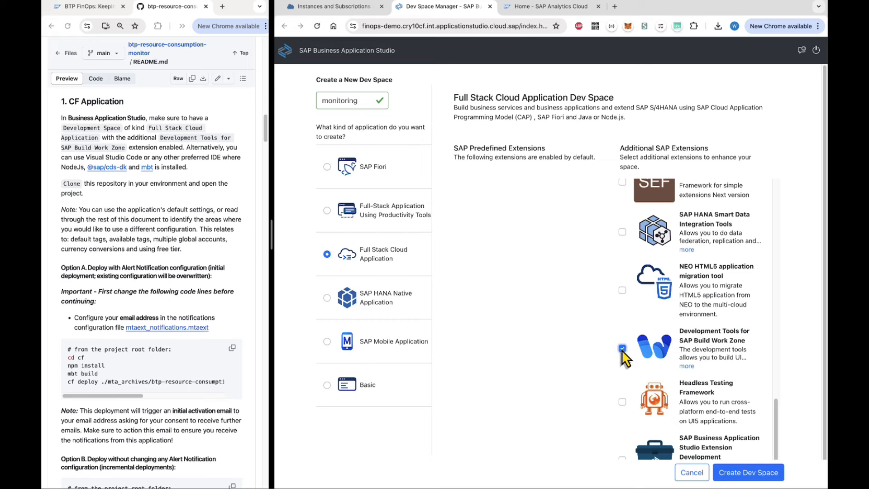
{"action": "left_click", "coordinate": [726, 472]}
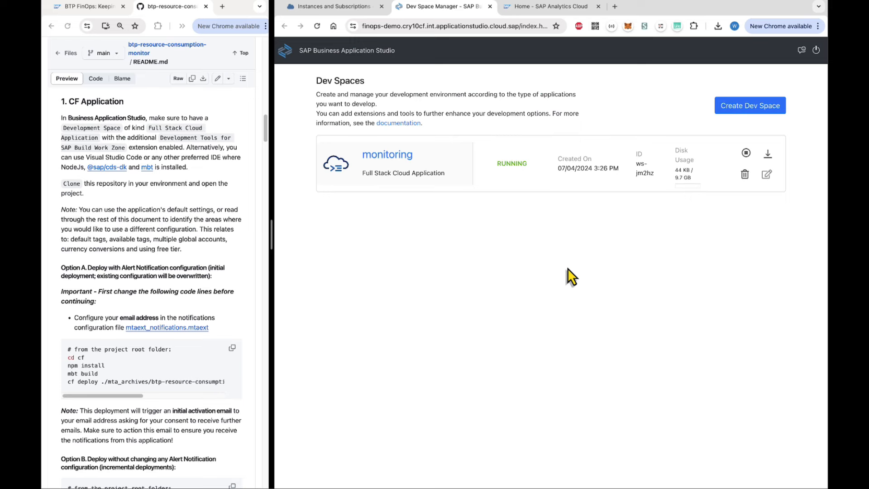
Open the monitoring dev space and copy the repository's HTTPS clone URL from GitHub.
{"action": "left_click", "coordinate": [399, 158]}
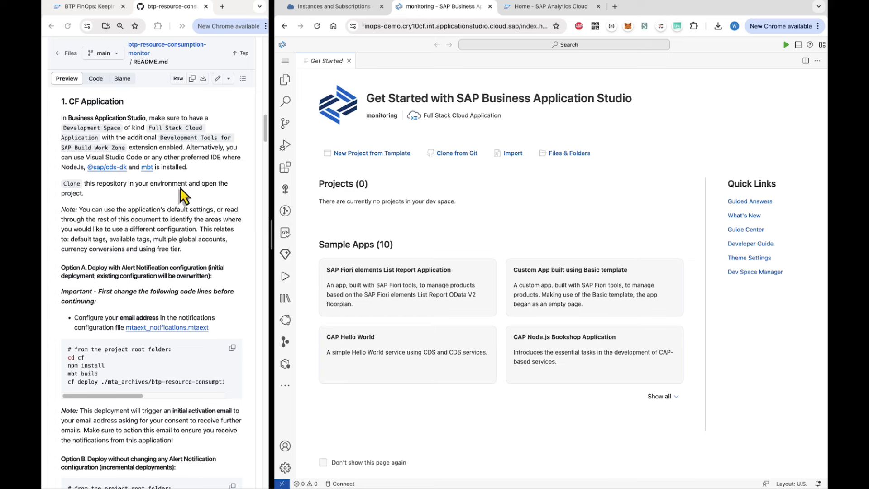
{"action": "left_click", "coordinate": [452, 155]}
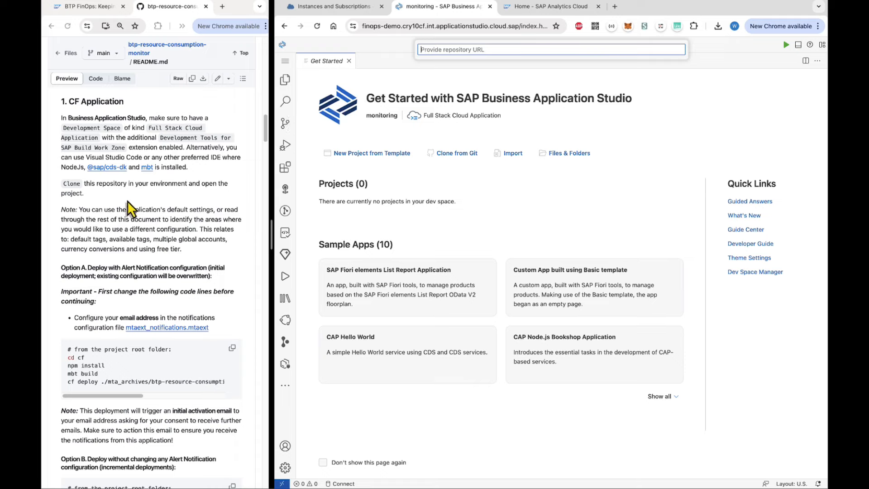
{"action": "scroll", "coordinate": [129, 208], "scroll_direction": "up", "scroll_amount": 10}
{"action": "scroll", "coordinate": [129, 209], "scroll_direction": "up", "scroll_amount": 15}
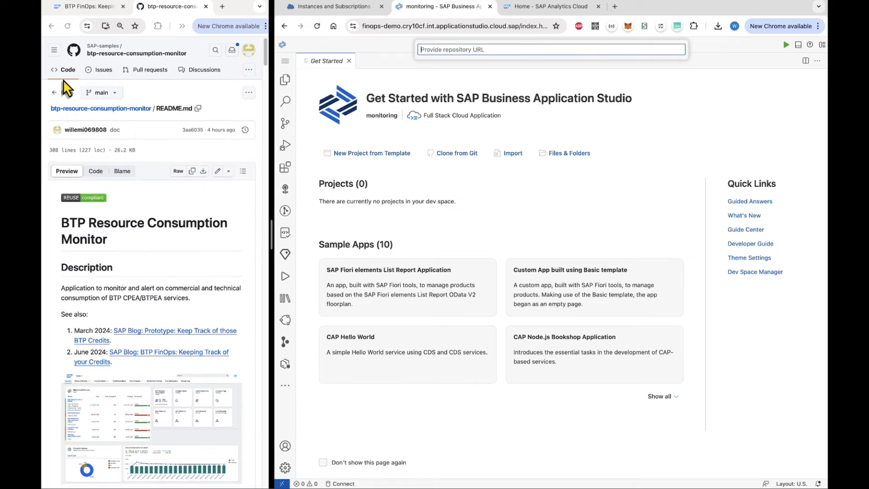
{"action": "left_click", "coordinate": [62, 75]}
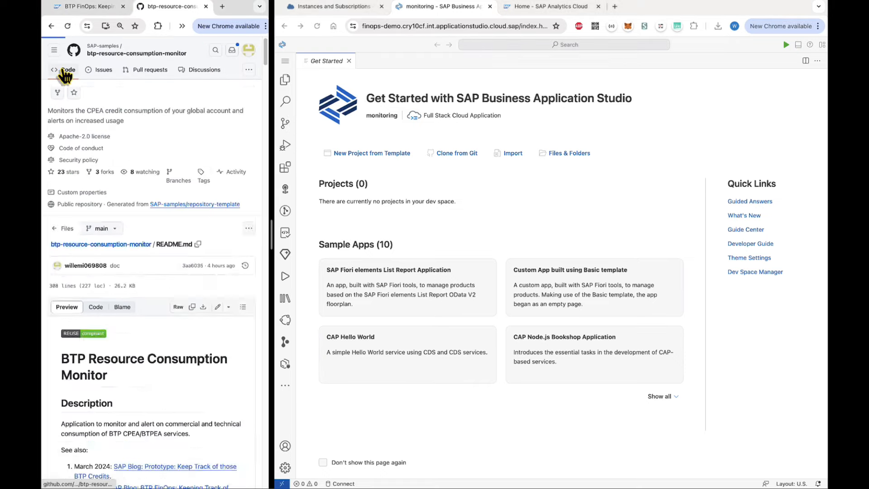
{"action": "left_click", "coordinate": [235, 223]}
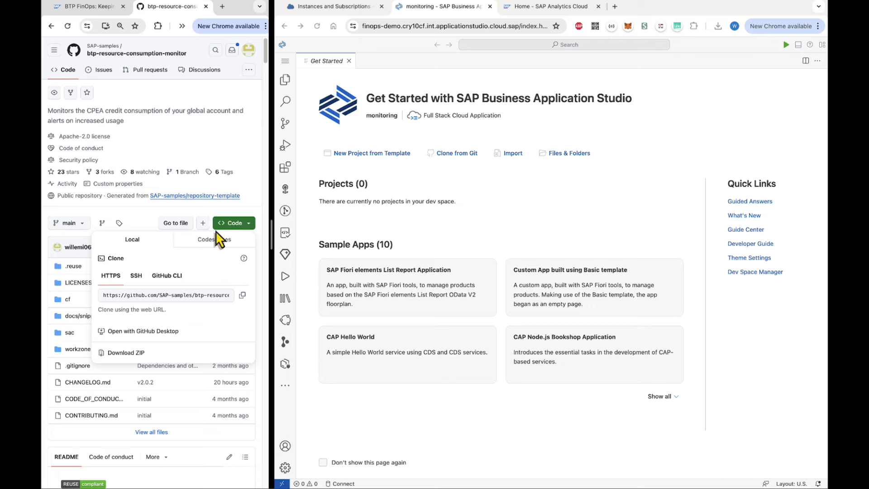
{"action": "left_click", "coordinate": [242, 294]}
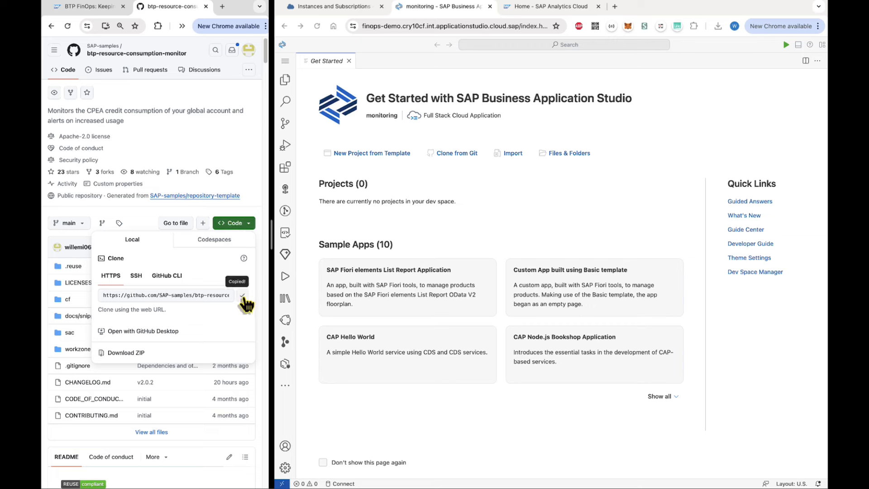
Clone btp-resource-consumption-monitor from the copied URL and open it in the workspace.
{"action": "left_click", "coordinate": [441, 155]}
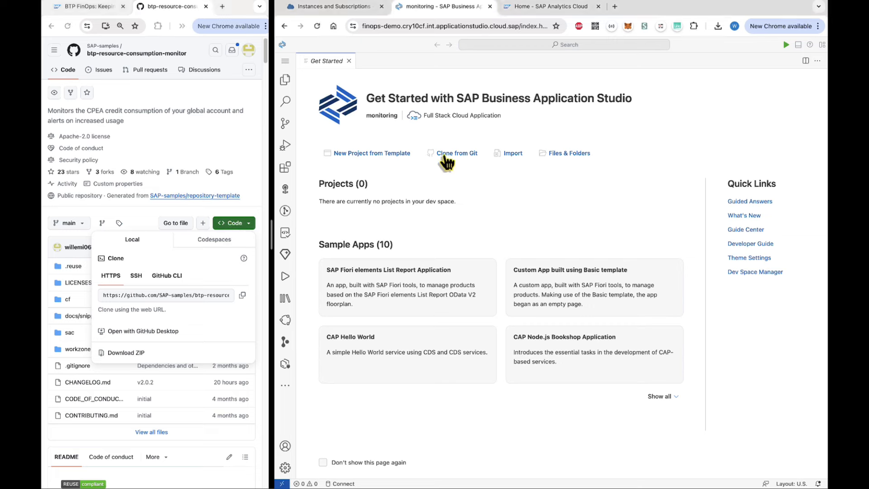
{"action": "key", "text": "ctrl+v"}
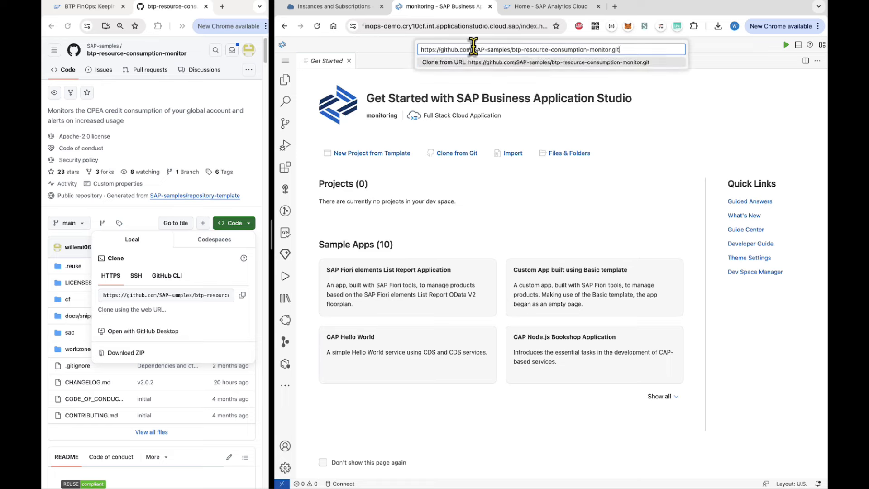
{"action": "key", "text": "Return"}
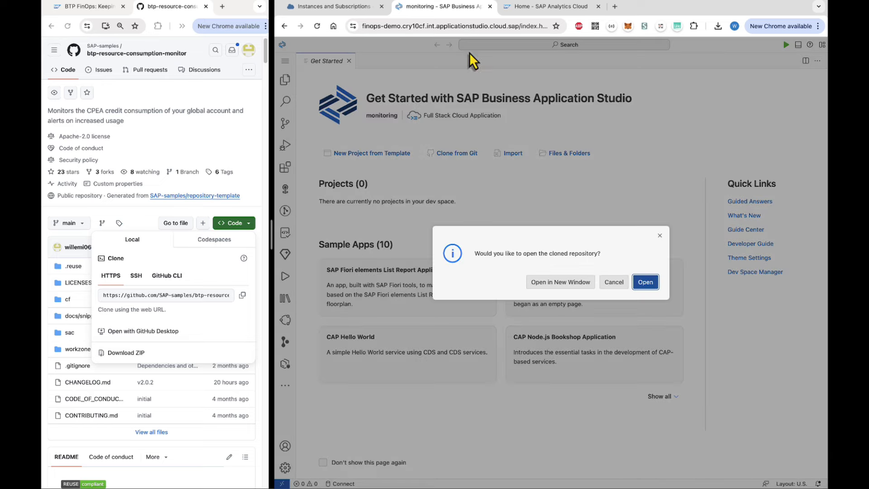
{"action": "left_click", "coordinate": [643, 282]}
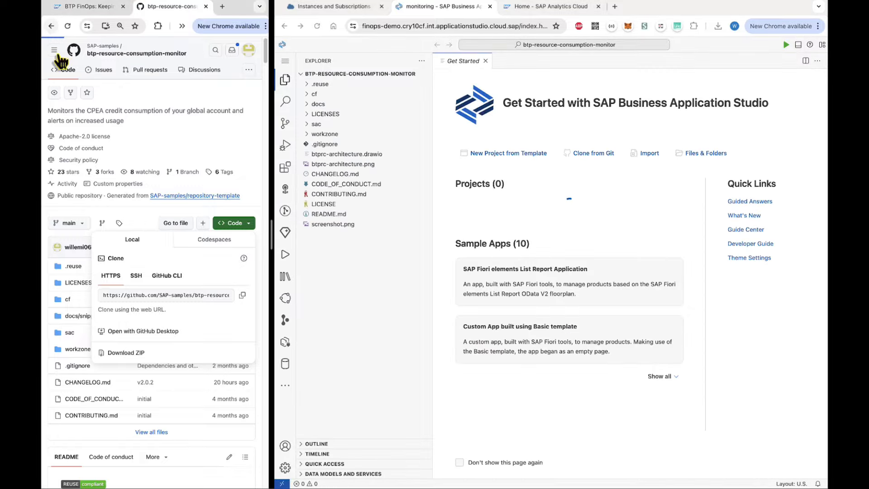
Look through the README, then close the Get Started page.
{"action": "left_click", "coordinate": [52, 27]}
{"action": "scroll", "coordinate": [177, 290], "scroll_direction": "down", "scroll_amount": 15}
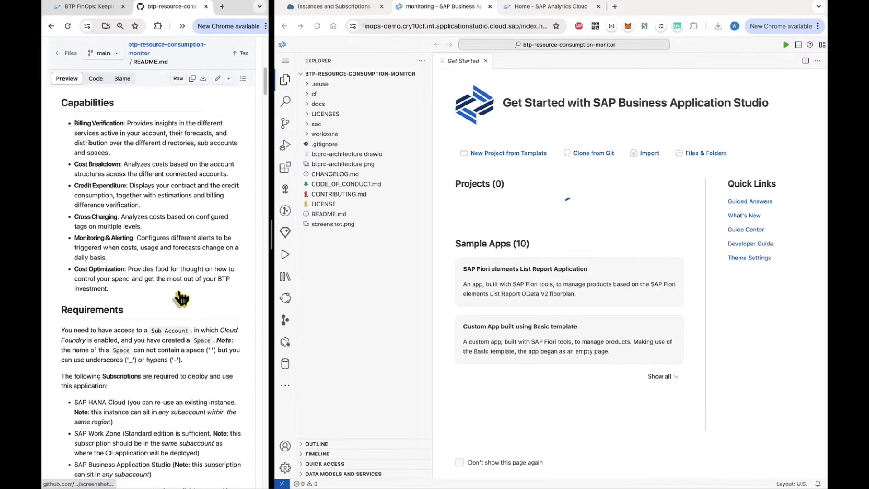
{"action": "scroll", "coordinate": [178, 290], "scroll_direction": "down", "scroll_amount": 6}
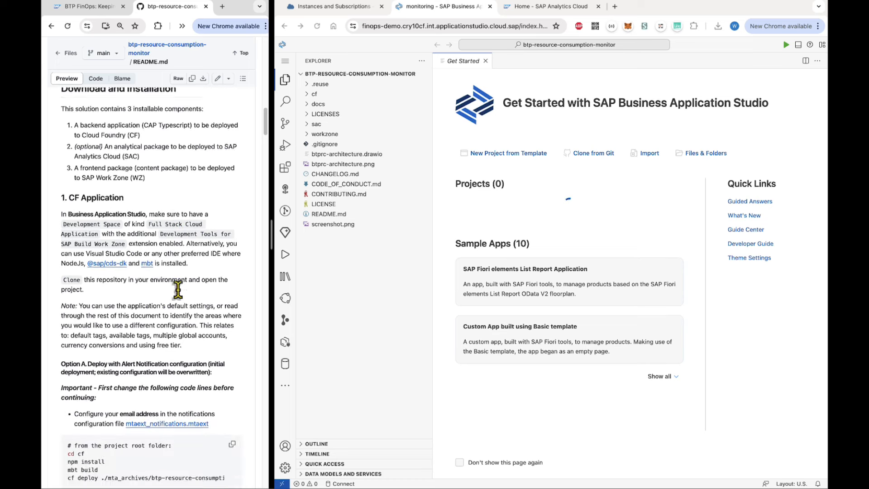
{"action": "scroll", "coordinate": [178, 292], "scroll_direction": "down", "scroll_amount": 3}
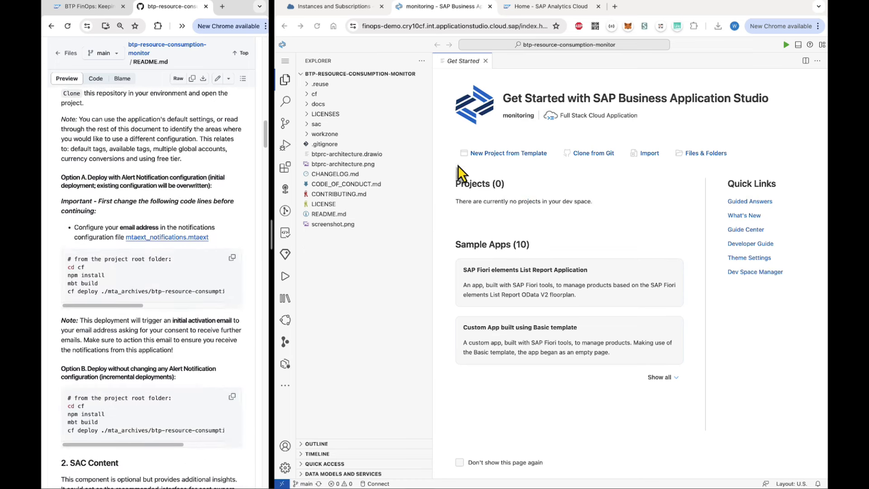
{"action": "left_click", "coordinate": [485, 61]}
Open a new terminal and resize the explorer sidebar and terminal panel.
{"action": "left_click", "coordinate": [285, 61]}
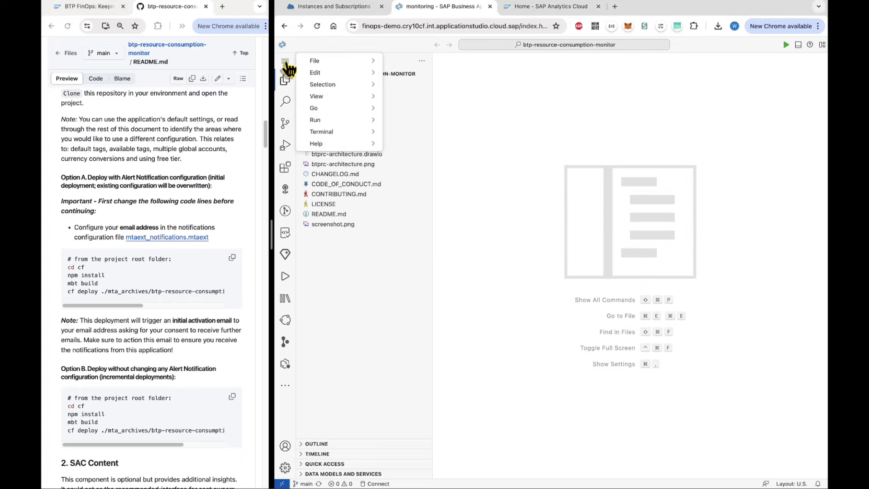
{"action": "mouse_move", "coordinate": [348, 136]}
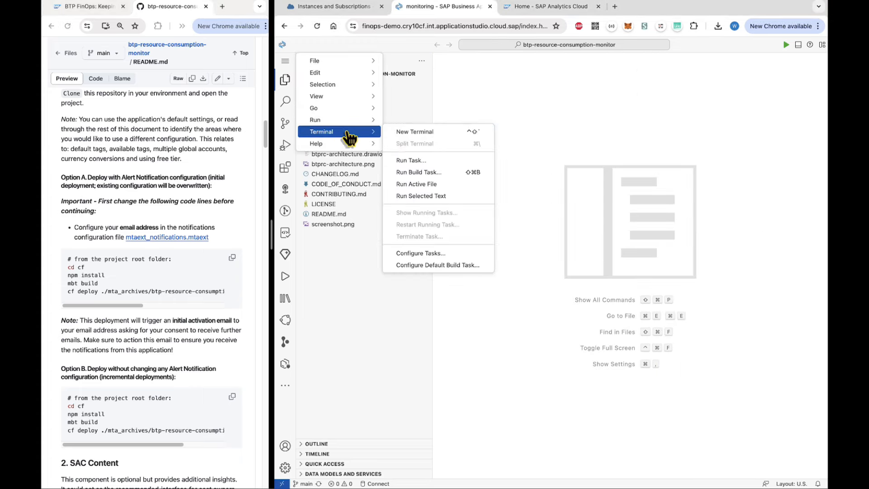
{"action": "left_click", "coordinate": [407, 134]}
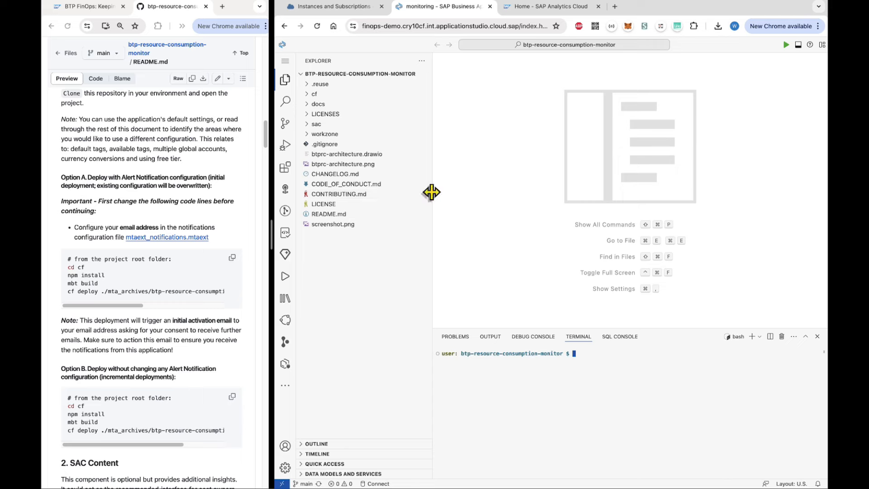
{"action": "left_click_drag", "start_coordinate": [432, 192], "coordinate": [421, 192]}
{"action": "left_click_drag", "start_coordinate": [529, 329], "coordinate": [529, 342]}
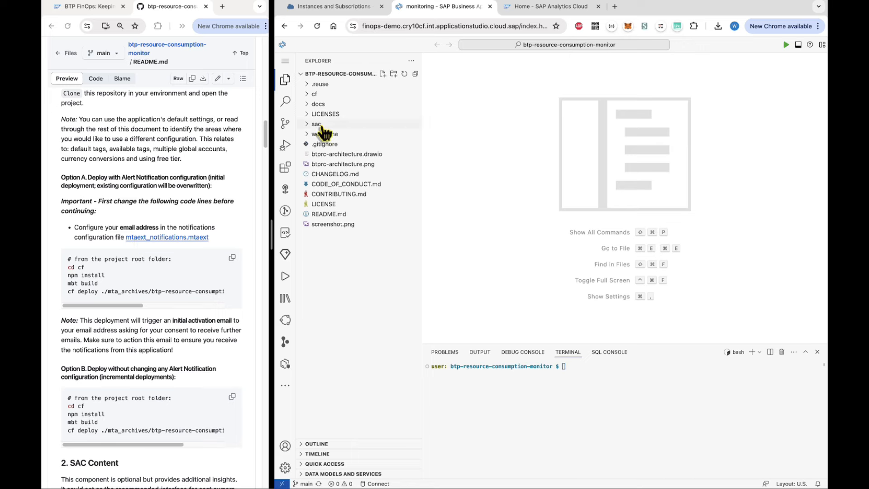
{"action": "left_click", "coordinate": [316, 95]}
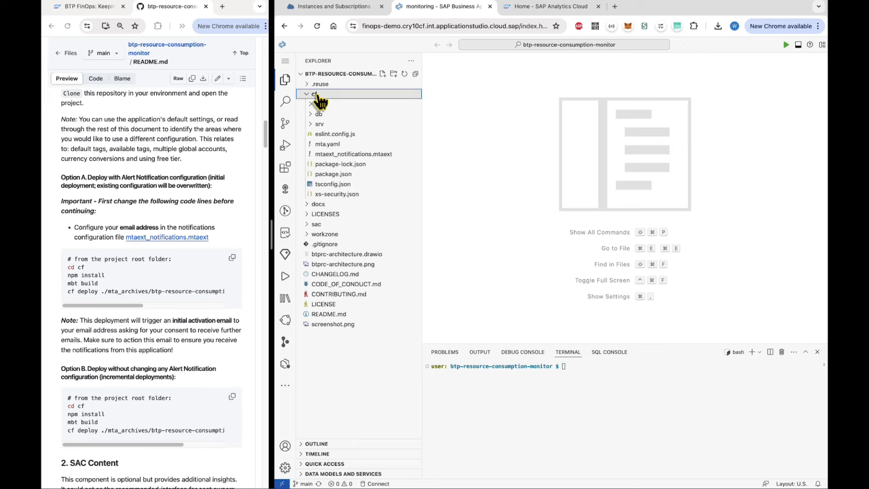
{"action": "left_click", "coordinate": [343, 155]}
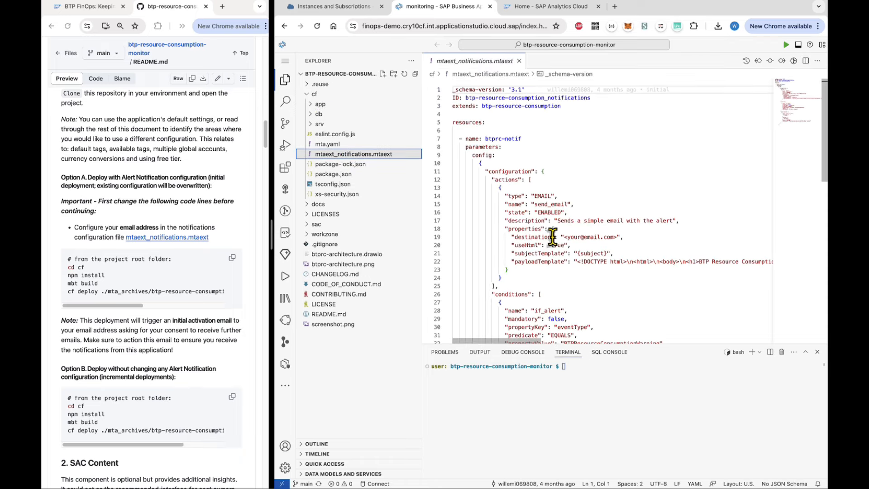
{"action": "left_click_drag", "start_coordinate": [564, 237], "coordinate": [616, 237]}
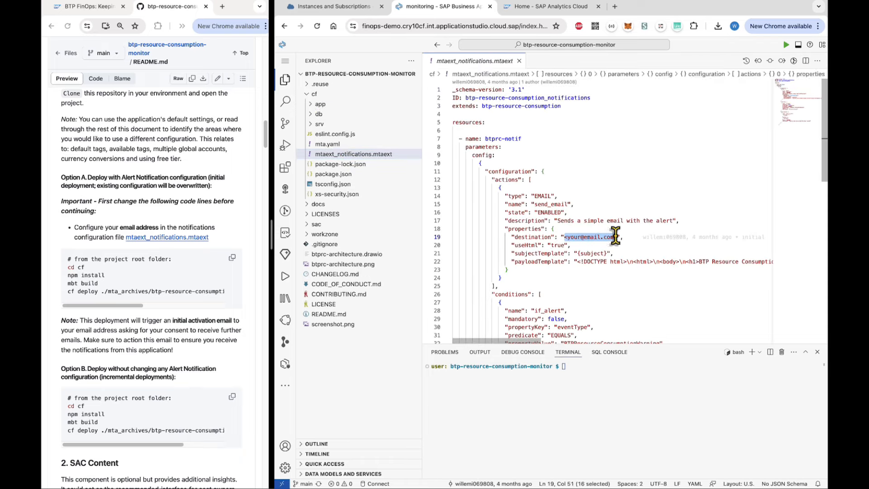
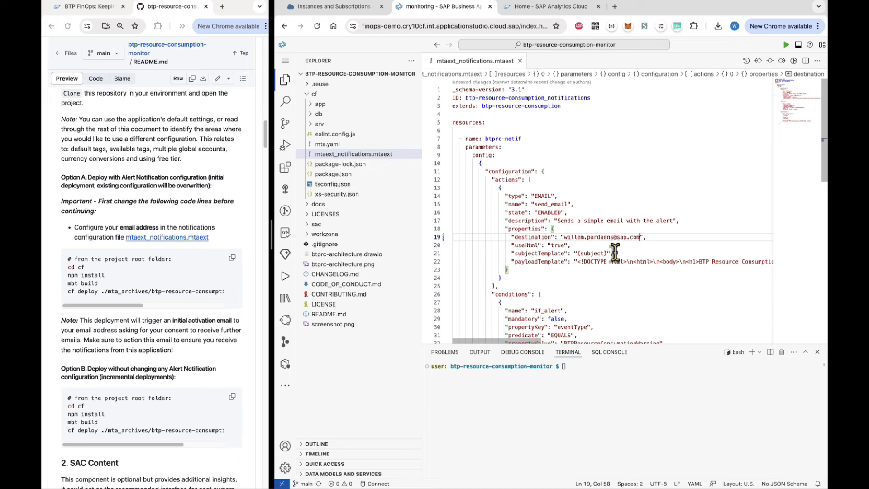
{"action": "left_click", "coordinate": [606, 277]}
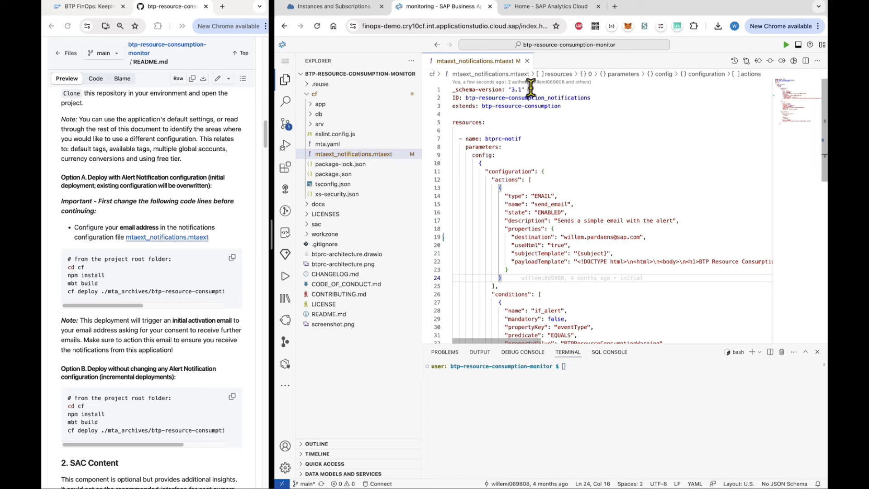
{"action": "left_click", "coordinate": [527, 61]}
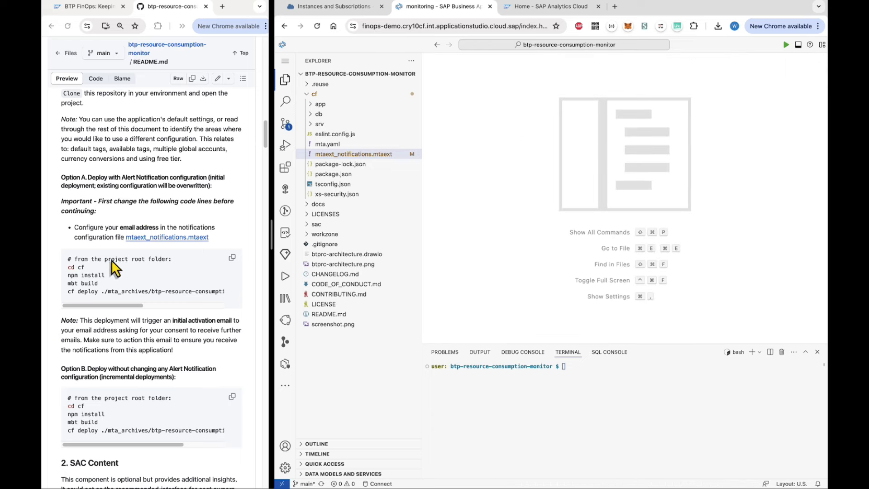
{"action": "scroll", "coordinate": [110, 259], "scroll_direction": "down", "scroll_amount": 1}
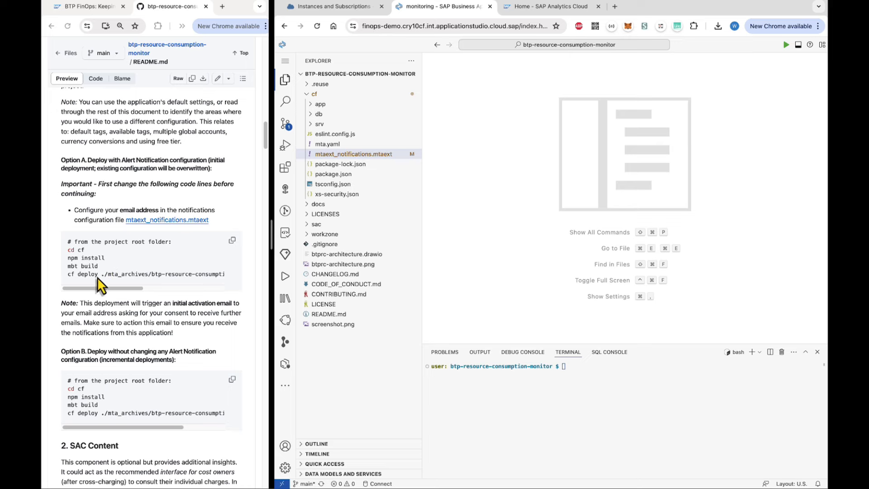
In the terminal, move into the cf folder and run the MTA build for btp-resource-consumption_2.0.2.mtar.
{"action": "left_click", "coordinate": [520, 436]}
{"action": "type", "text": "cd cf"}
{"action": "key", "text": "Return"}
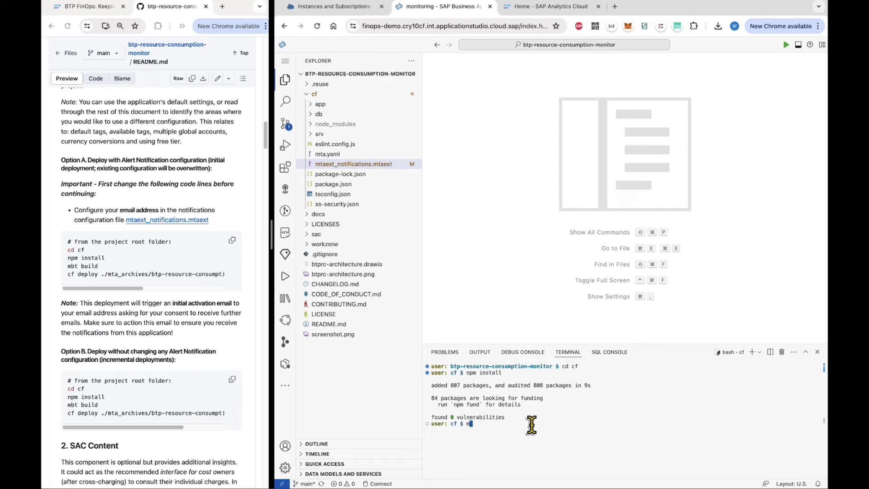
{"action": "type", "text": "bt bui"}
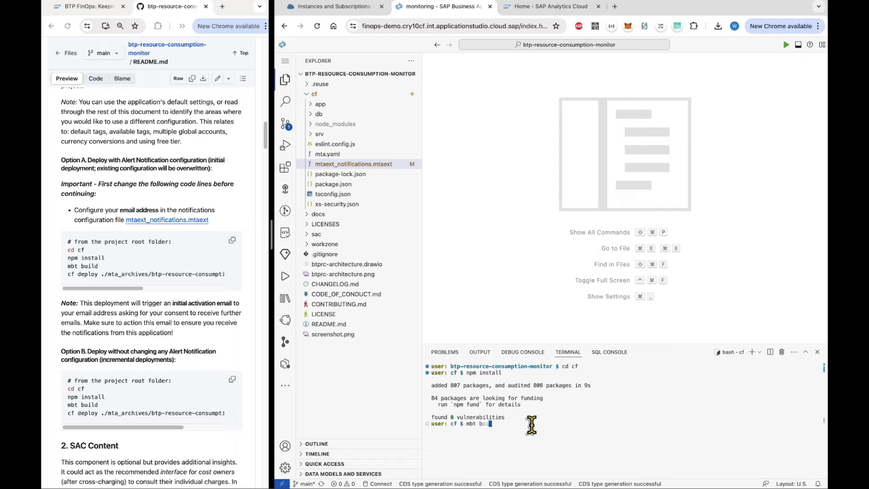
{"action": "type", "text": "ld"}
{"action": "key", "text": "Return"}
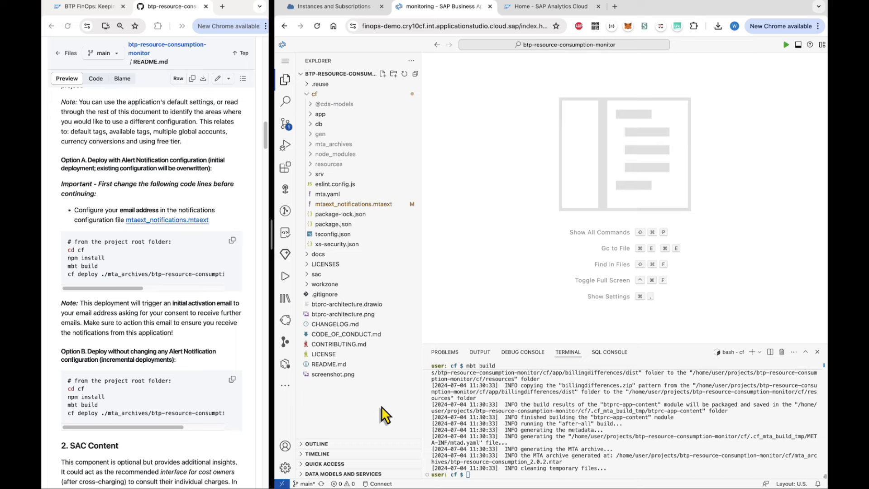
Sign in to Cloud Foundry from the targets view using an SSO passcode.
{"action": "left_click", "coordinate": [285, 189]}
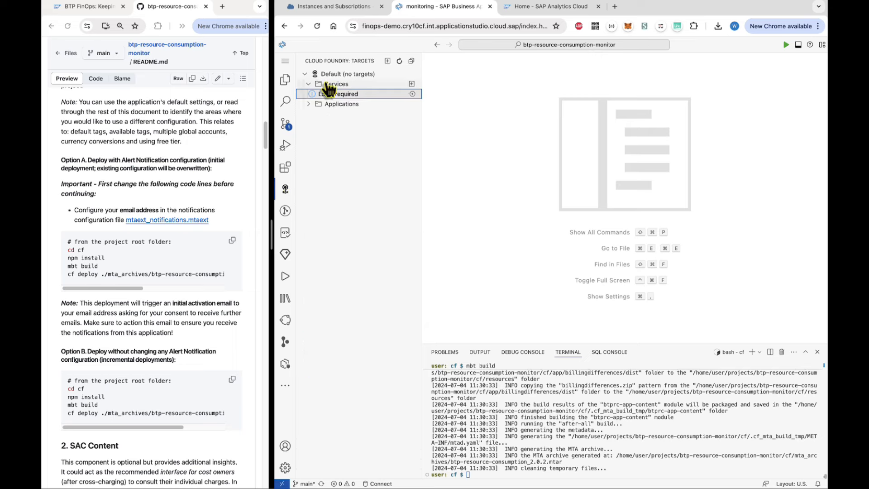
{"action": "left_click", "coordinate": [412, 94]}
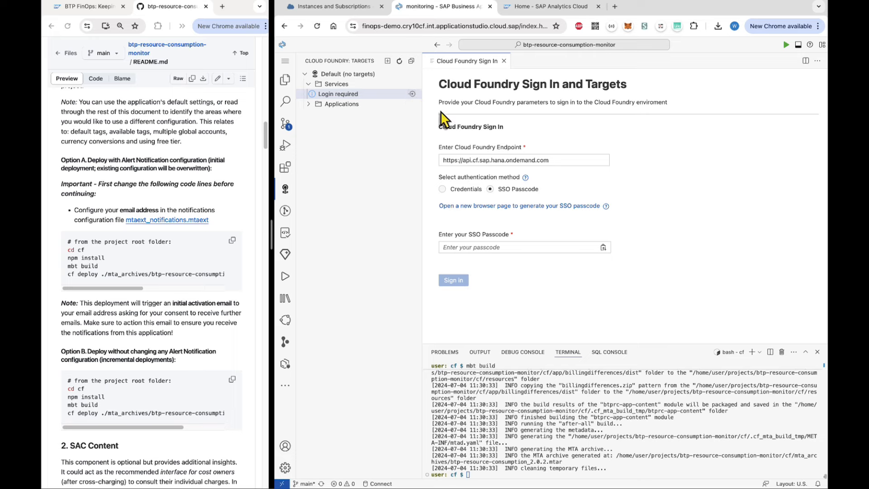
{"action": "left_click", "coordinate": [518, 206]}
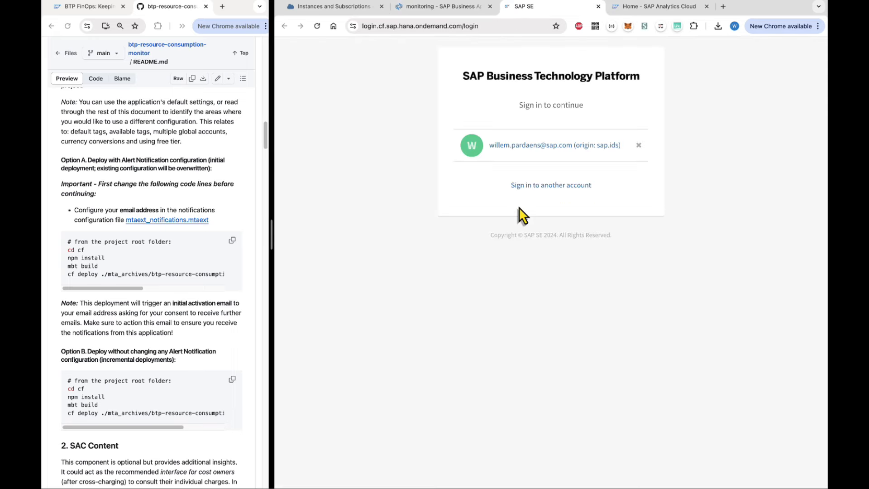
{"action": "left_click", "coordinate": [525, 147]}
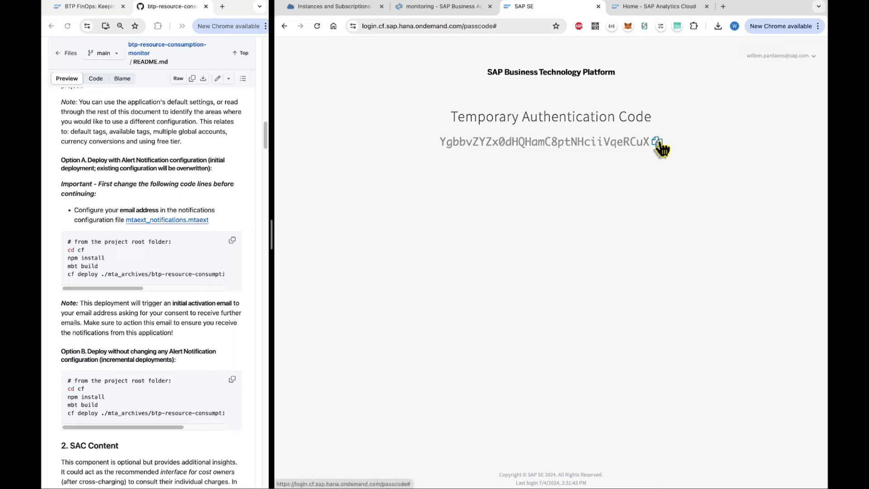
{"action": "left_click", "coordinate": [453, 8]}
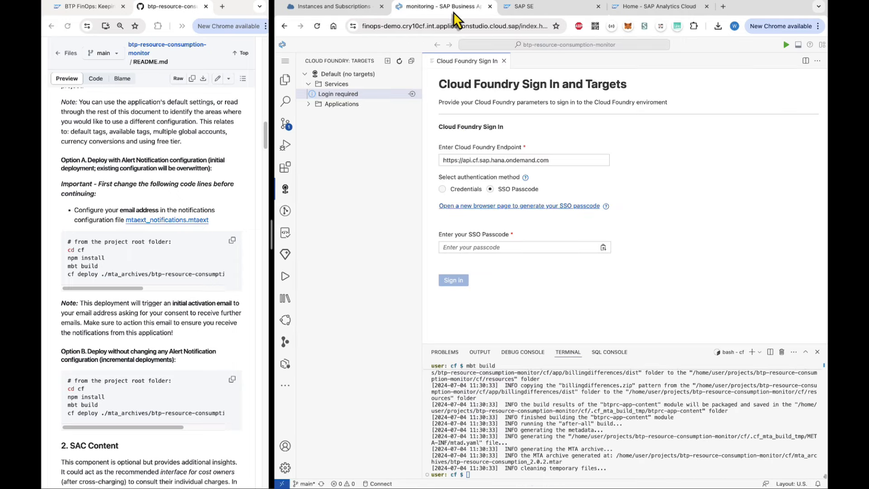
{"action": "left_click", "coordinate": [478, 247]}
{"action": "key", "text": "super+v"}
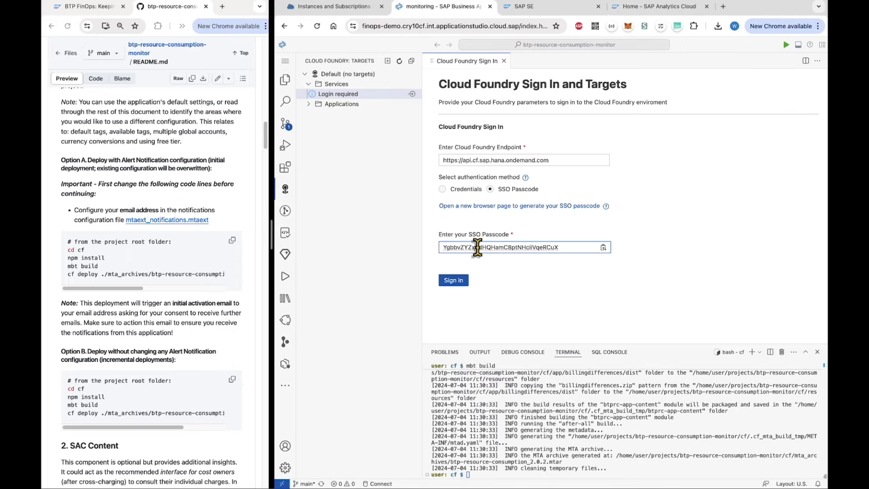
{"action": "left_click", "coordinate": [453, 280]}
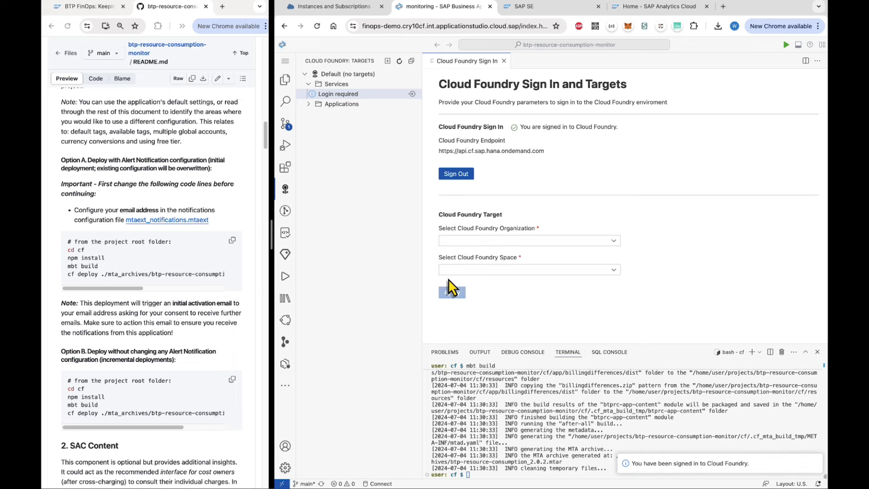
Target the DemoIndustries-FinOps-demo organization's dev space and select the README's cf deploy command.
{"action": "left_click", "coordinate": [612, 242]}
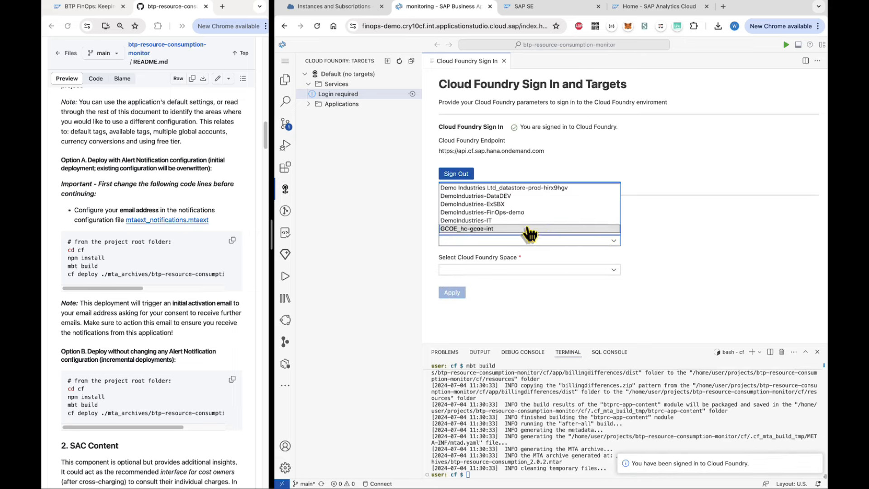
{"action": "left_click", "coordinate": [515, 212]}
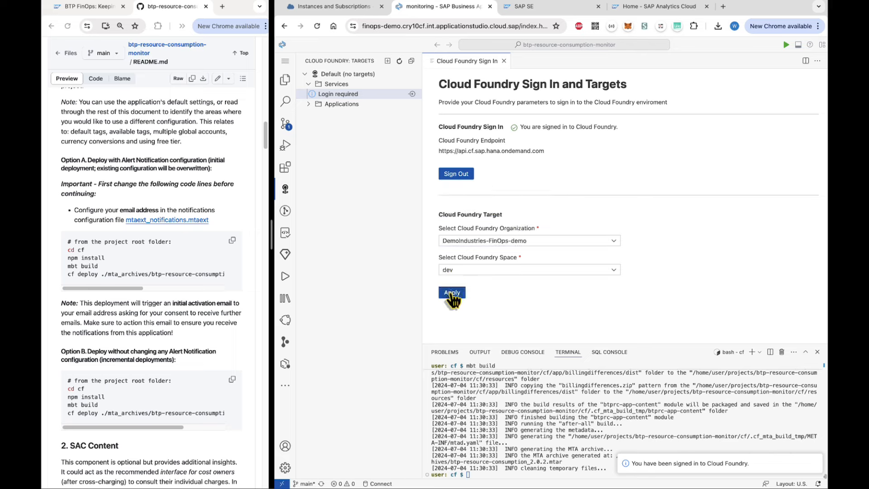
{"action": "left_click", "coordinate": [451, 293]}
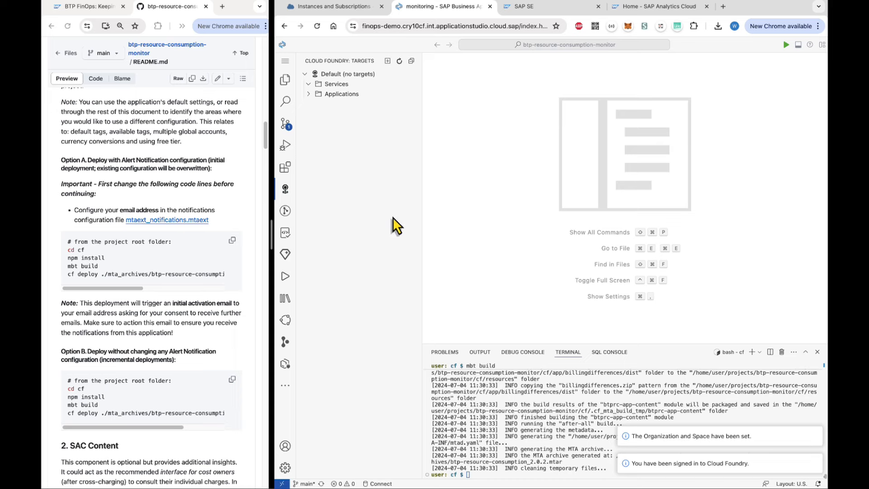
{"action": "left_click", "coordinate": [310, 94]}
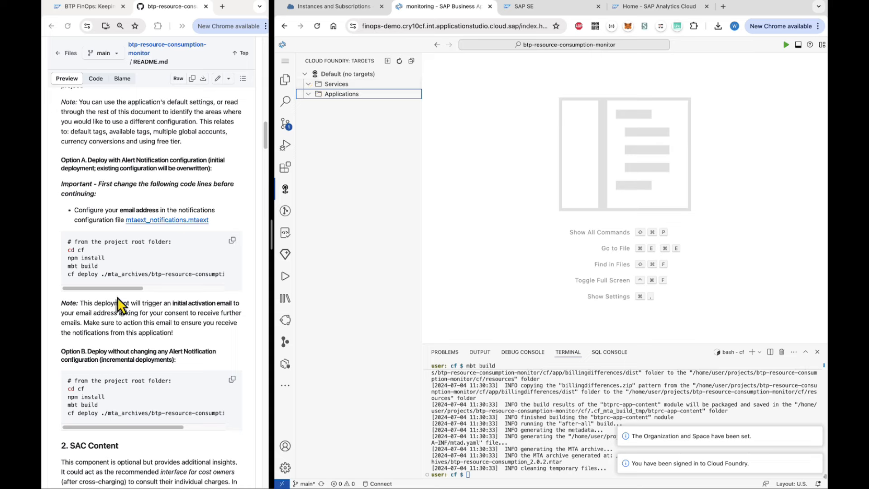
{"action": "left_click", "coordinate": [91, 278]}
{"action": "left_click_drag", "start_coordinate": [67, 274], "coordinate": [227, 273]}
Paste the README's cf deploy command into the terminal and dismiss the pending notifications.
{"action": "right_click", "coordinate": [206, 274]}
{"action": "left_click", "coordinate": [218, 293]}
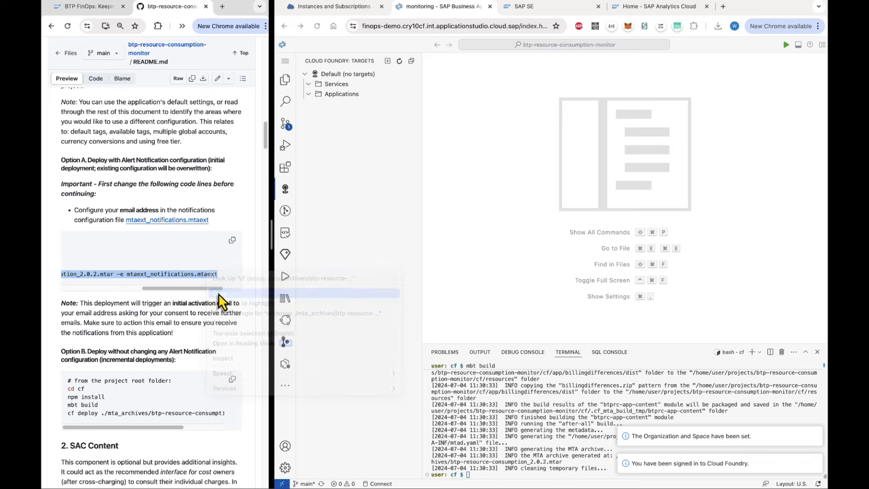
{"action": "left_click", "coordinate": [473, 439]}
{"action": "left_click", "coordinate": [494, 473]}
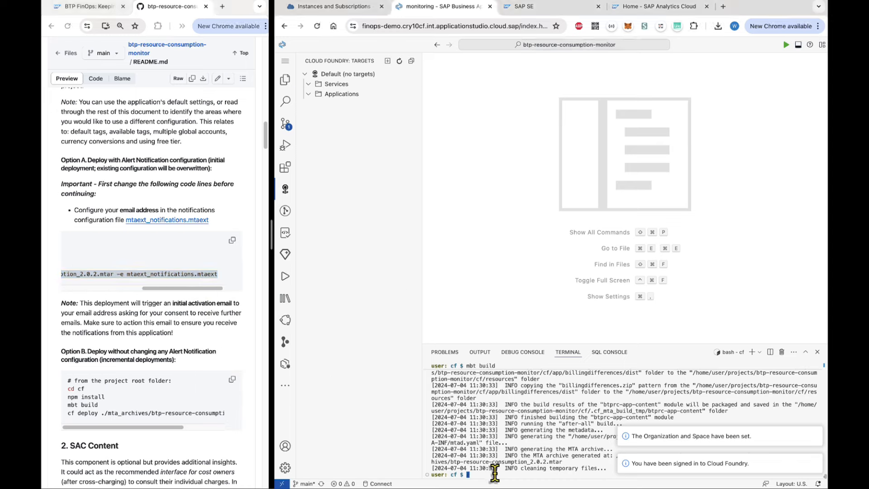
{"action": "key", "text": "super+v"}
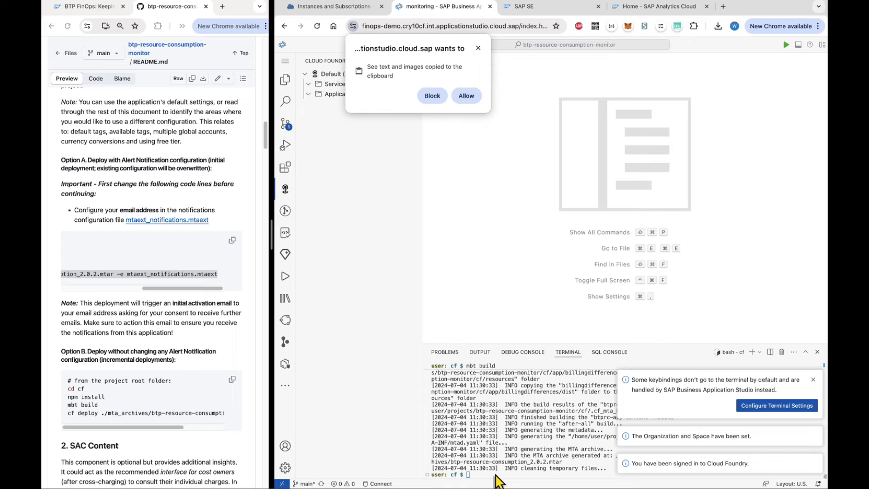
{"action": "left_click", "coordinate": [466, 96]}
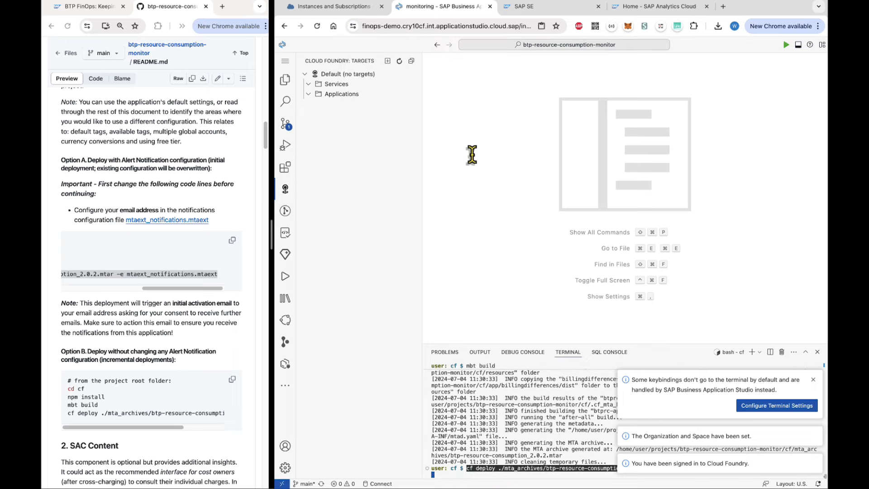
{"action": "left_click", "coordinate": [813, 379]}
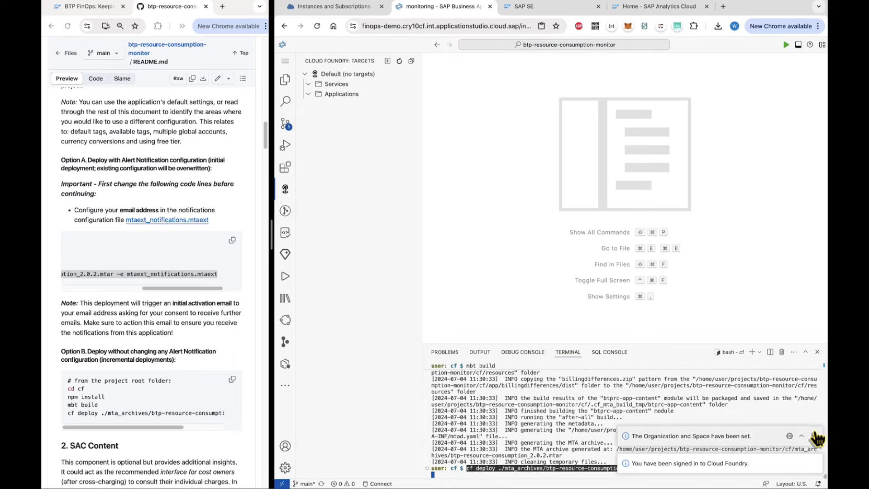
{"action": "left_click", "coordinate": [813, 436]}
{"action": "left_click", "coordinate": [813, 463]}
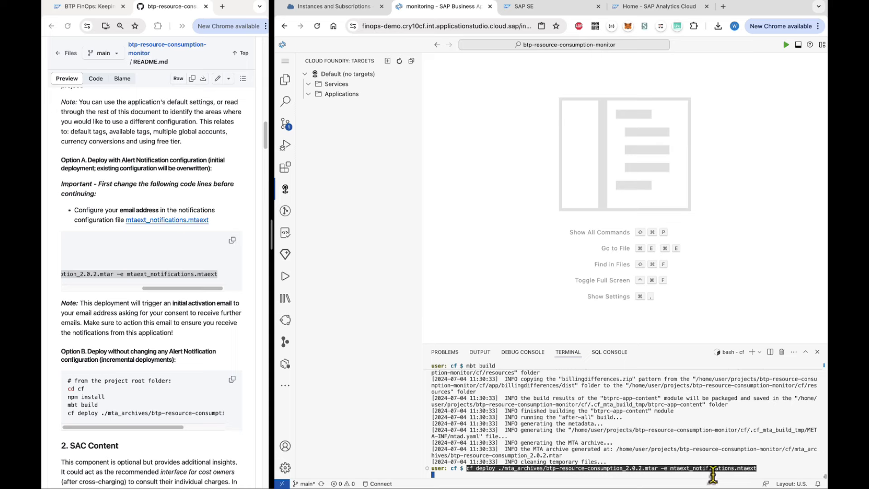
Run the cf deploy command and refresh the Cloud Foundry targets tree after it finishes.
{"action": "key", "text": "BackSpace"}
{"action": "key", "text": "Return"}
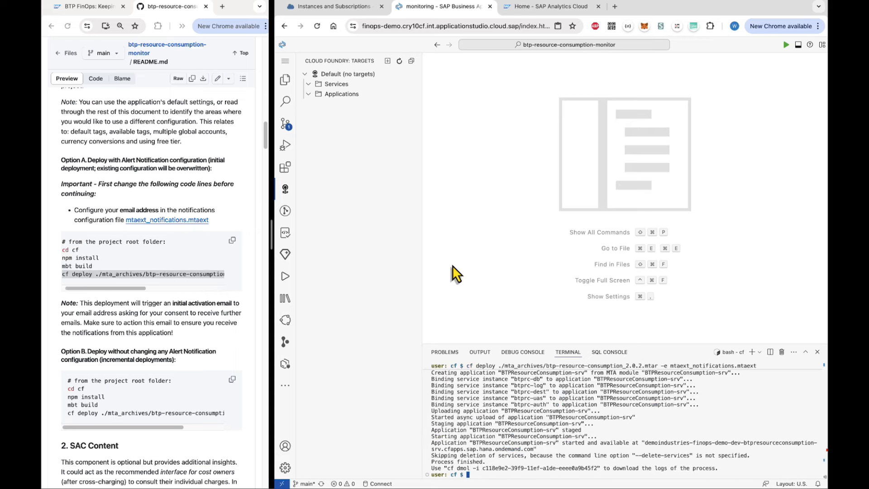
{"action": "left_click", "coordinate": [400, 62]}
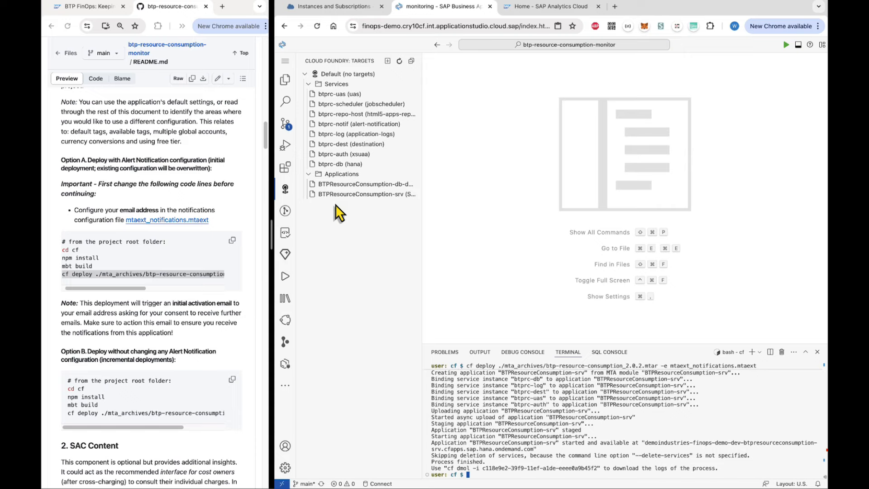
{"action": "left_click", "coordinate": [334, 10]}
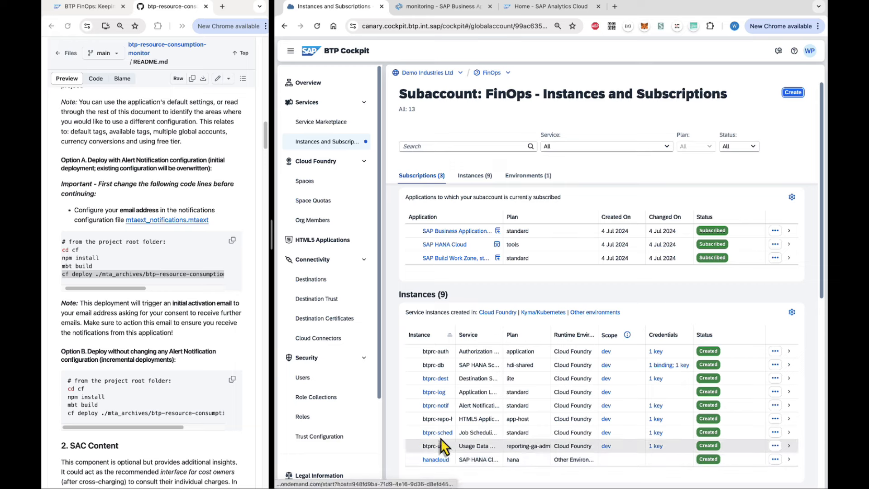
Go from Destinations to Spaces and open the dev space to check BTPResourceConsumption-srv is started.
{"action": "left_click", "coordinate": [315, 281]}
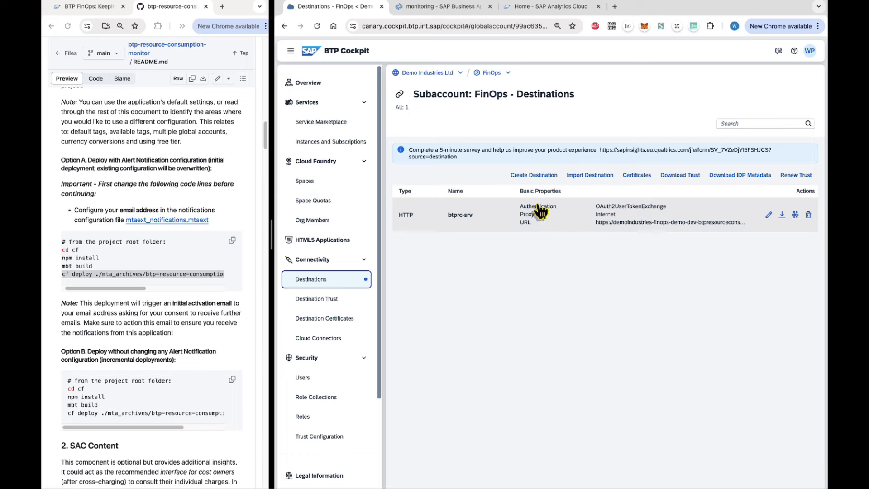
{"action": "left_click", "coordinate": [319, 188]}
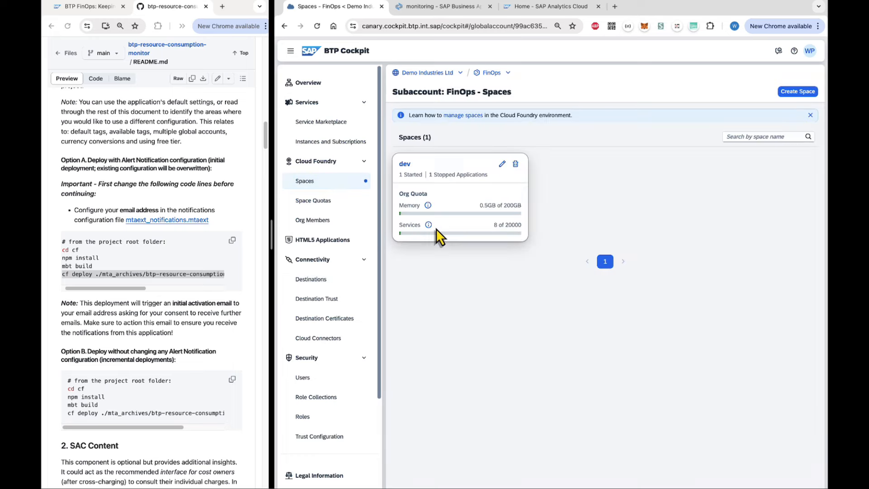
{"action": "left_click", "coordinate": [445, 175]}
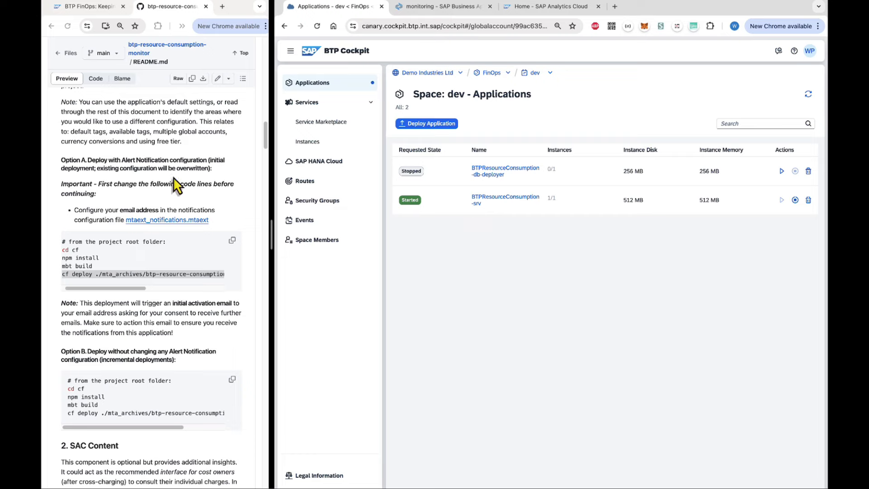
{"action": "scroll", "coordinate": [170, 177], "scroll_direction": "up", "scroll_amount": 1}
{"action": "scroll", "coordinate": [170, 177], "scroll_direction": "up", "scroll_amount": 1}
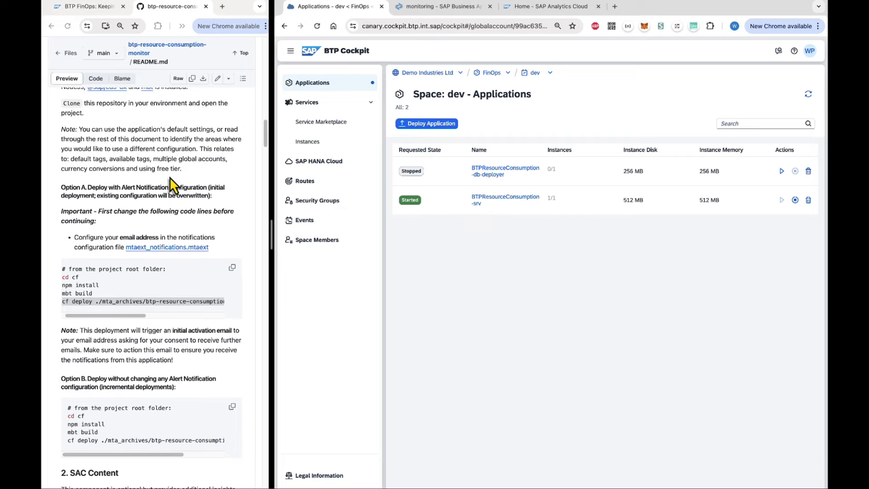
{"action": "scroll", "coordinate": [169, 178], "scroll_direction": "down", "scroll_amount": 2}
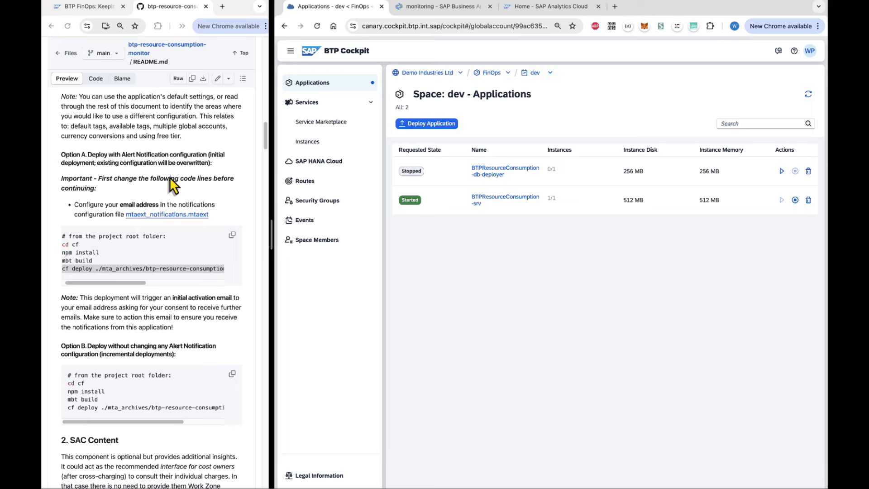
{"action": "scroll", "coordinate": [173, 185], "scroll_direction": "down", "scroll_amount": 2}
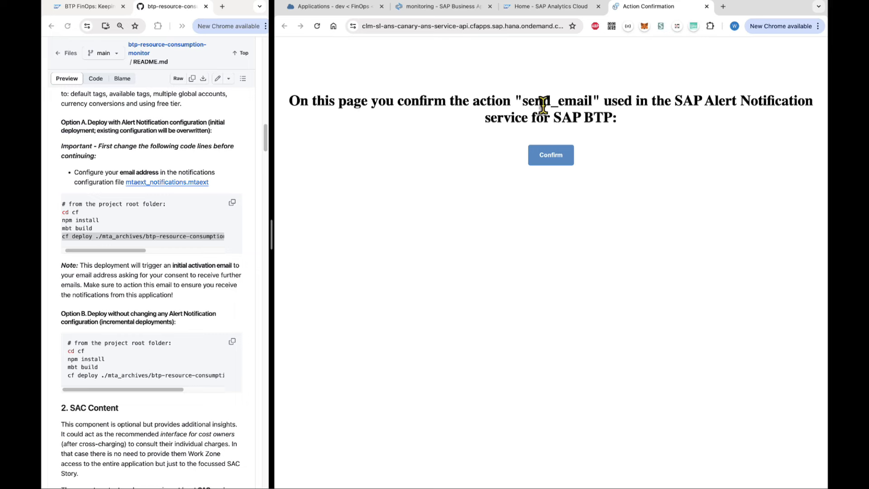
Confirm the send_email action and close its confirmation page, returning to the deploy terminal.
{"action": "left_click", "coordinate": [553, 155]}
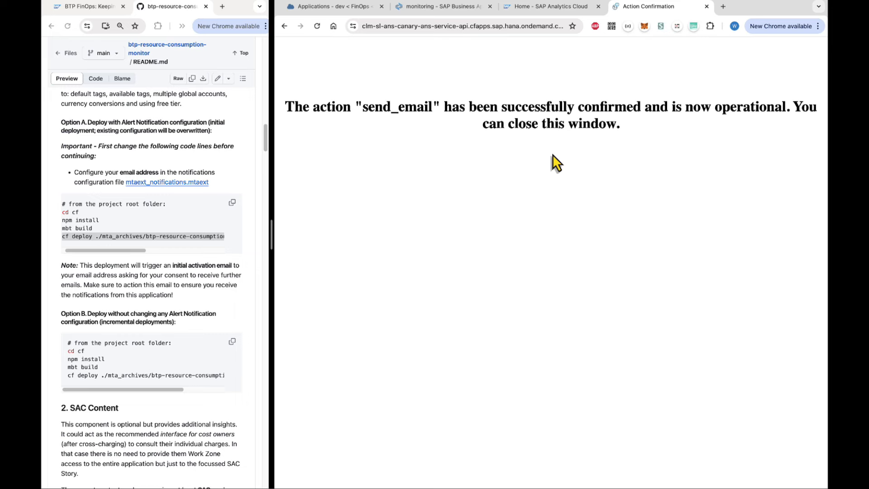
{"action": "left_click", "coordinate": [707, 6]}
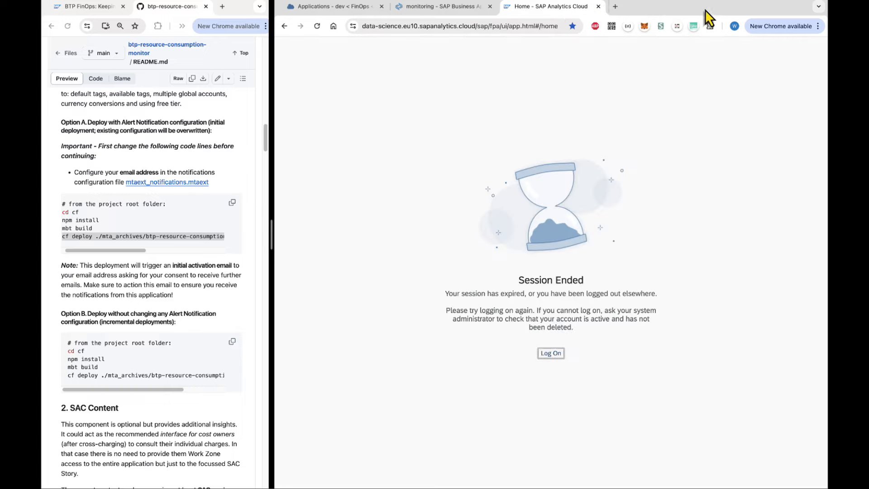
{"action": "left_click", "coordinate": [455, 8]}
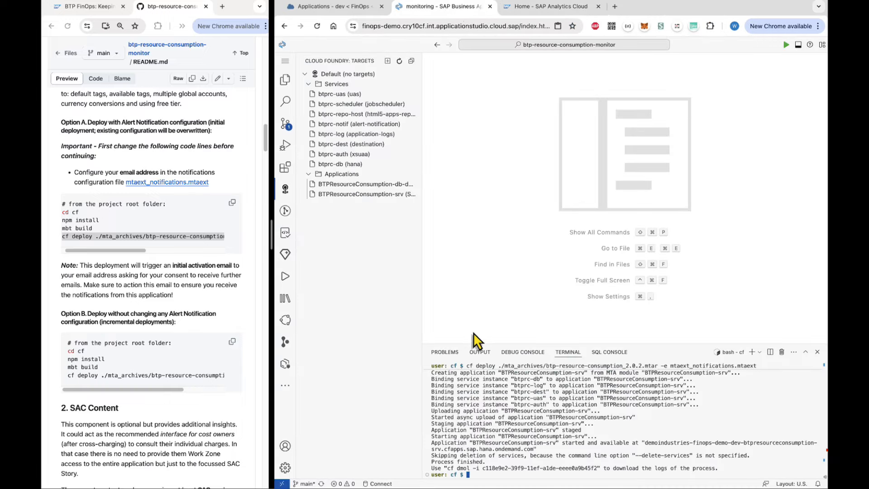
Scroll the README down to the SAC Content section, then move to SAP Analytics Cloud.
{"action": "scroll", "coordinate": [107, 409], "scroll_direction": "down", "scroll_amount": 3}
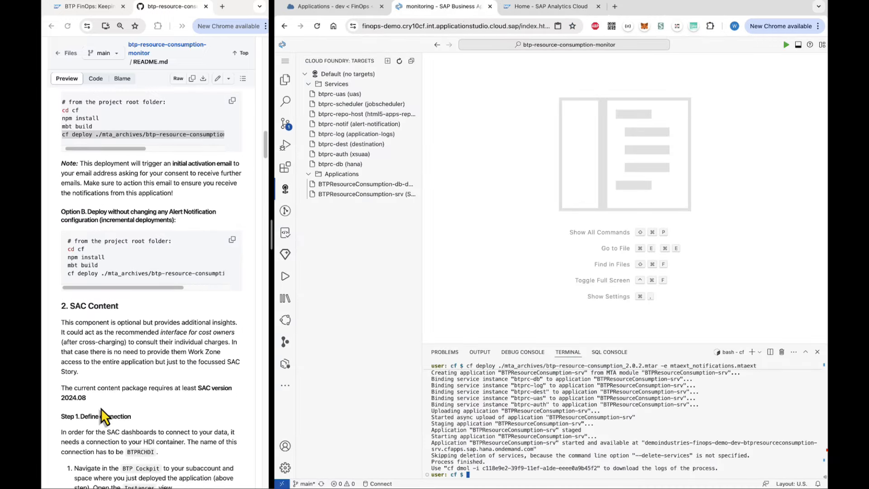
{"action": "scroll", "coordinate": [104, 414], "scroll_direction": "down", "scroll_amount": 3}
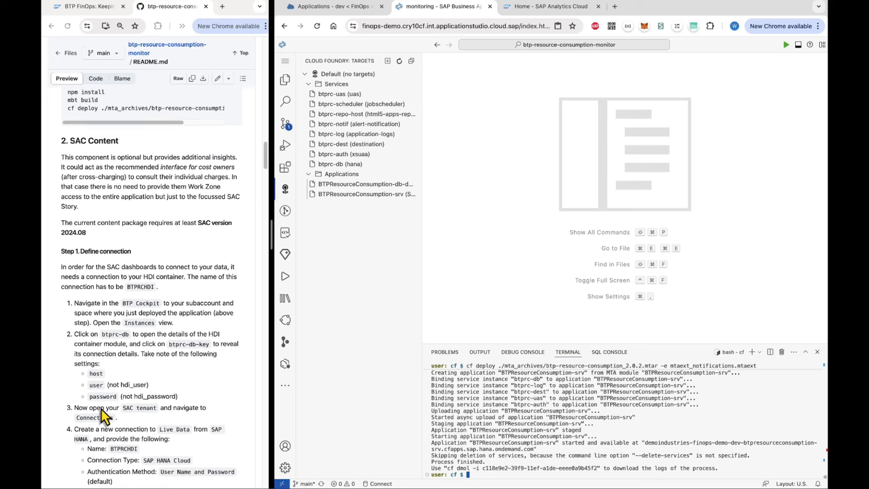
{"action": "scroll", "coordinate": [105, 416], "scroll_direction": "down", "scroll_amount": 1}
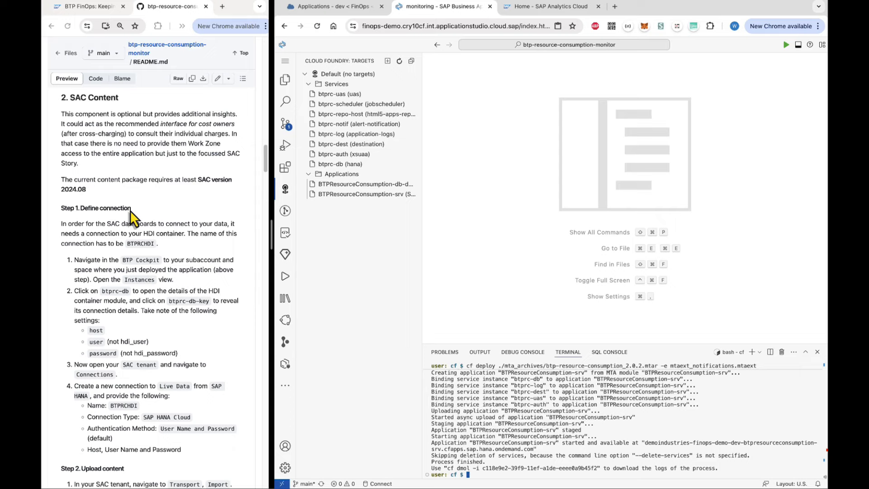
{"action": "scroll", "coordinate": [129, 210], "scroll_direction": "down", "scroll_amount": 1}
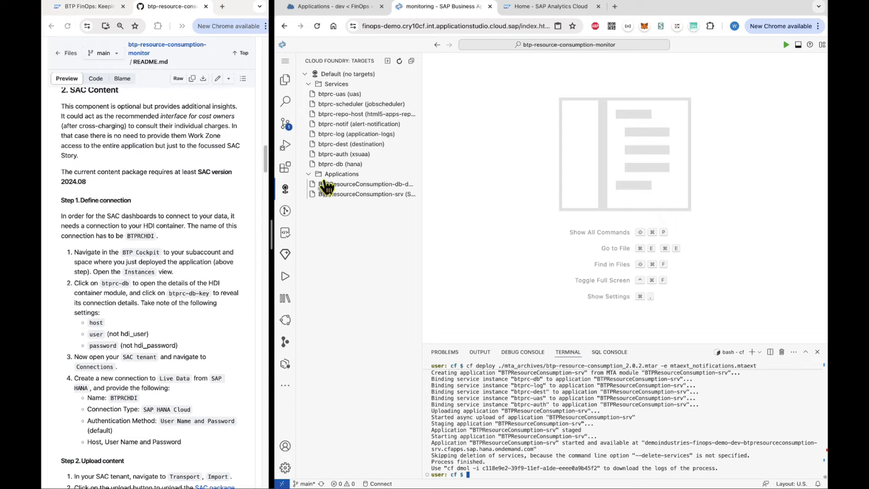
{"action": "left_click", "coordinate": [545, 8]}
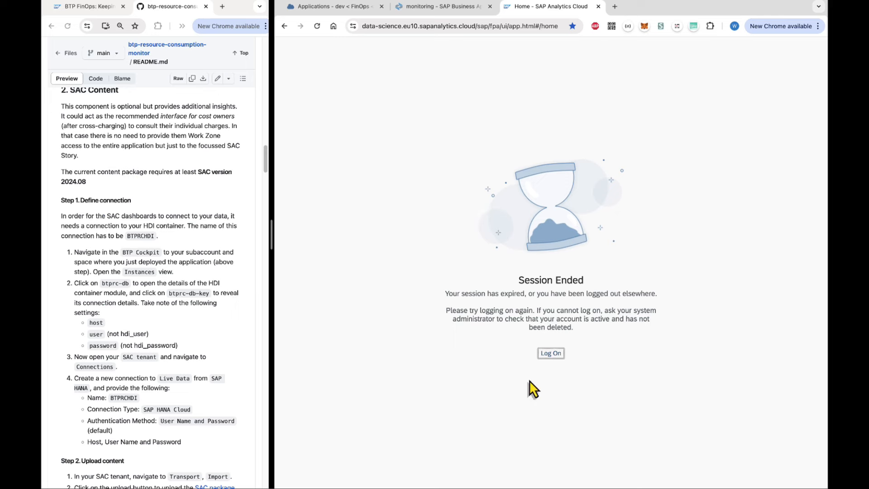
Sign back in to SAP Analytics Cloud and start adding a new connection from the Connections page.
{"action": "left_click", "coordinate": [551, 354]}
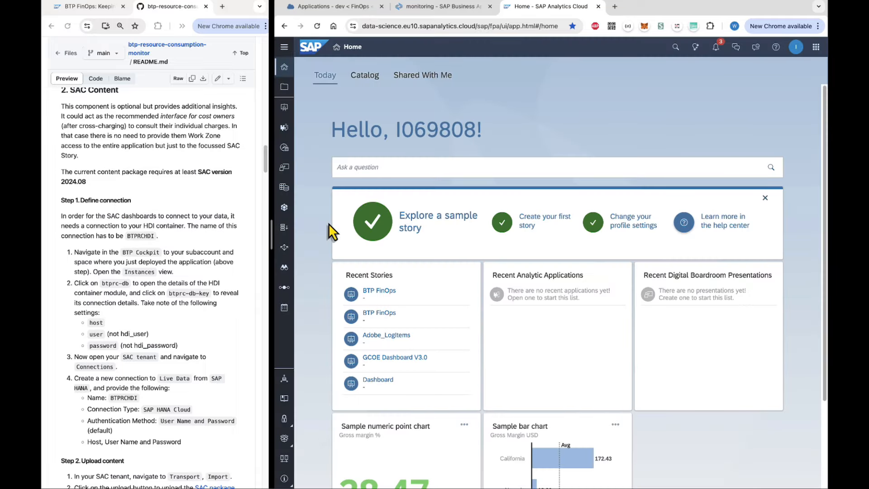
{"action": "left_click", "coordinate": [285, 47]}
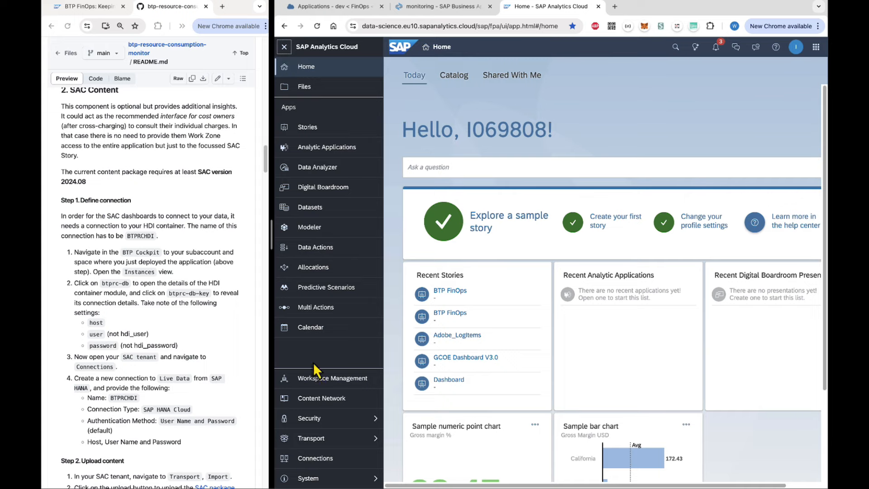
{"action": "left_click", "coordinate": [314, 458]}
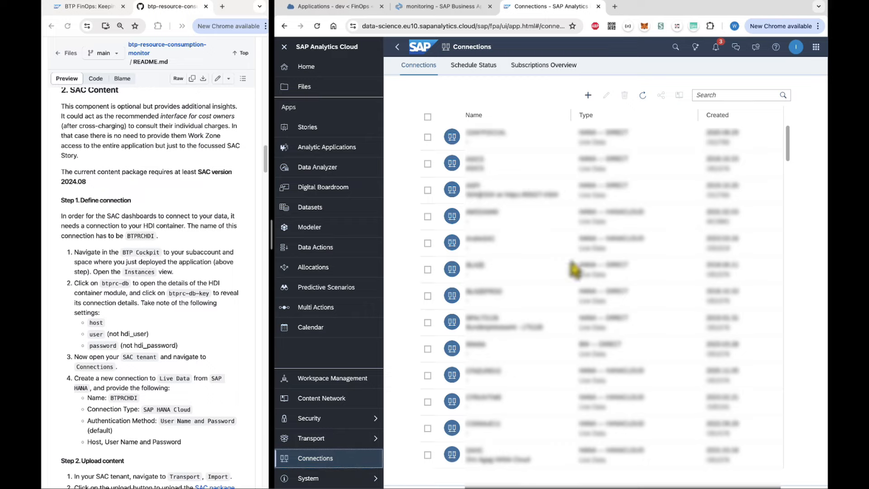
{"action": "left_click", "coordinate": [590, 97]}
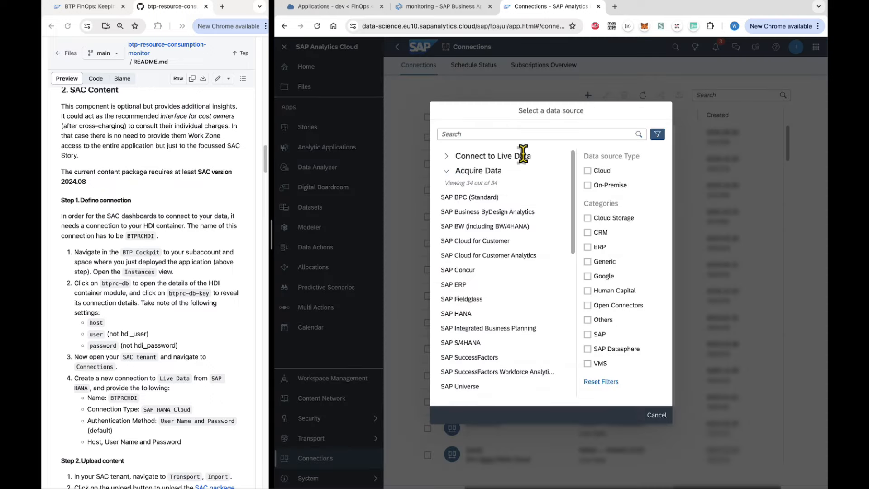
Start an SAP HANA live connection named BTPRCHDI with connection type SAP HANA Cloud.
{"action": "left_click", "coordinate": [446, 157]}
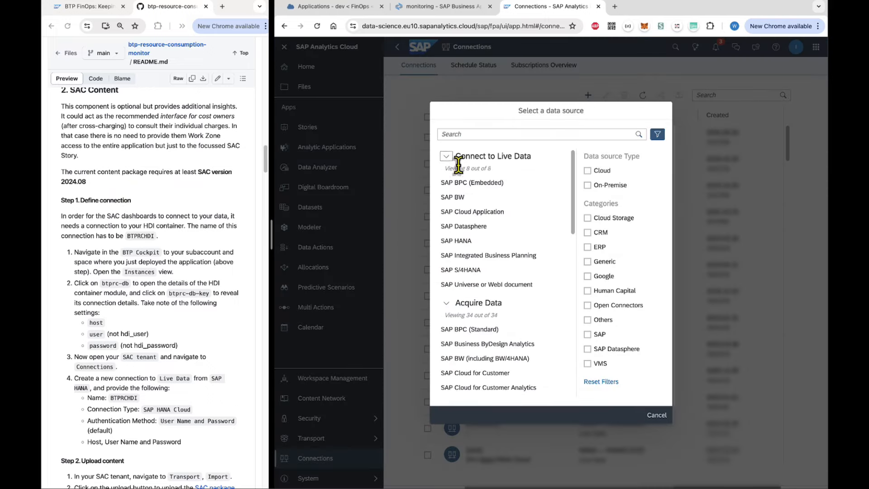
{"action": "left_click", "coordinate": [462, 239]}
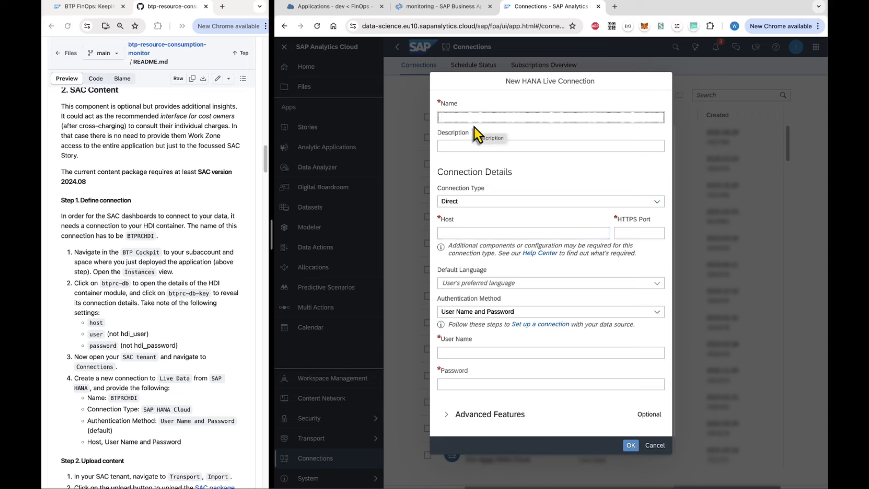
{"action": "type", "text": "BTPRCHDI"}
{"action": "left_click", "coordinate": [465, 202]}
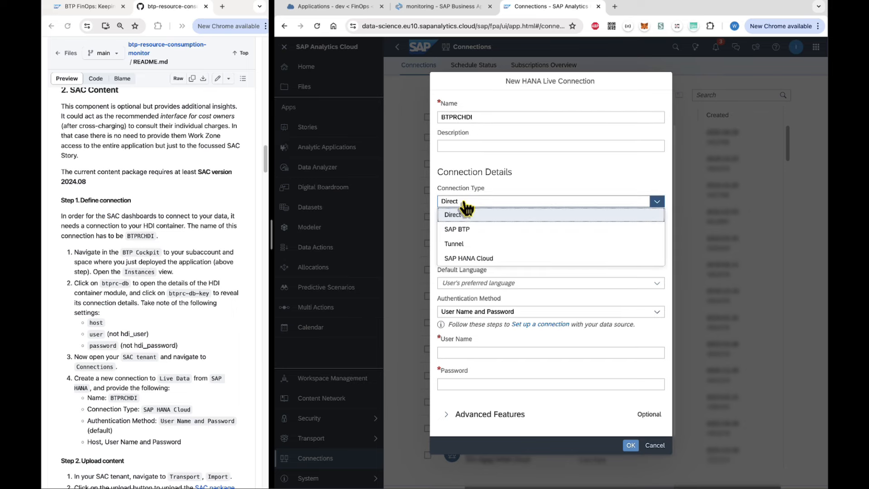
{"action": "left_click", "coordinate": [466, 259]}
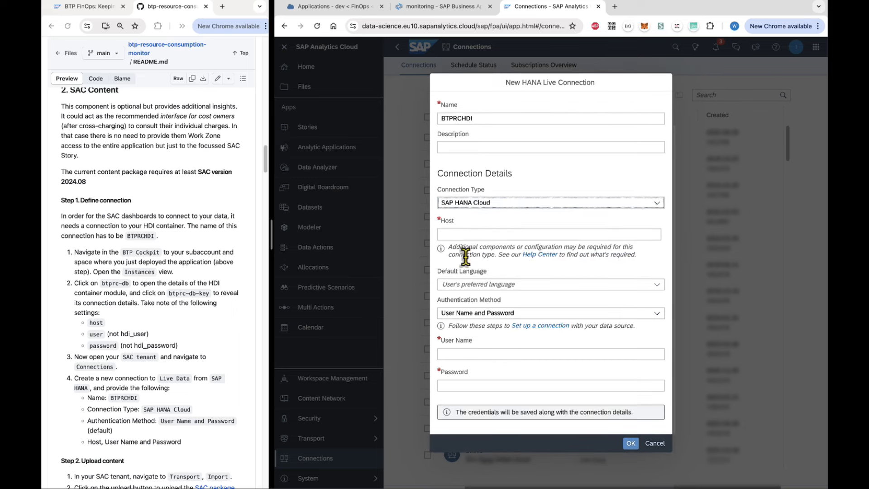
{"action": "left_click", "coordinate": [460, 234]}
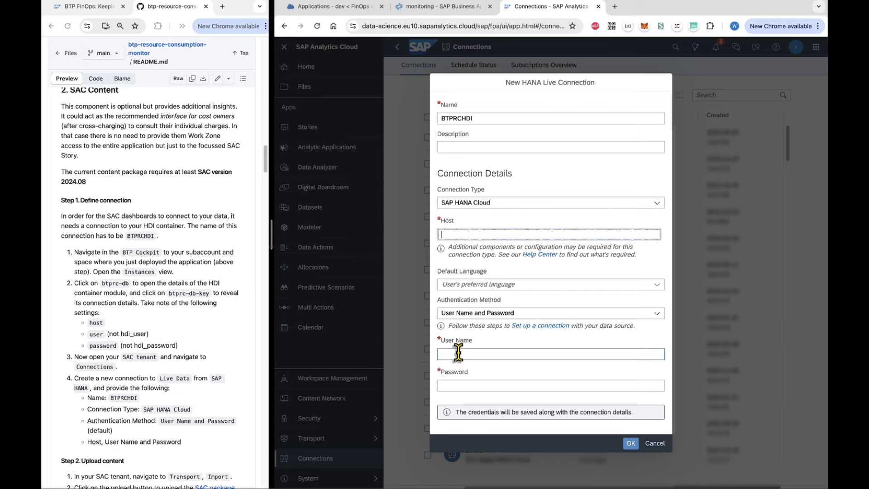
{"action": "left_click", "coordinate": [339, 8]}
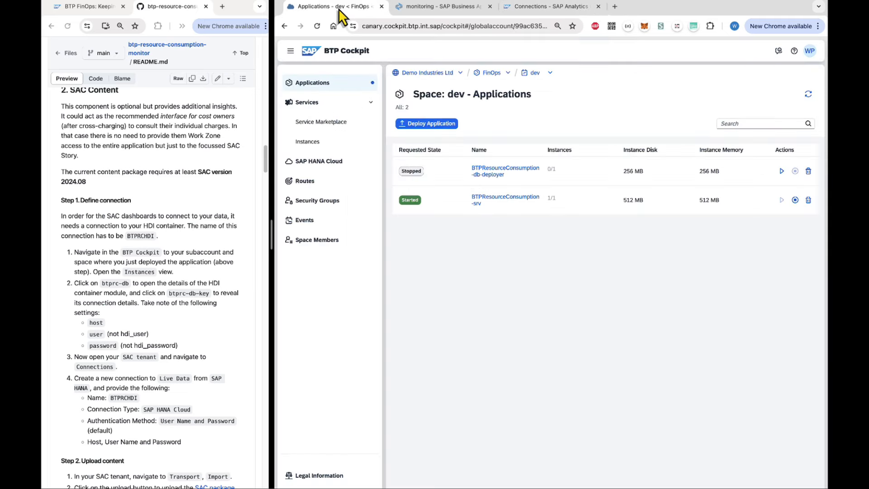
Open the btprc-db instance's btprc-db-key credentials and copy the HANA host value.
{"action": "left_click", "coordinate": [308, 142]}
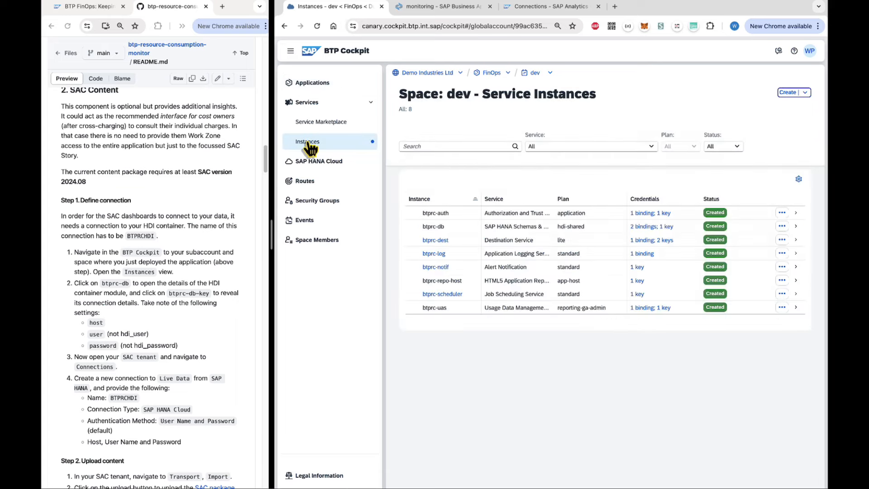
{"action": "left_click", "coordinate": [445, 226]}
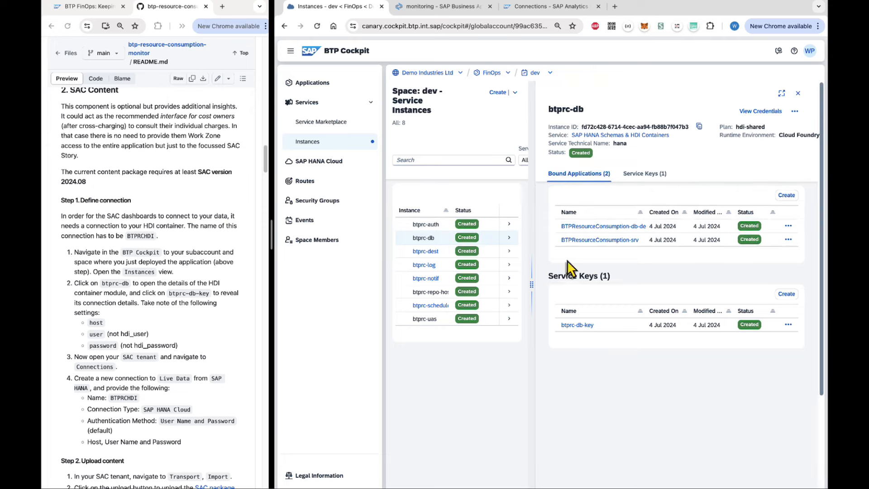
{"action": "left_click", "coordinate": [580, 325]}
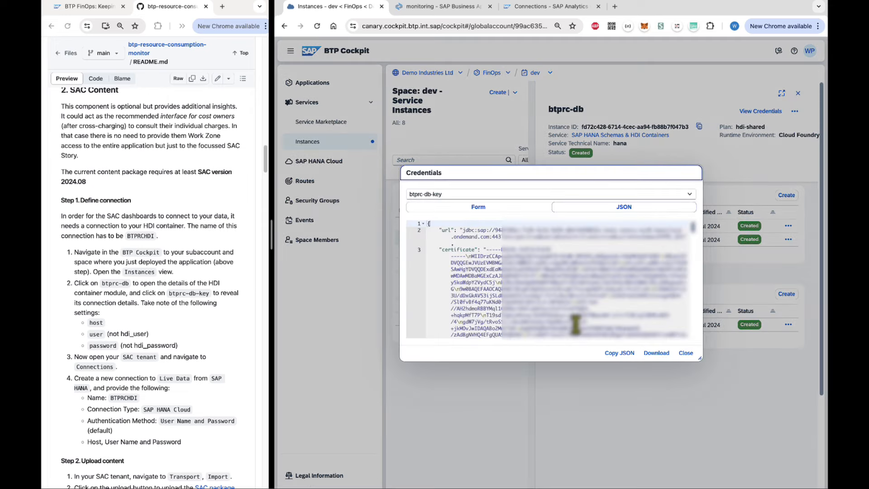
{"action": "scroll", "coordinate": [561, 314], "scroll_direction": "down", "scroll_amount": 5}
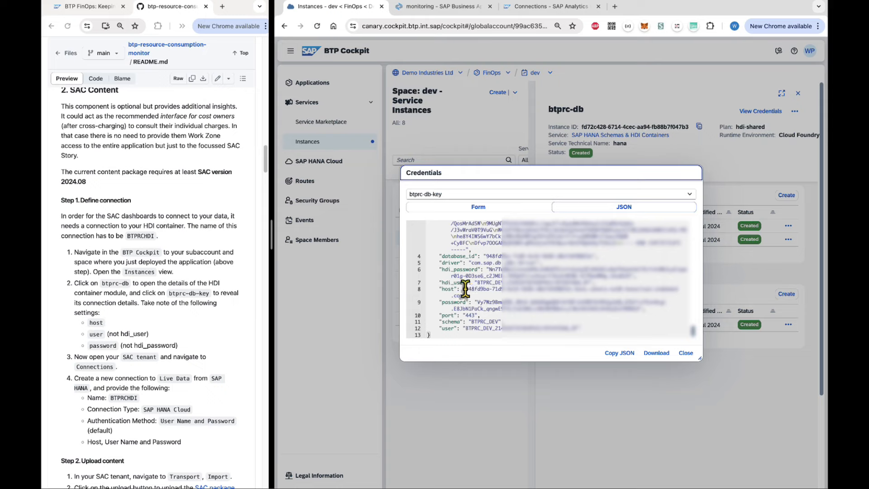
{"action": "left_click_drag", "start_coordinate": [465, 289], "coordinate": [462, 297]}
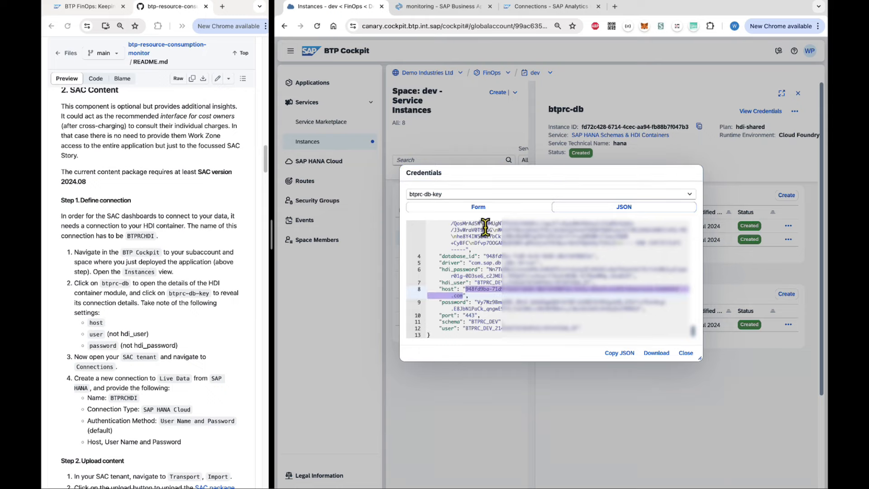
{"action": "left_click", "coordinate": [539, 9]}
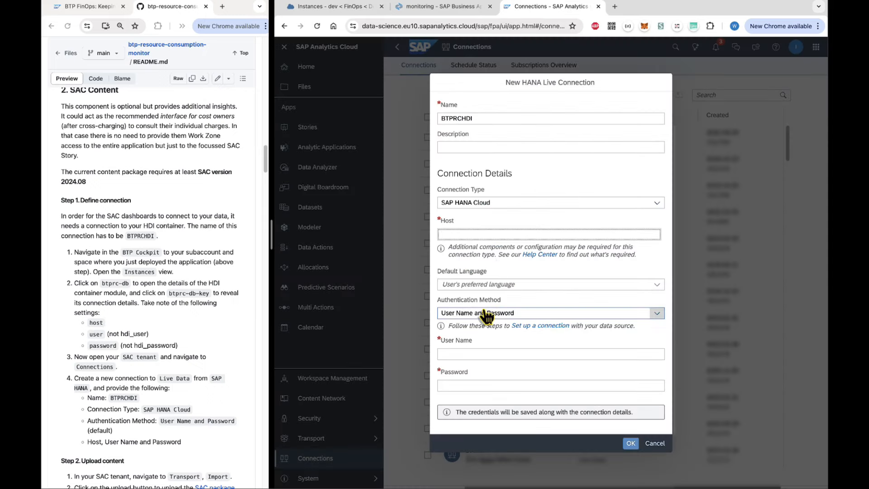
Paste the host and the database user name from the service key into the connection form.
{"action": "type", "text": "948fd9ba-71d9-4e16-9d36-d8efd450832e.hana.canary-eu10.hanacloud.ondemand.com"}
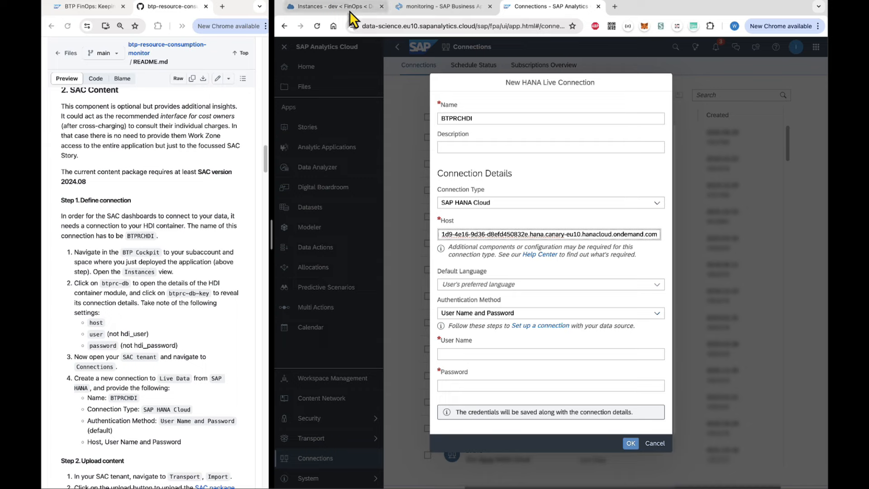
{"action": "left_click", "coordinate": [334, 7]}
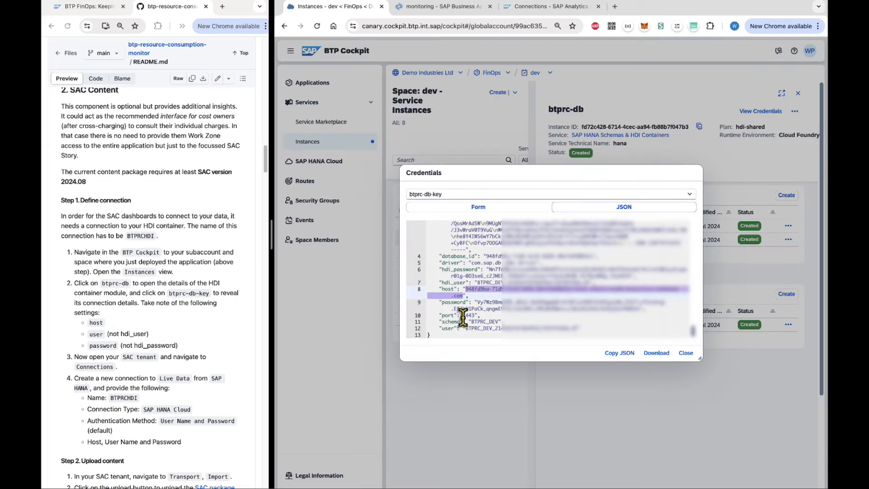
{"action": "left_click_drag", "start_coordinate": [465, 327], "coordinate": [602, 319]}
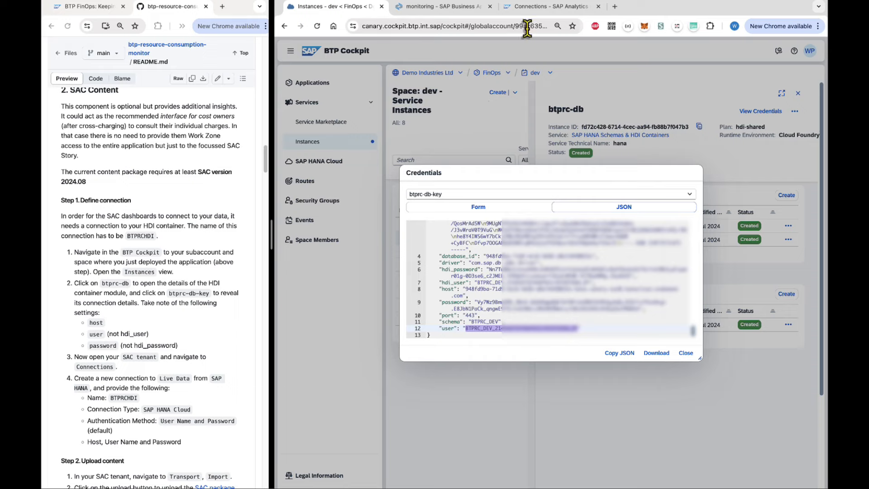
{"action": "left_click", "coordinate": [535, 9]}
{"action": "left_click", "coordinate": [461, 354]}
{"action": "type", "text": "BTPRC_DEV_214X2K7GFDO4PUCLFB7UP25U6_RT"}
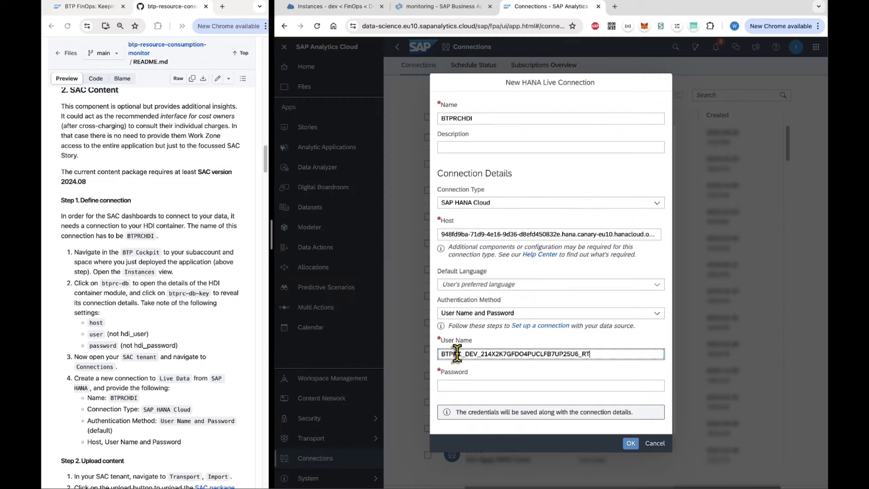
Copy the database password into the form and save the connection, which fails to connect.
{"action": "left_click", "coordinate": [354, 8]}
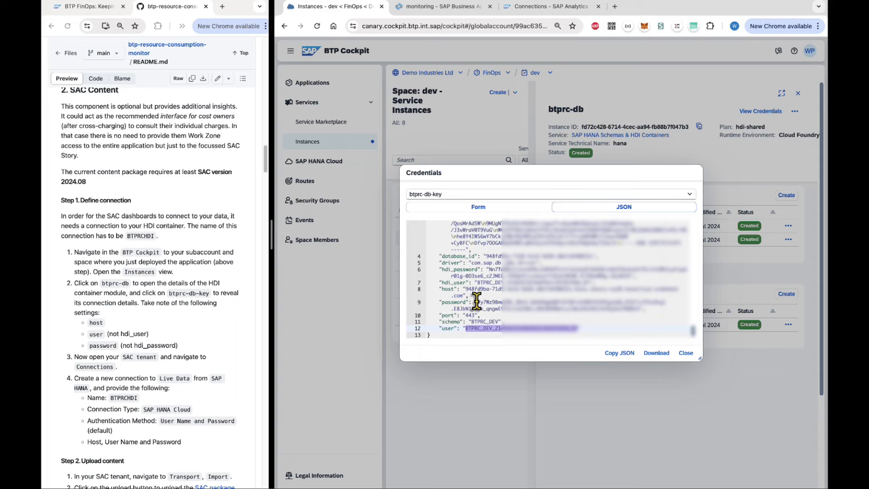
{"action": "left_click_drag", "start_coordinate": [476, 301], "coordinate": [639, 308]}
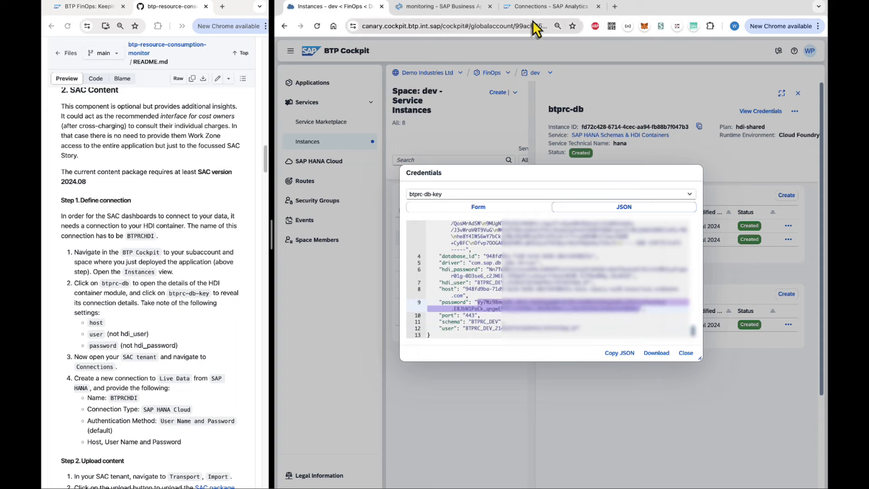
{"action": "left_click", "coordinate": [543, 7]}
{"action": "left_click", "coordinate": [462, 385]}
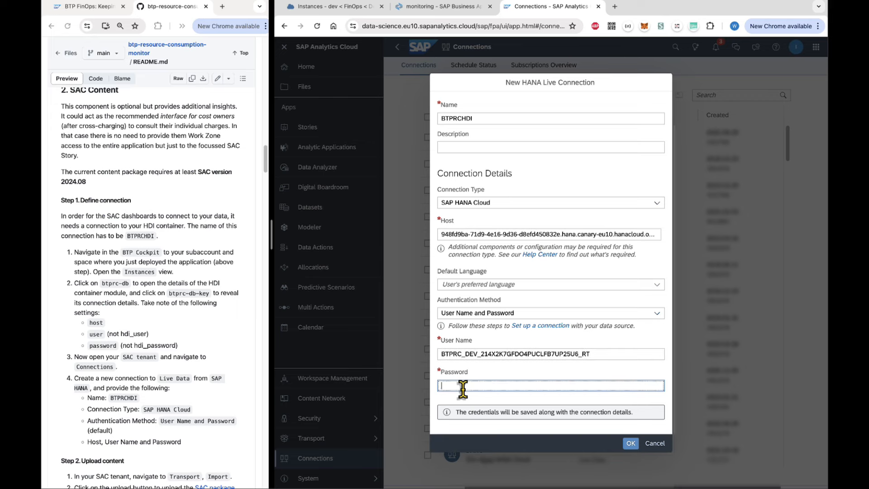
{"action": "key", "text": "ctrl+v"}
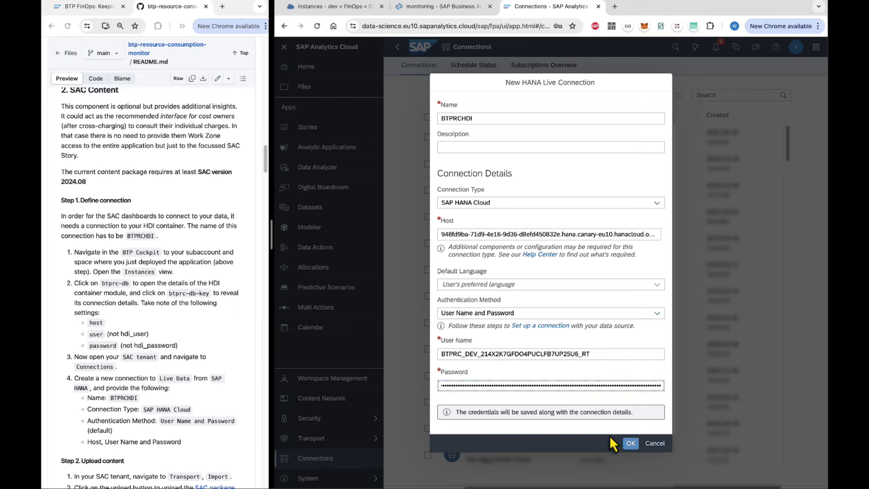
{"action": "left_click", "coordinate": [630, 444]}
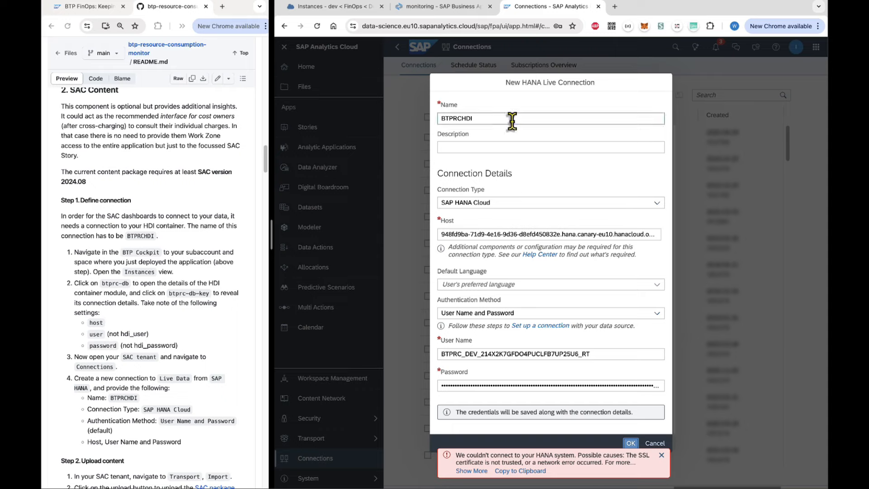
{"action": "left_click", "coordinate": [335, 9]}
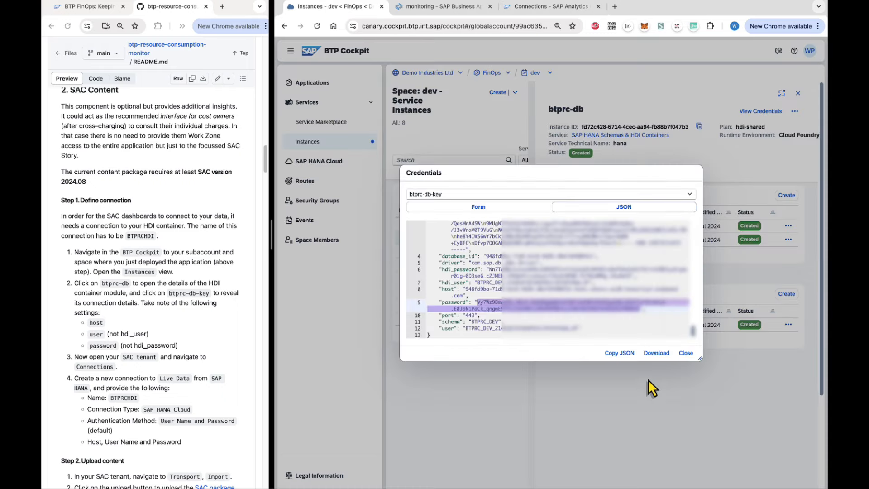
Close the credentials and open SAP HANA Cloud Central from the FinOps subaccount's subscriptions.
{"action": "left_click", "coordinate": [686, 353]}
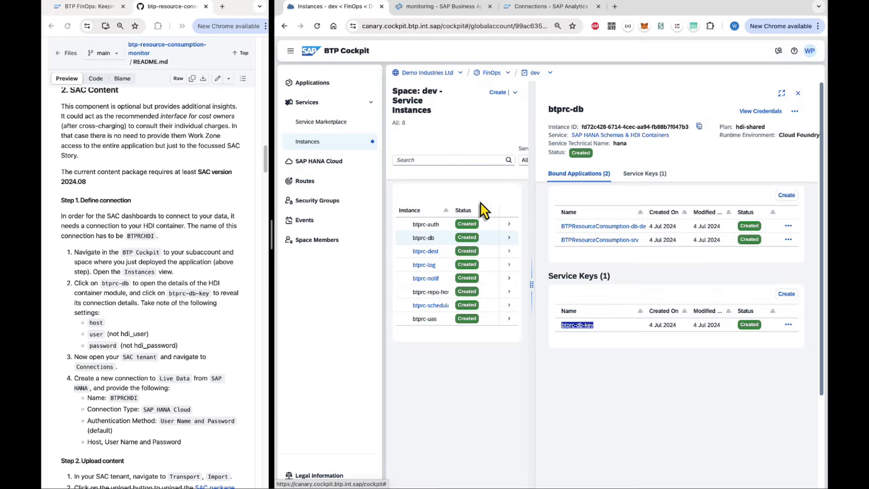
{"action": "double_click", "coordinate": [492, 74]}
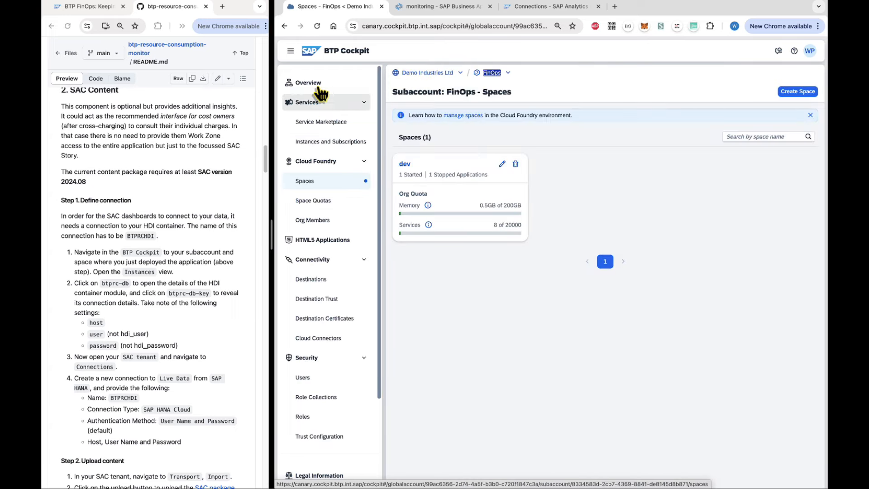
{"action": "left_click", "coordinate": [311, 142]}
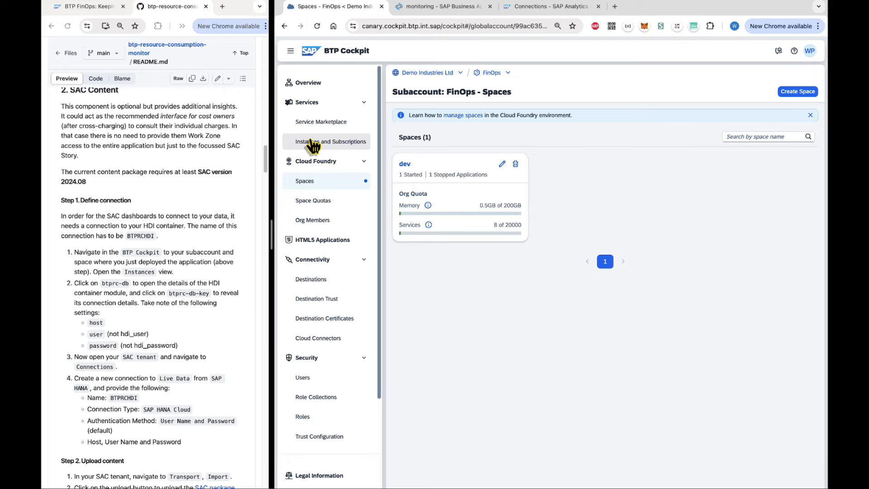
{"action": "left_click", "coordinate": [328, 143]}
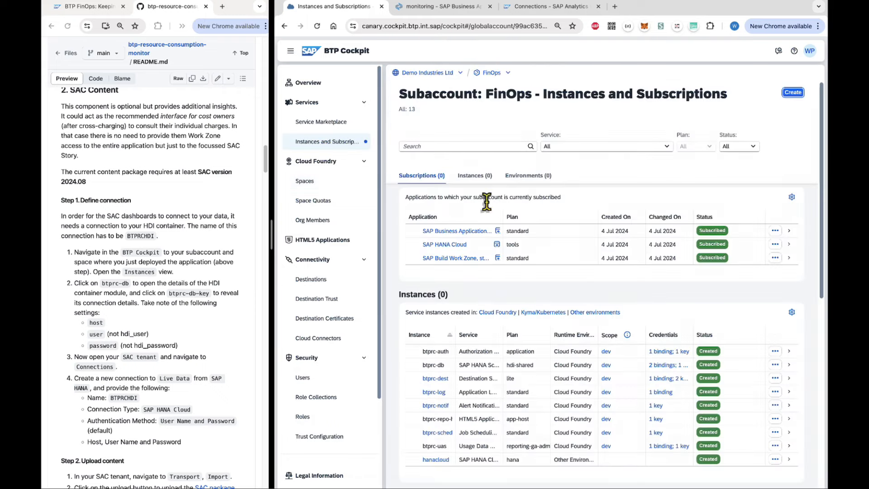
{"action": "left_click", "coordinate": [454, 244]}
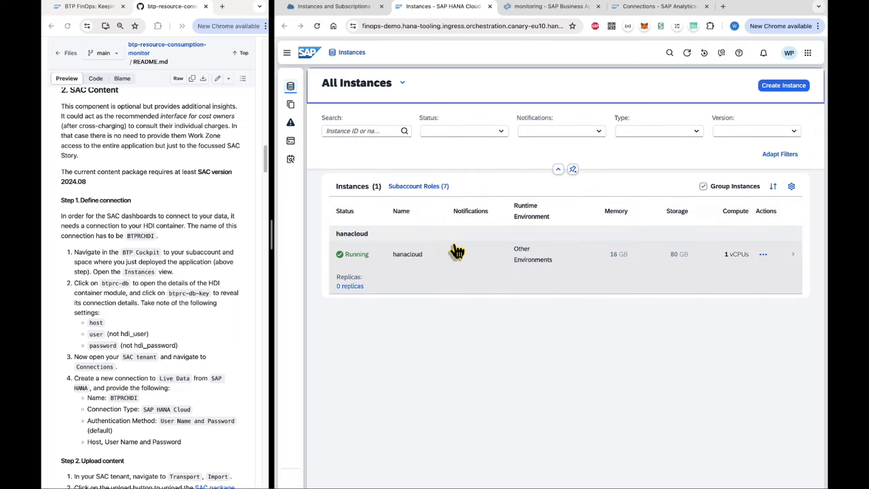
Allow connections from all IP addresses on the hanacloud instance, saving with a restart.
{"action": "left_click", "coordinate": [764, 255]}
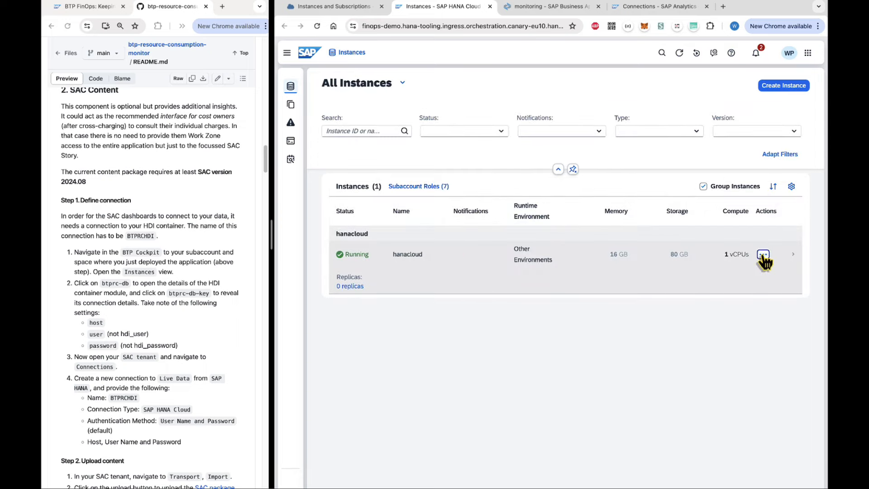
{"action": "left_click", "coordinate": [688, 209]}
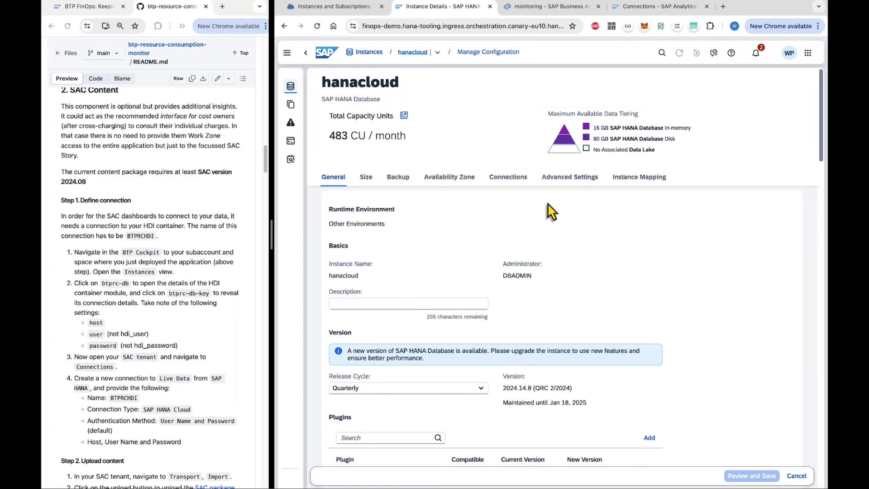
{"action": "left_click", "coordinate": [516, 178]}
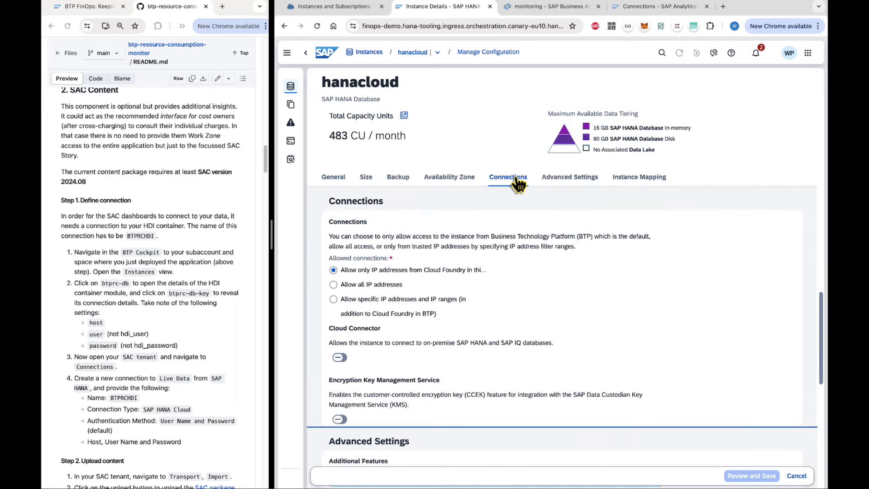
{"action": "left_click", "coordinate": [361, 290]}
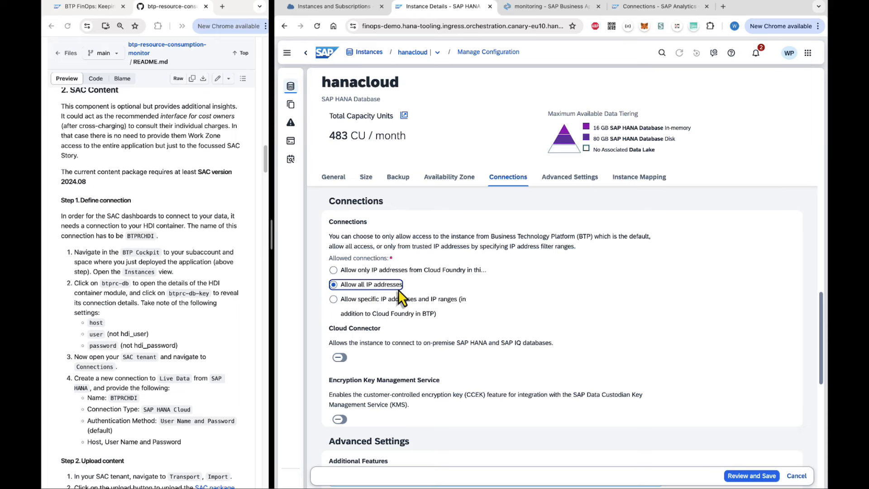
{"action": "left_click", "coordinate": [730, 475]}
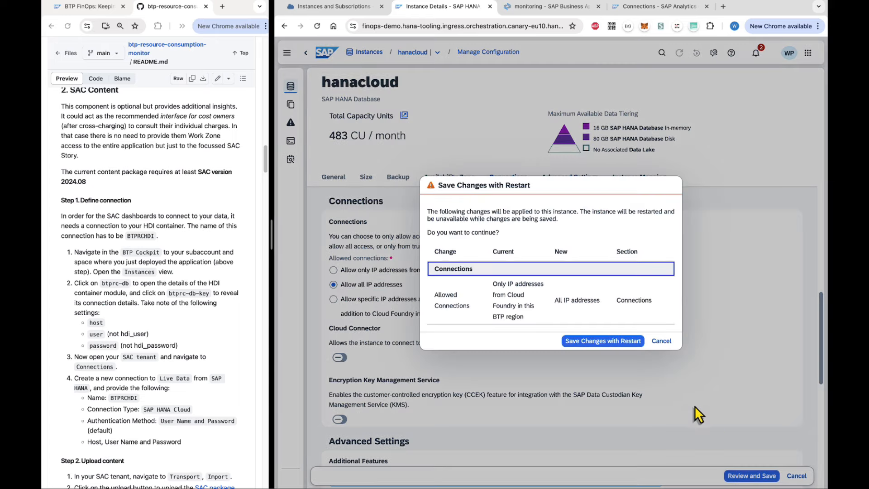
{"action": "left_click", "coordinate": [604, 341]}
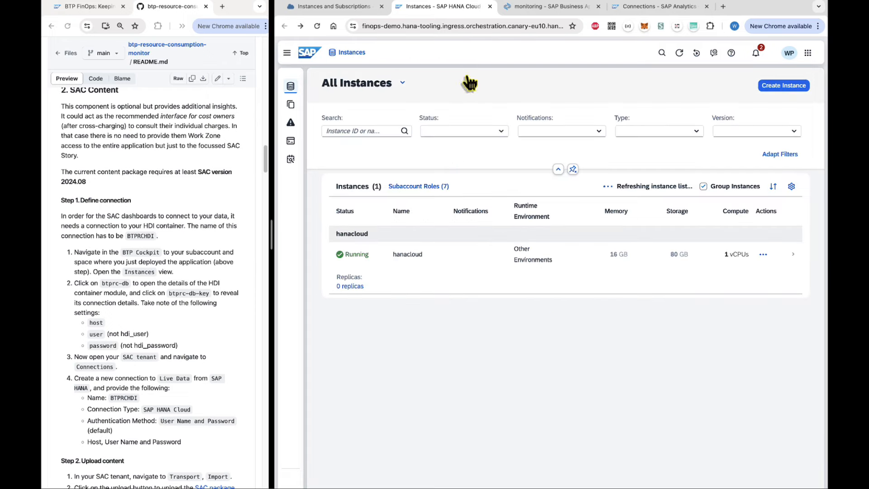
{"action": "left_click", "coordinate": [490, 7]}
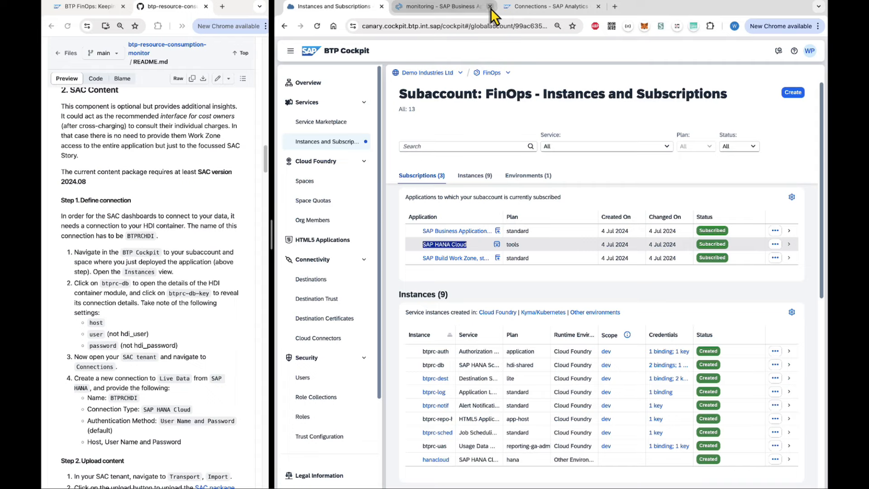
Dismiss the connection error and save the BTPRCHDI live connection, declining the browser password prompt.
{"action": "left_click", "coordinate": [541, 7]}
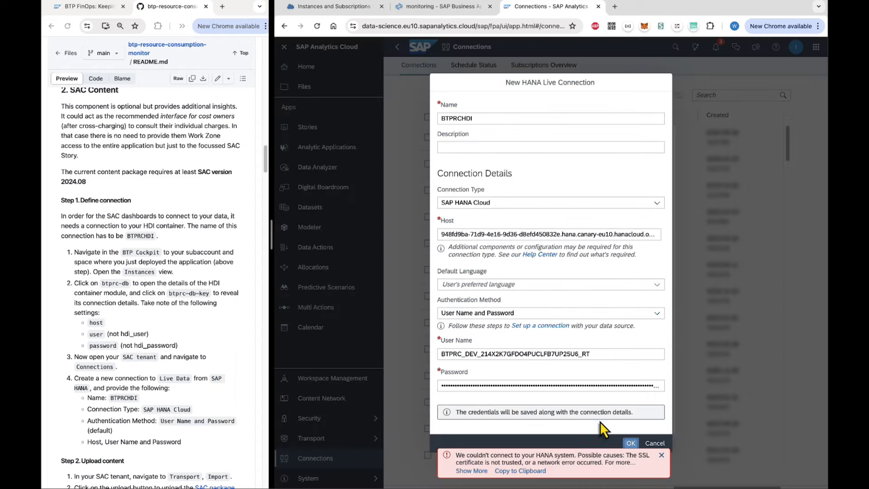
{"action": "left_click", "coordinate": [661, 455]}
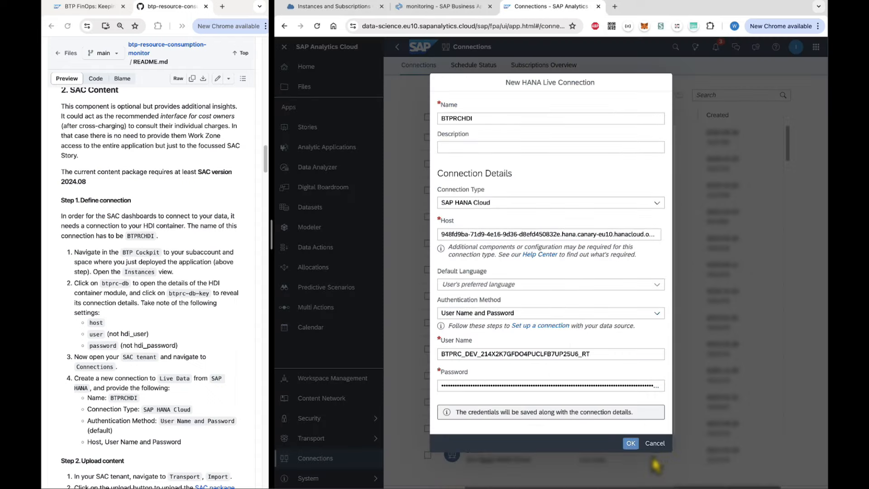
{"action": "left_click", "coordinate": [632, 444]}
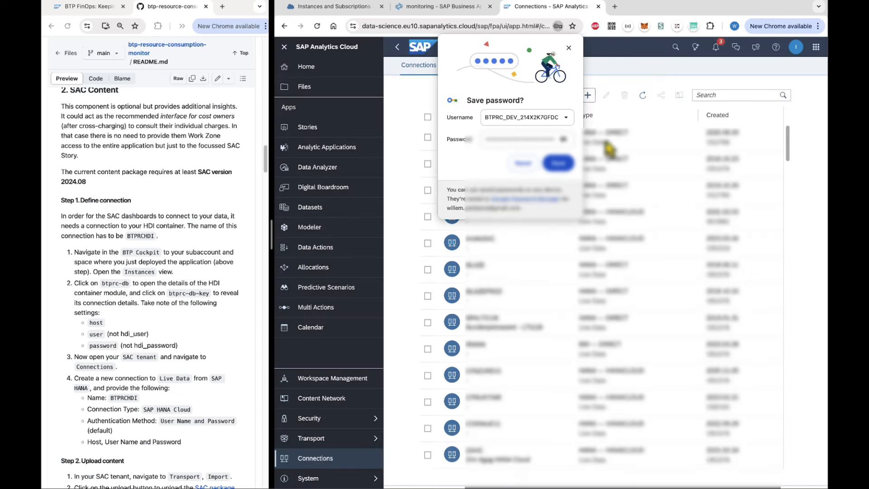
{"action": "left_click", "coordinate": [569, 48]}
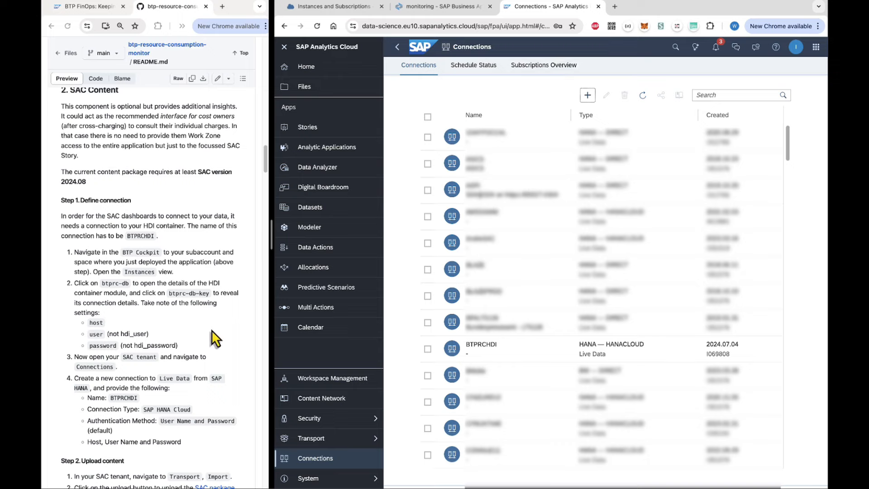
Go to Transport > Import in SAP Analytics Cloud.
{"action": "scroll", "coordinate": [216, 338], "scroll_direction": "down", "scroll_amount": 5}
{"action": "scroll", "coordinate": [217, 338], "scroll_direction": "down", "scroll_amount": 5}
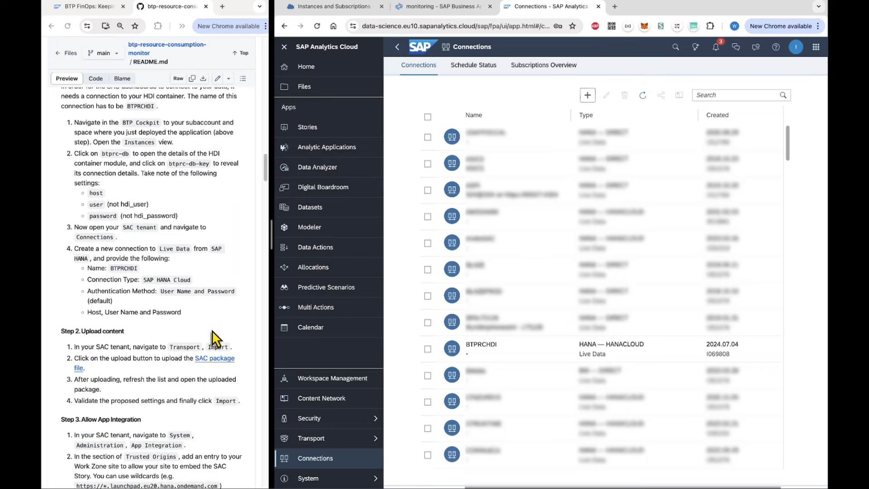
{"action": "scroll", "coordinate": [217, 338], "scroll_direction": "down", "scroll_amount": 5}
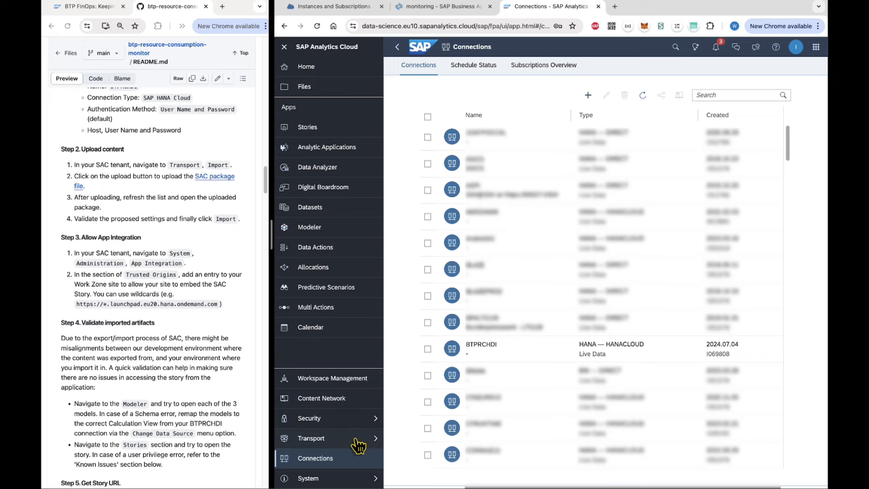
{"action": "left_click", "coordinate": [329, 447]}
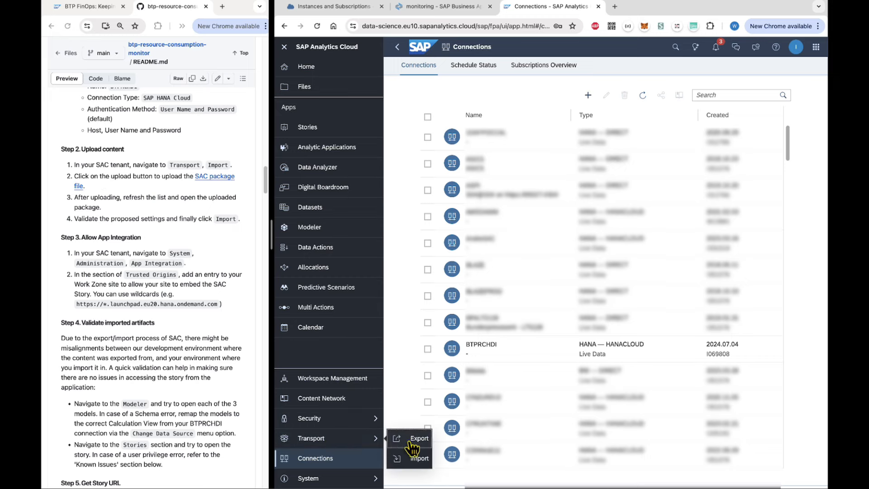
{"action": "left_click", "coordinate": [409, 459]}
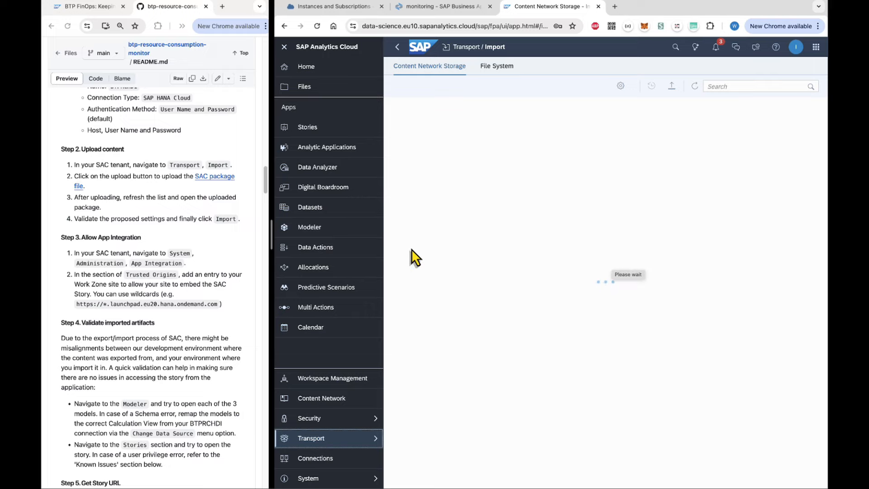
Download BTPRC FinOps Dashboard_2024.08_v2.0.0.package from the GitHub repo's sac folder.
{"action": "left_click_drag", "start_coordinate": [270, 239], "coordinate": [485, 247]}
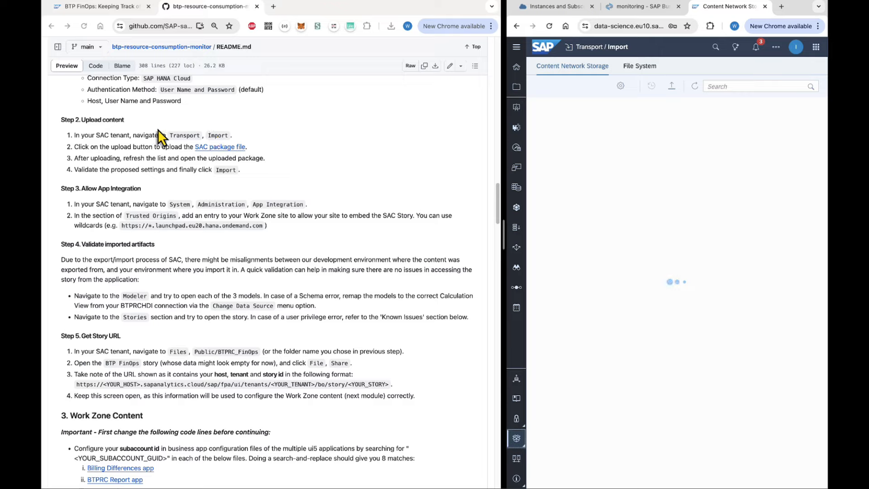
{"action": "scroll", "coordinate": [162, 136], "scroll_direction": "up", "scroll_amount": 20}
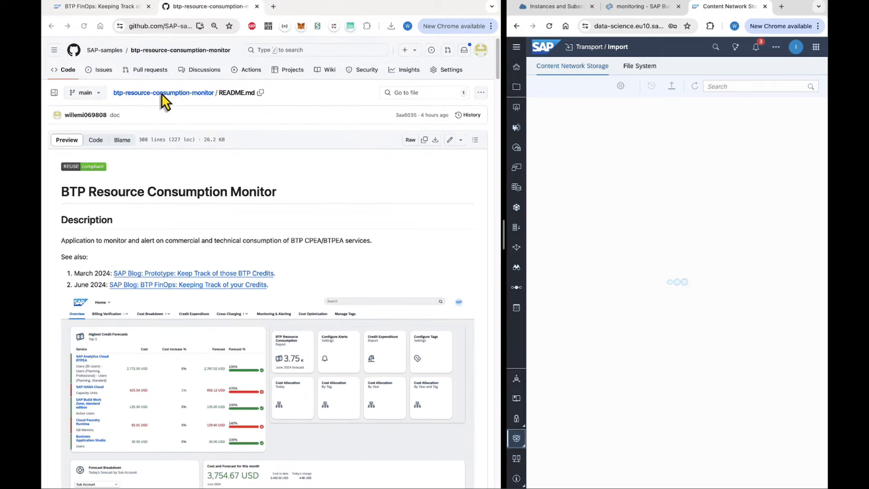
{"action": "left_click", "coordinate": [161, 94]}
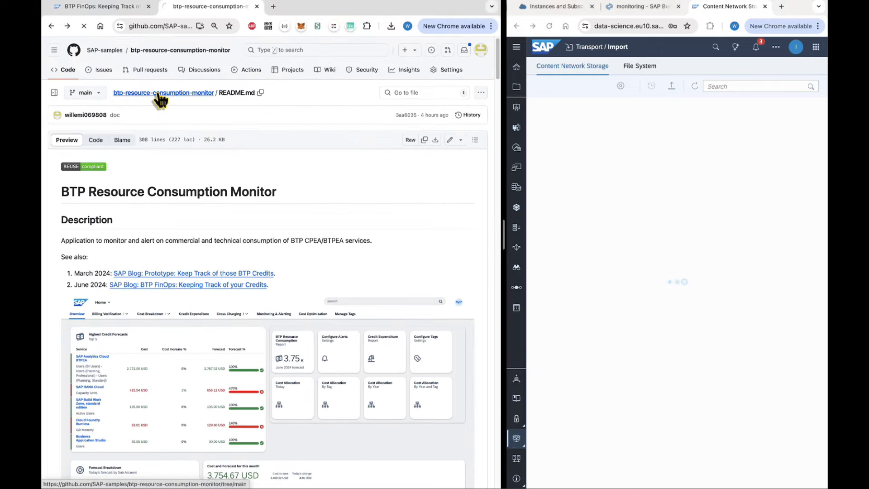
{"action": "left_click", "coordinate": [76, 241]}
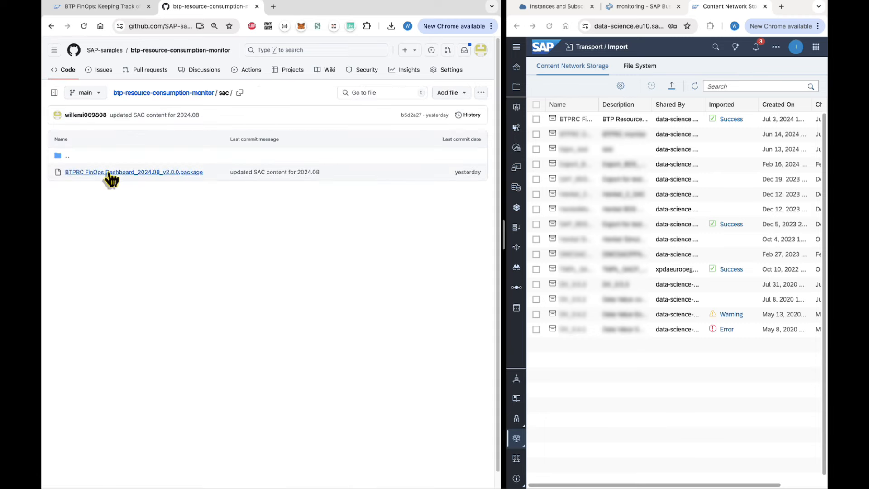
{"action": "left_click", "coordinate": [183, 173]}
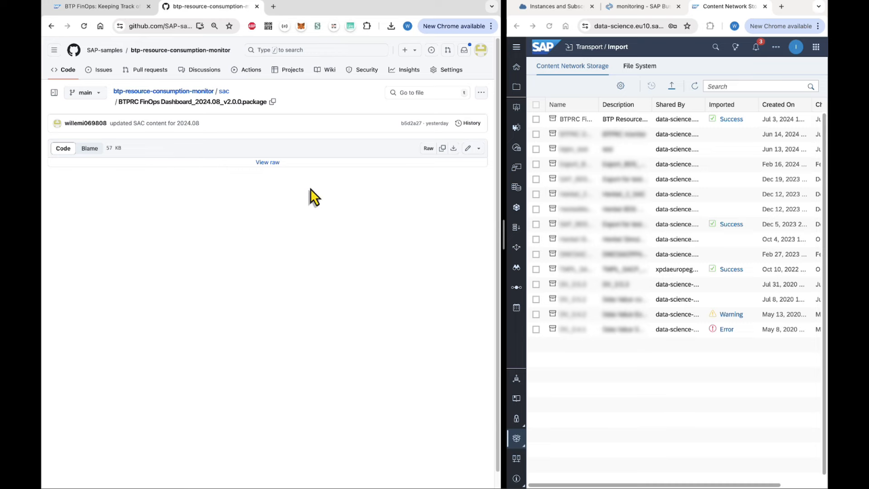
{"action": "left_click", "coordinate": [453, 148]}
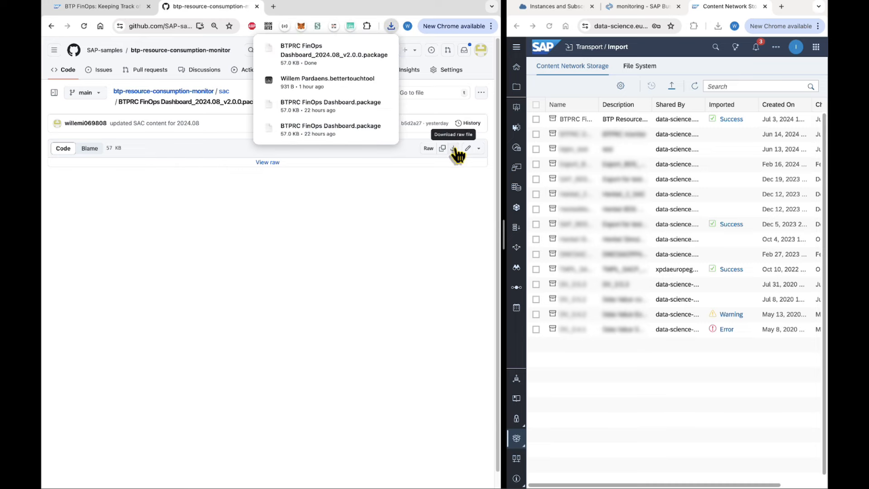
{"action": "left_click", "coordinate": [436, 205]}
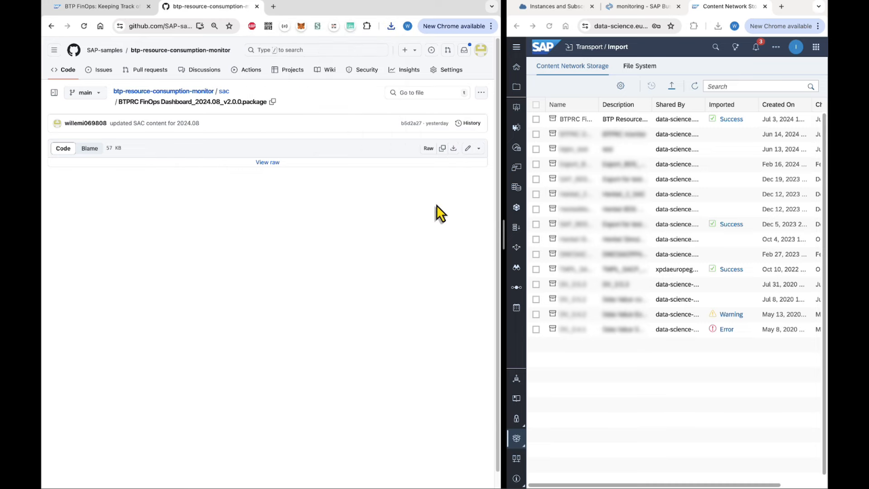
{"action": "left_click_drag", "start_coordinate": [503, 234], "coordinate": [270, 237]}
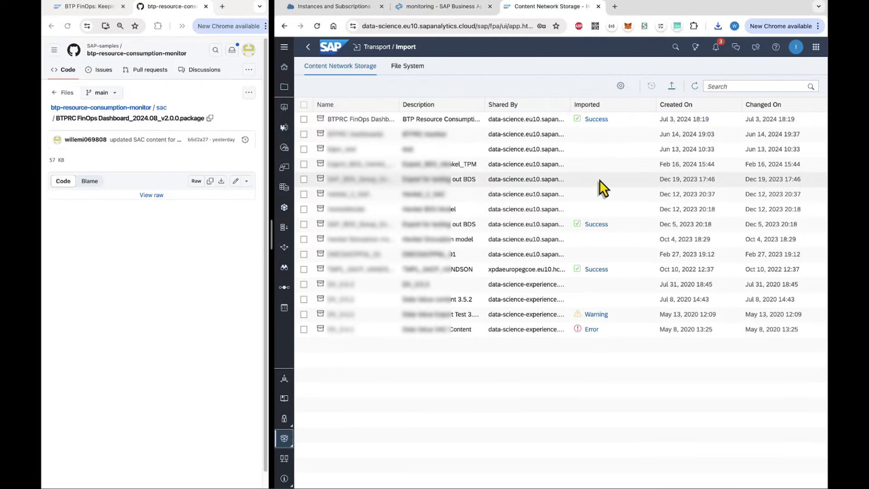
Upload the downloaded FinOps Dashboard package, replacing any existing copy.
{"action": "left_click", "coordinate": [672, 87]}
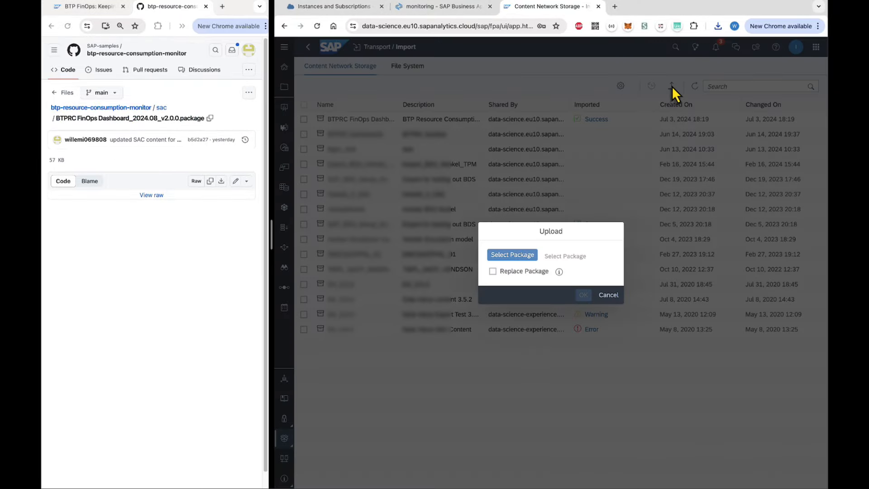
{"action": "left_click", "coordinate": [517, 256]}
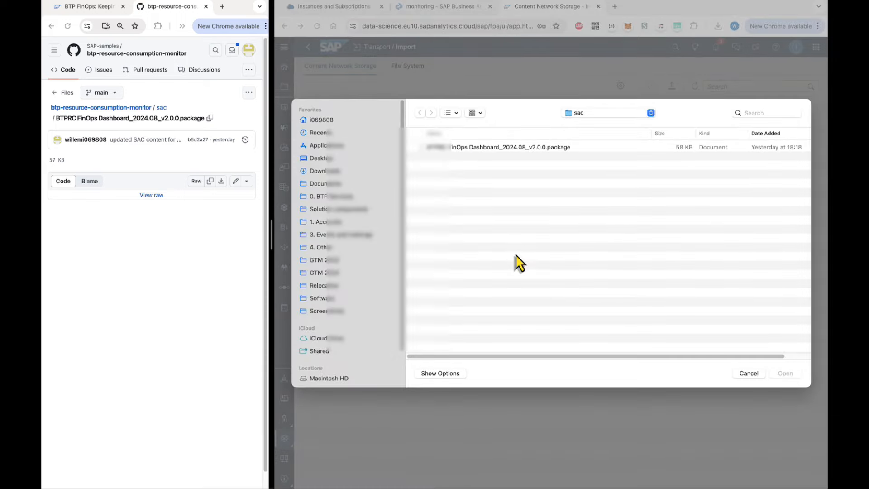
{"action": "left_click", "coordinate": [512, 148]}
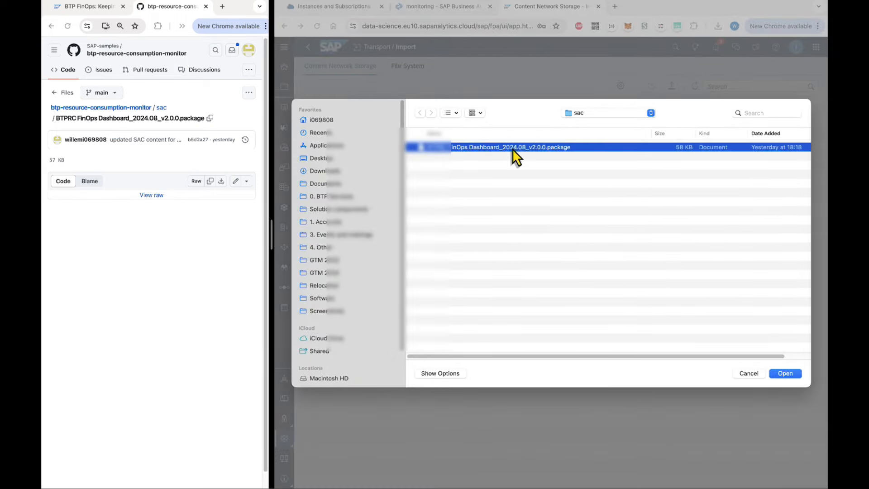
{"action": "left_click", "coordinate": [782, 373]}
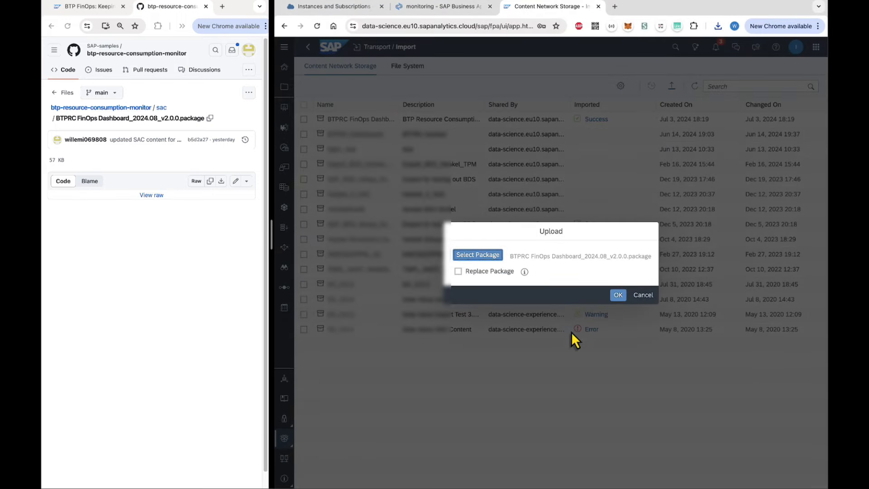
{"action": "left_click", "coordinate": [458, 272]}
{"action": "left_click", "coordinate": [617, 296]}
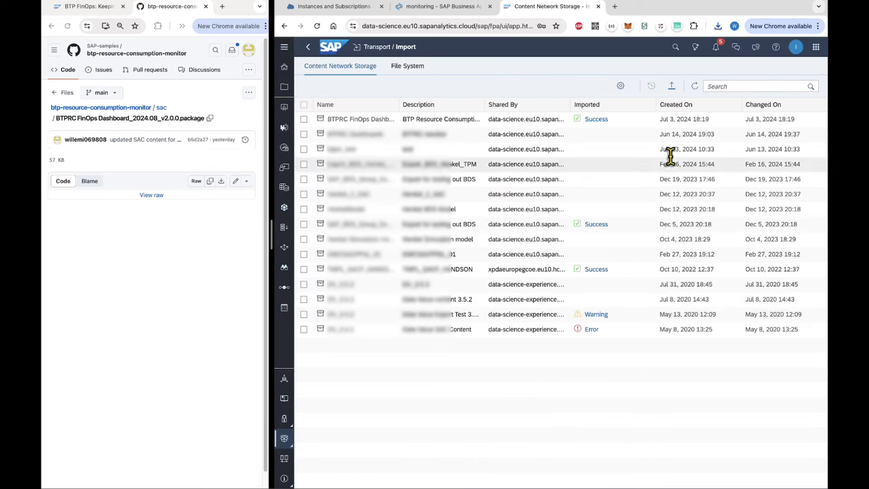
Confirm the upload completed and refresh the import list to show the package.
{"action": "left_click", "coordinate": [715, 49]}
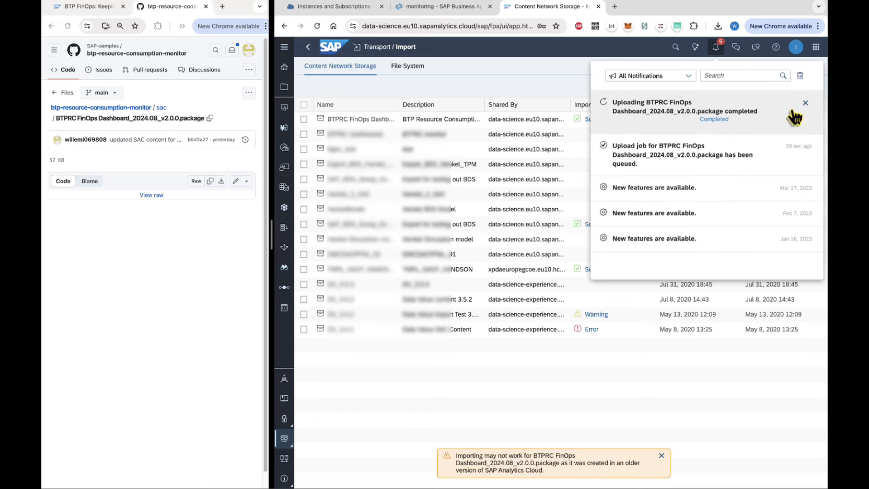
{"action": "left_click", "coordinate": [589, 93]}
{"action": "left_click", "coordinate": [695, 85]}
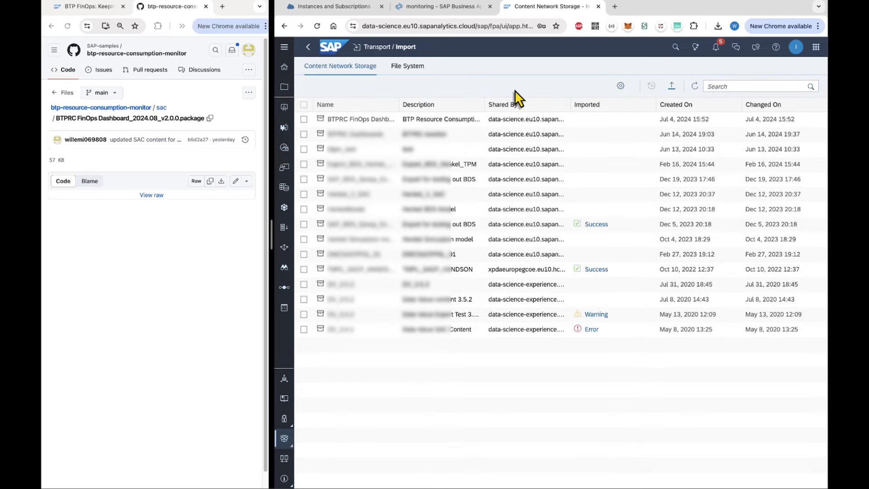
Open the BTPRC FinOps Dashboard package's import details and consult the repo's README.md setup instructions.
{"action": "left_click", "coordinate": [304, 120]}
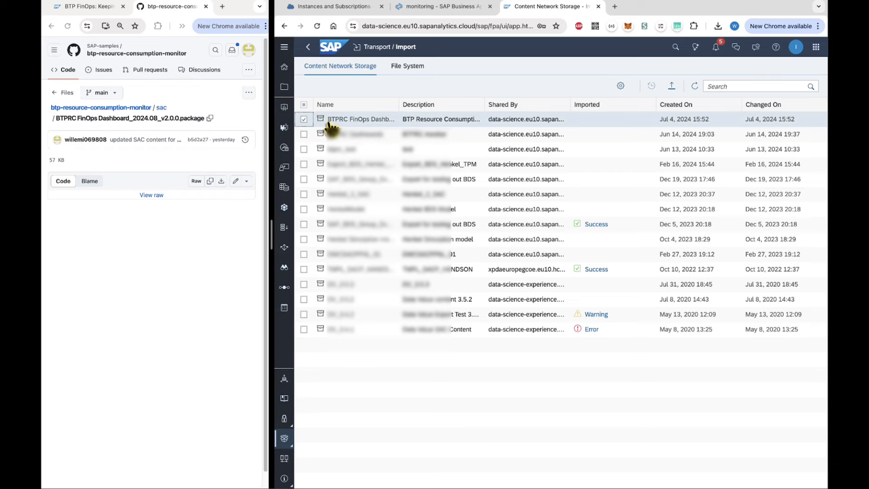
{"action": "left_click", "coordinate": [365, 121]}
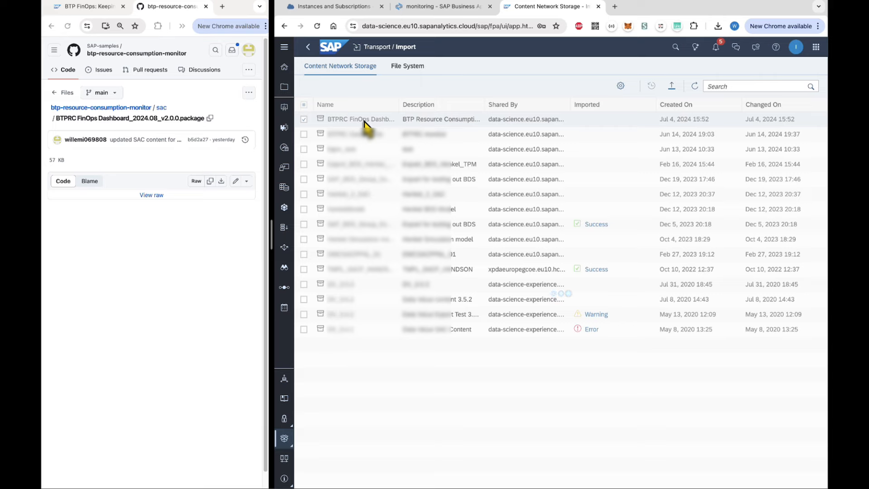
{"action": "left_click", "coordinate": [172, 216]}
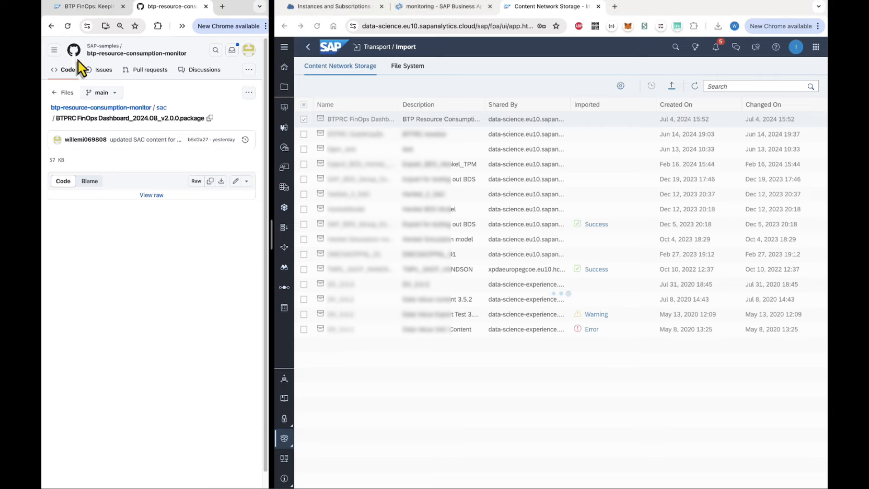
{"action": "left_click", "coordinate": [49, 26]}
{"action": "left_click", "coordinate": [51, 25]}
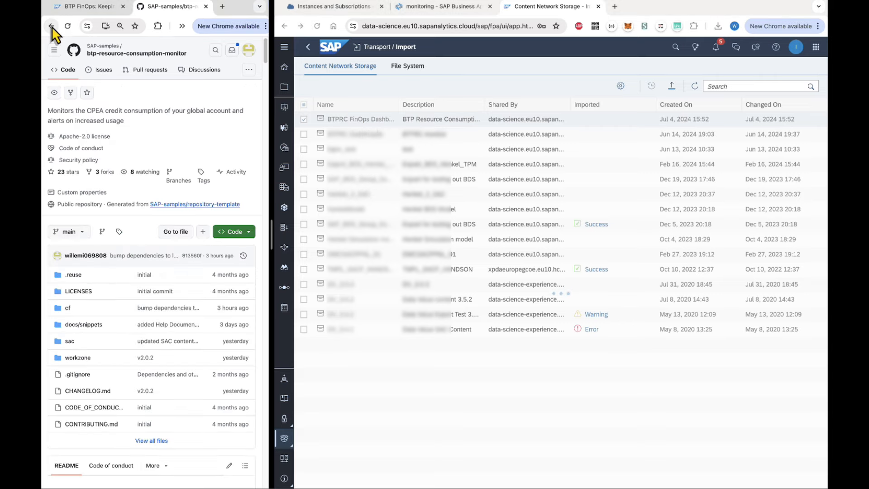
{"action": "scroll", "coordinate": [71, 376], "scroll_direction": "down", "scroll_amount": 5}
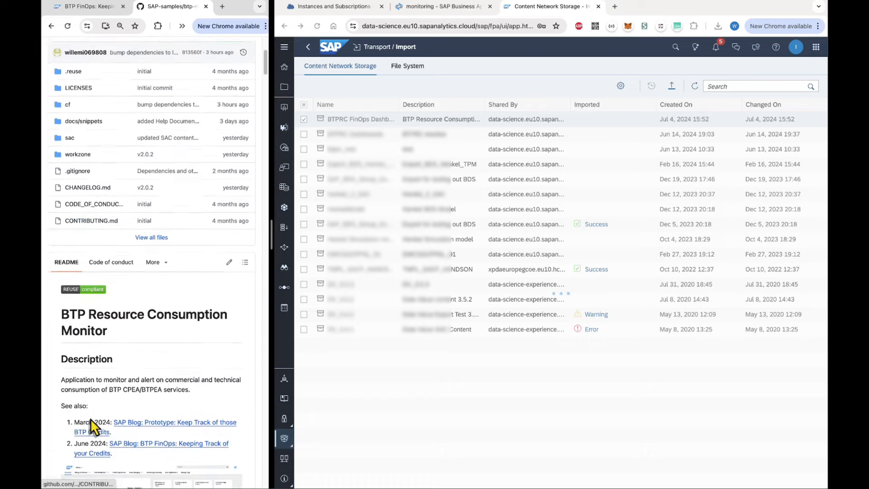
{"action": "left_click", "coordinate": [152, 237]}
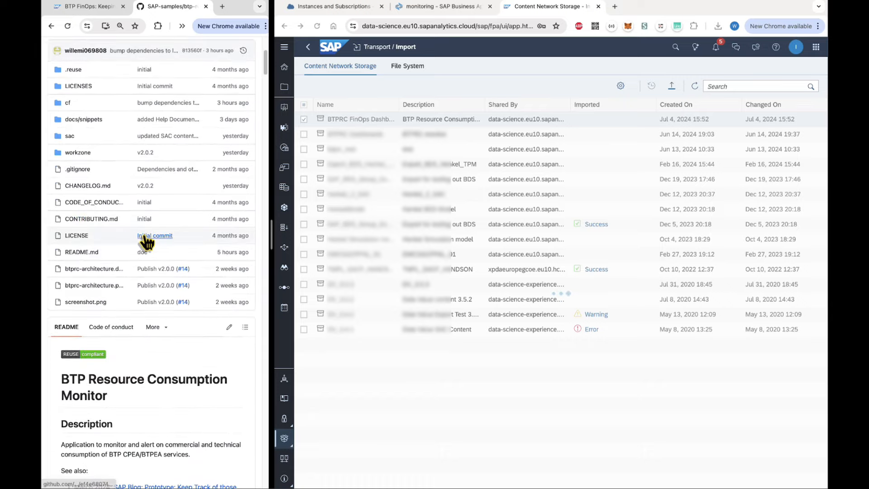
{"action": "left_click", "coordinate": [86, 253]}
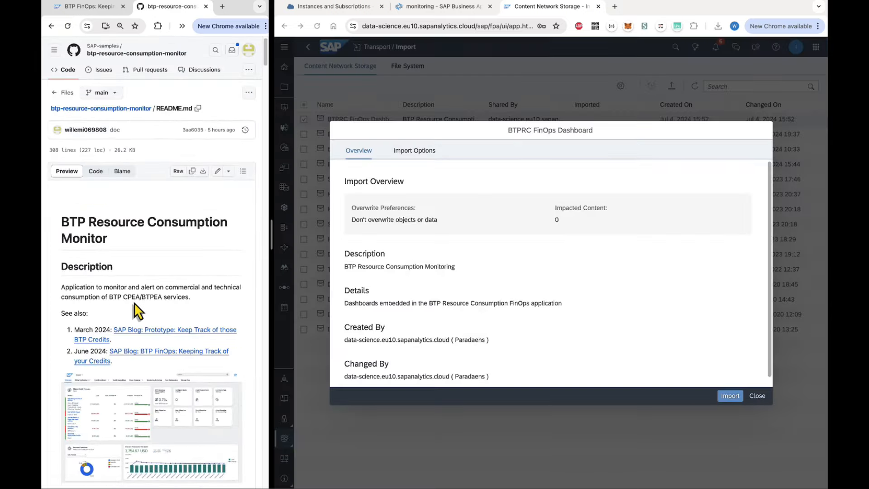
{"action": "scroll", "coordinate": [134, 302], "scroll_direction": "down", "scroll_amount": 20}
{"action": "scroll", "coordinate": [134, 302], "scroll_direction": "down", "scroll_amount": 10}
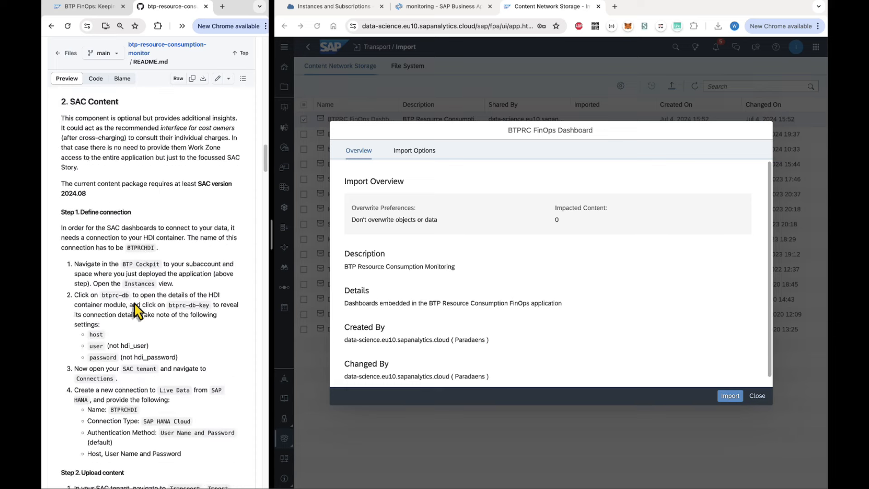
{"action": "scroll", "coordinate": [134, 303], "scroll_direction": "down", "scroll_amount": 5}
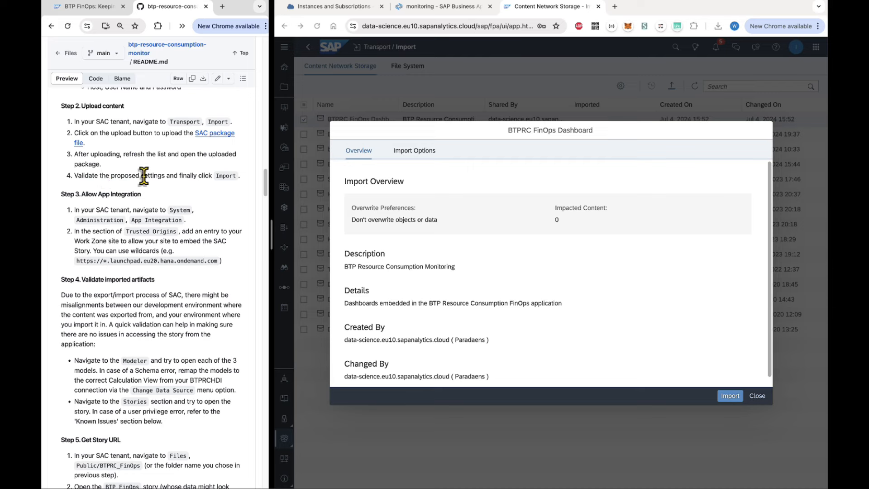
Import the package without overwriting existing objects or data, and confirm it completed.
{"action": "left_click", "coordinate": [438, 302]}
{"action": "scroll", "coordinate": [438, 302], "scroll_direction": "down", "scroll_amount": 1}
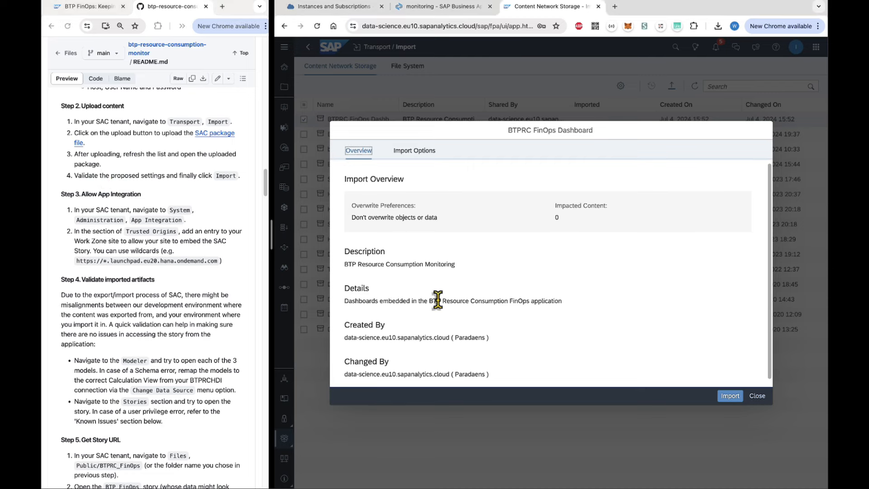
{"action": "scroll", "coordinate": [438, 302], "scroll_direction": "up", "scroll_amount": 1}
{"action": "left_click", "coordinate": [414, 153]}
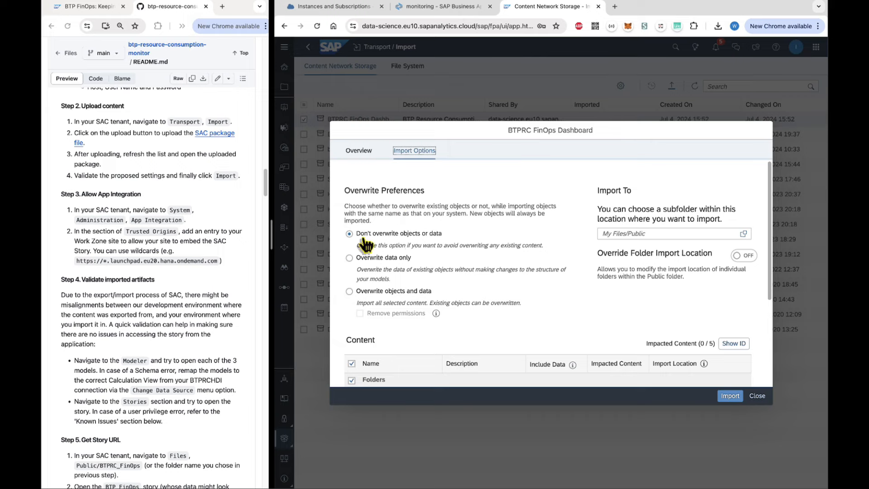
{"action": "left_click", "coordinate": [730, 396]}
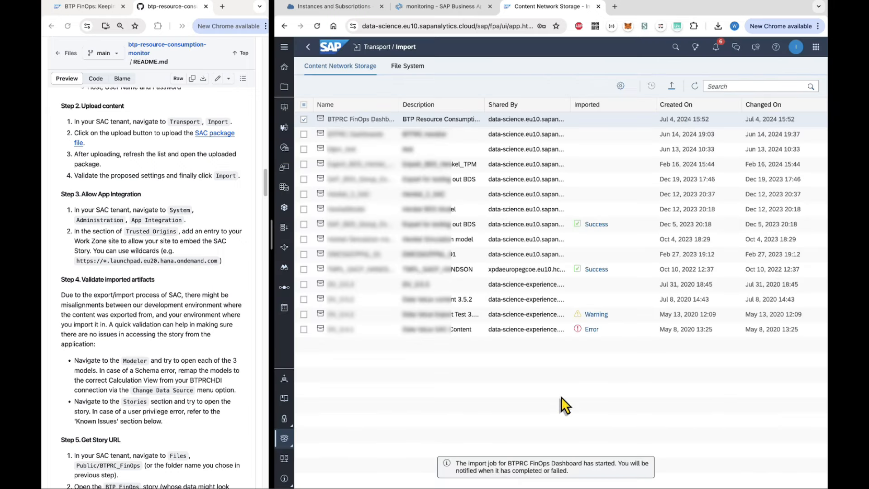
{"action": "left_click", "coordinate": [716, 48]}
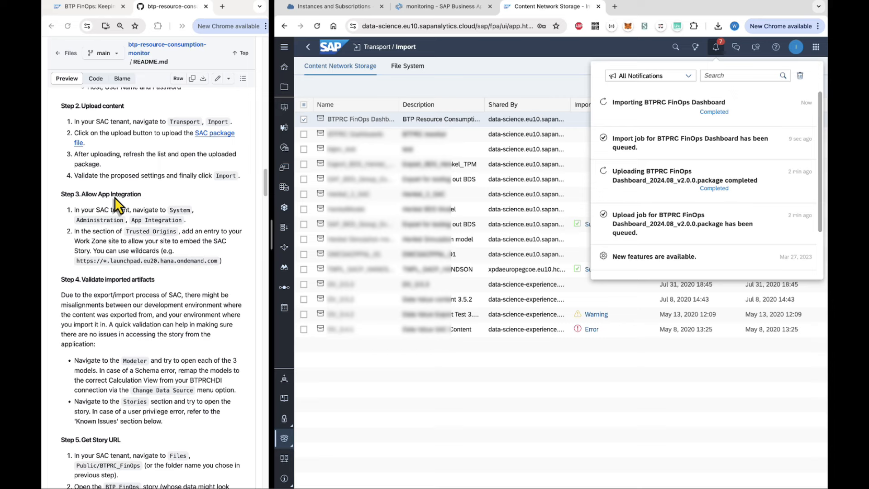
{"action": "left_click", "coordinate": [488, 407]}
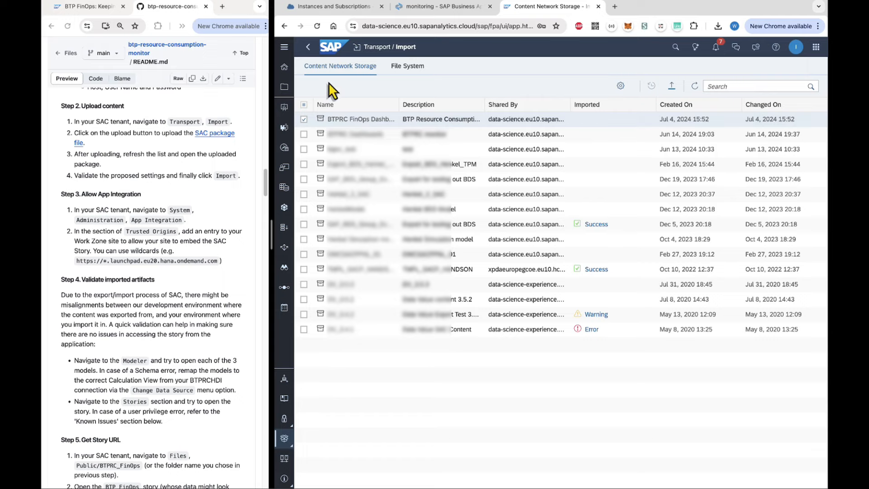
From Instances and Subscriptions, open the Work Zone site and copy its launchpad.cfapps.sap.hana.ondemand.com domain.
{"action": "left_click", "coordinate": [334, 7]}
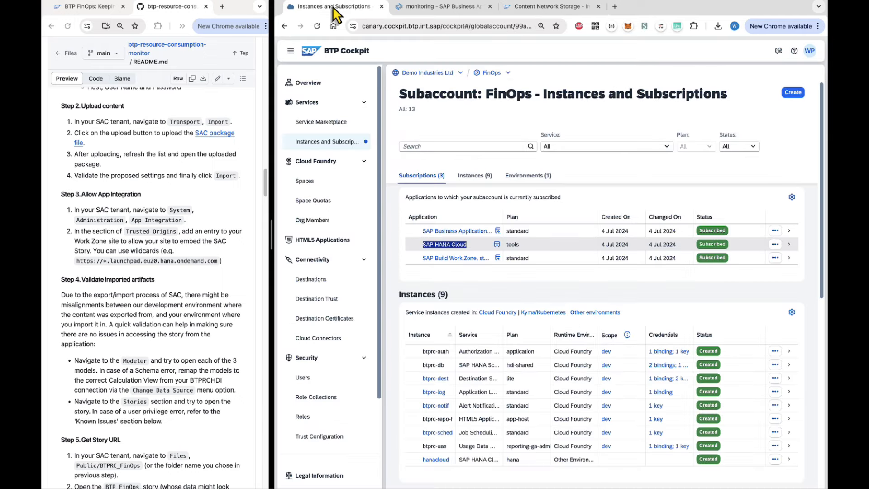
{"action": "left_click", "coordinate": [456, 259]}
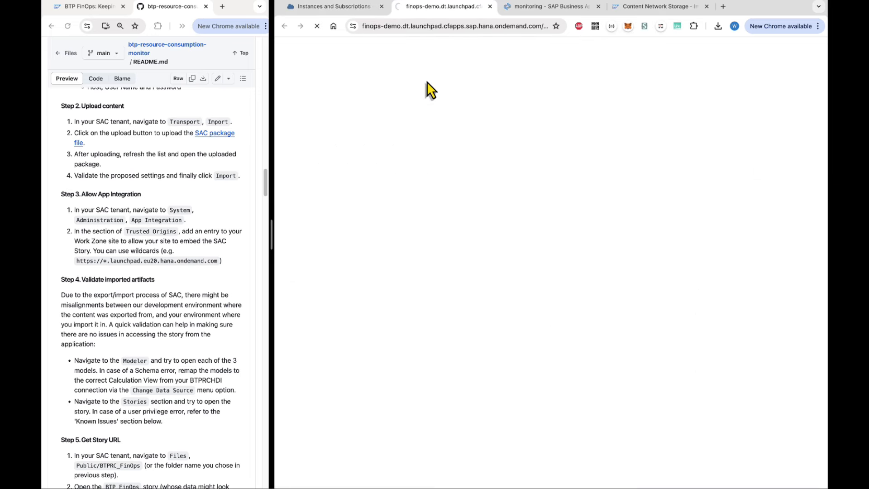
{"action": "left_click", "coordinate": [410, 26]}
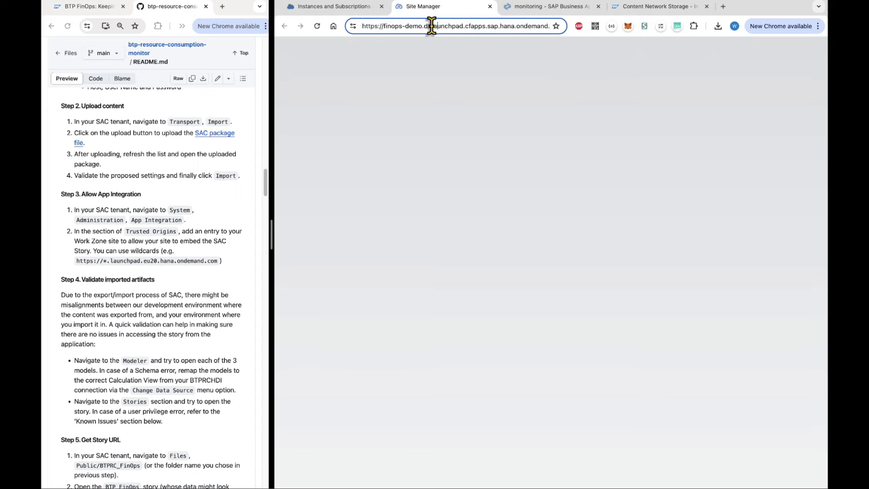
{"action": "left_click_drag", "start_coordinate": [431, 26], "coordinate": [532, 25]}
{"action": "right_click", "coordinate": [531, 26]}
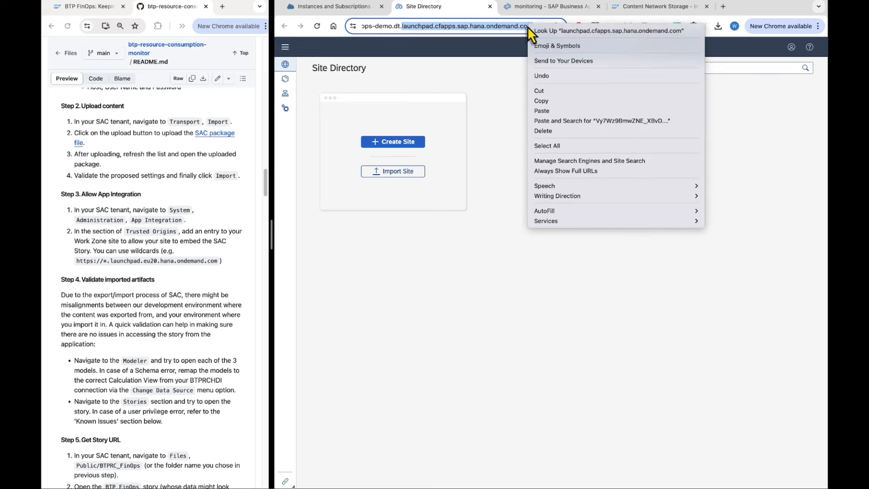
{"action": "left_click", "coordinate": [544, 101]}
{"action": "left_click", "coordinate": [639, 13]}
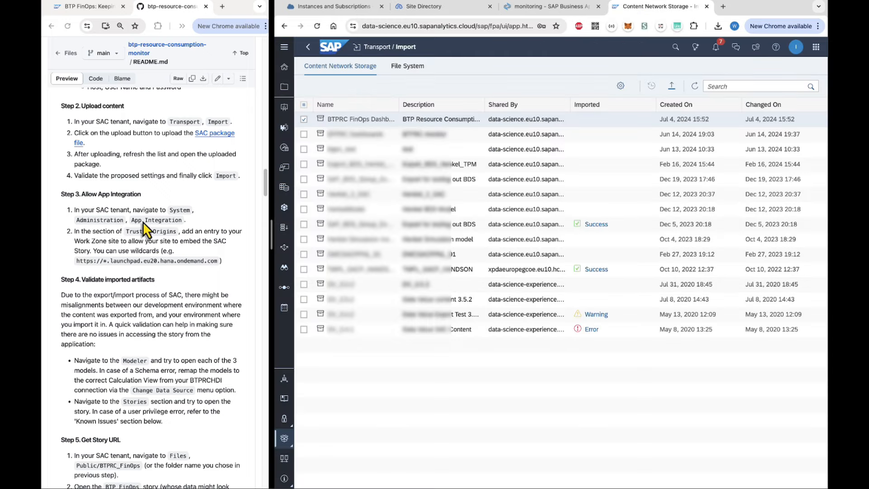
Go to System > Administration > App Integration in SAP Analytics Cloud.
{"action": "left_click", "coordinate": [284, 47]}
{"action": "left_click", "coordinate": [328, 483]}
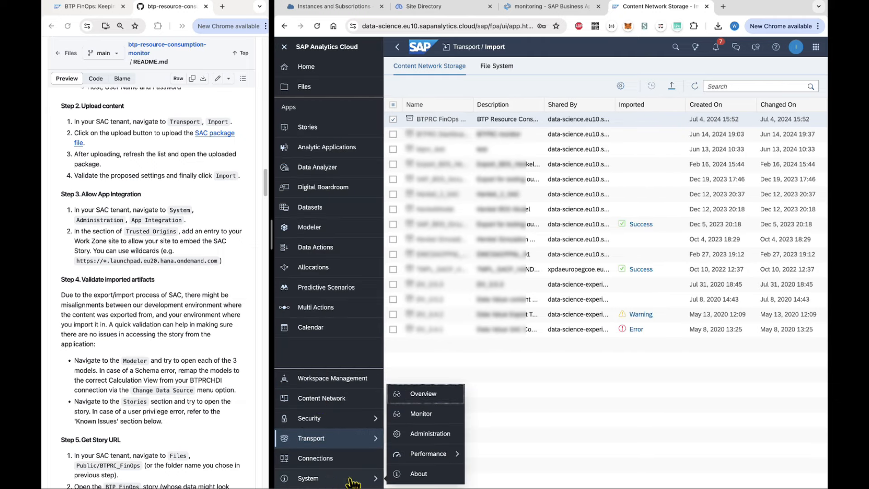
{"action": "left_click", "coordinate": [432, 440]}
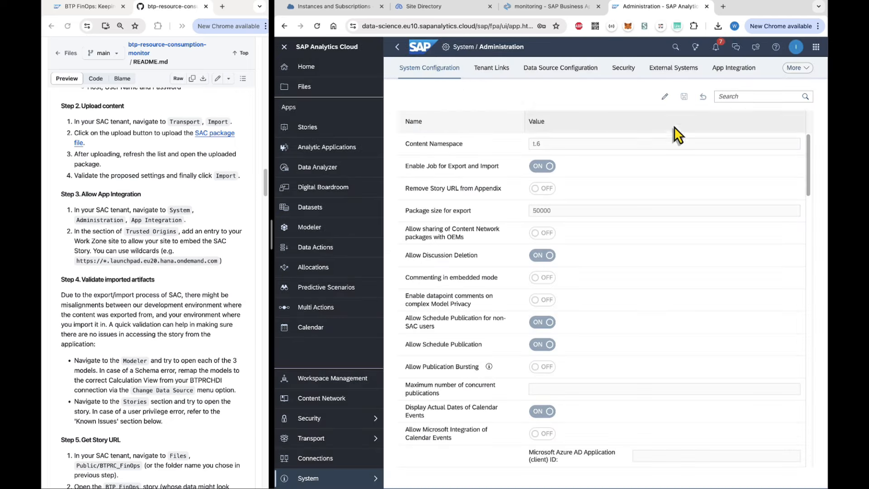
{"action": "left_click", "coordinate": [724, 69]}
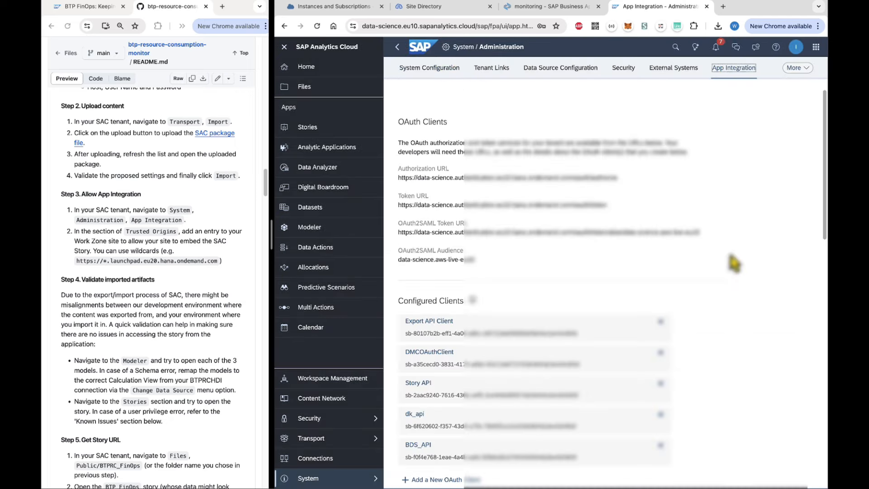
{"action": "scroll", "coordinate": [734, 264], "scroll_direction": "down", "scroll_amount": 15}
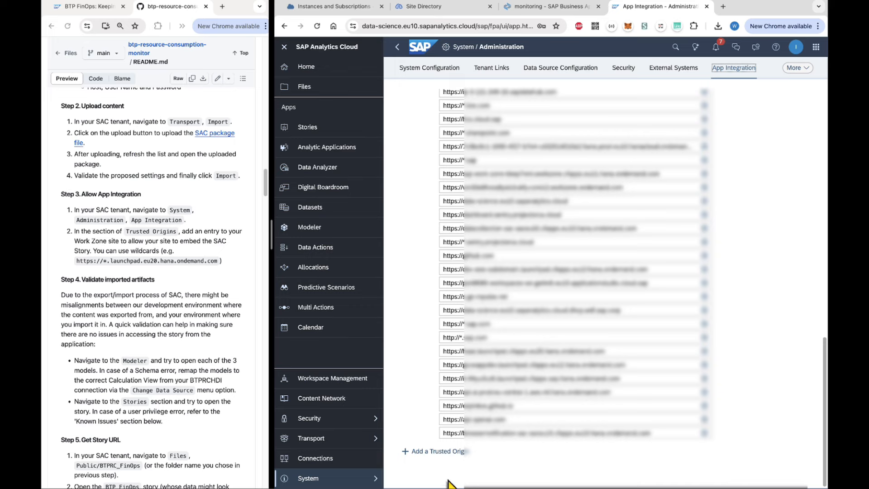
{"action": "left_click", "coordinate": [436, 450]}
{"action": "left_click", "coordinate": [456, 447]}
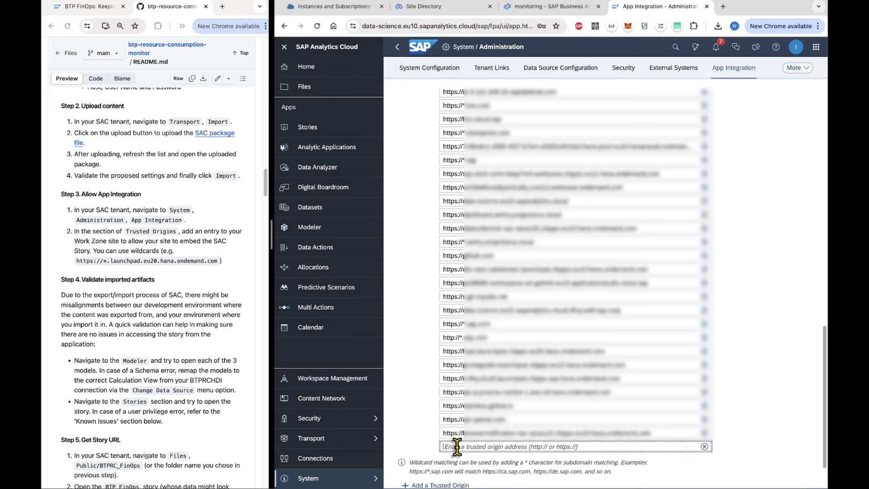
{"action": "type", "text": "http"}
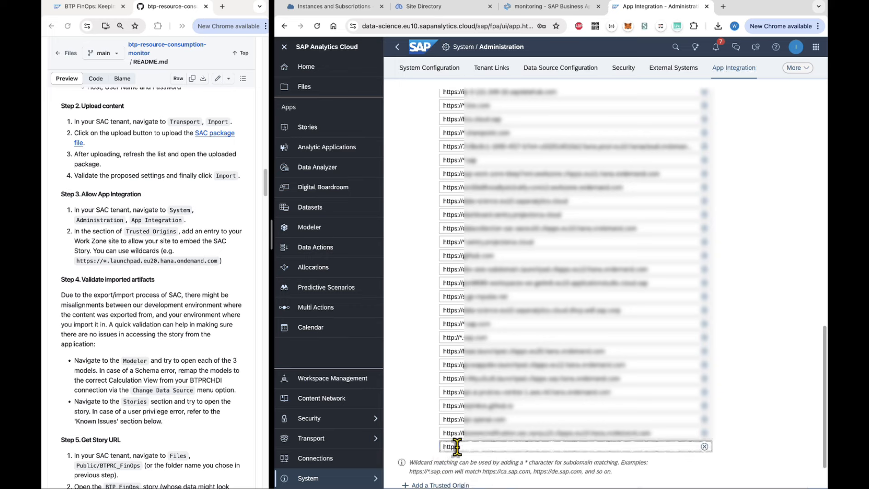
{"action": "type", "text": "s://*"}
{"action": "key", "text": "ctrl+v"}
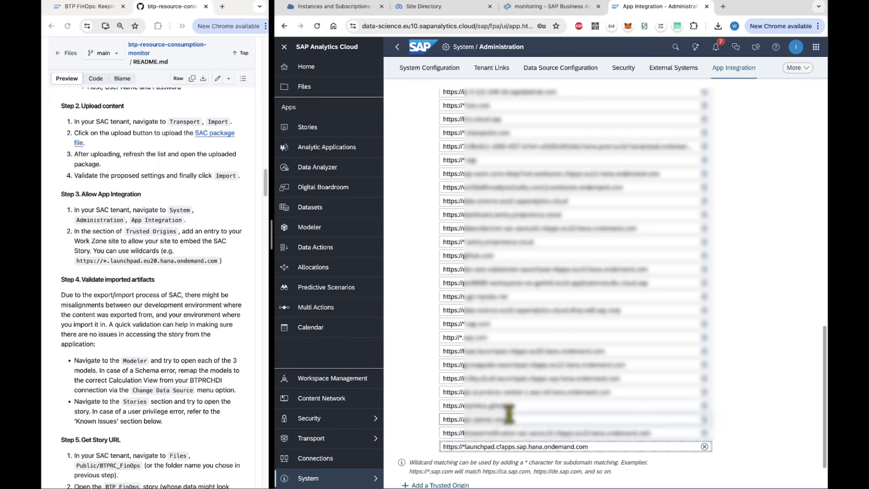
{"action": "type", "text": "."}
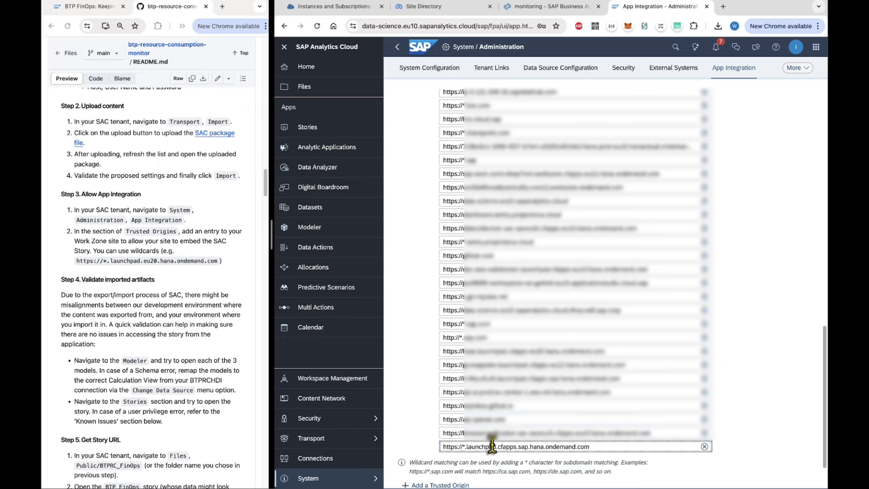
{"action": "left_click", "coordinate": [409, 443]}
{"action": "left_click", "coordinate": [685, 466]}
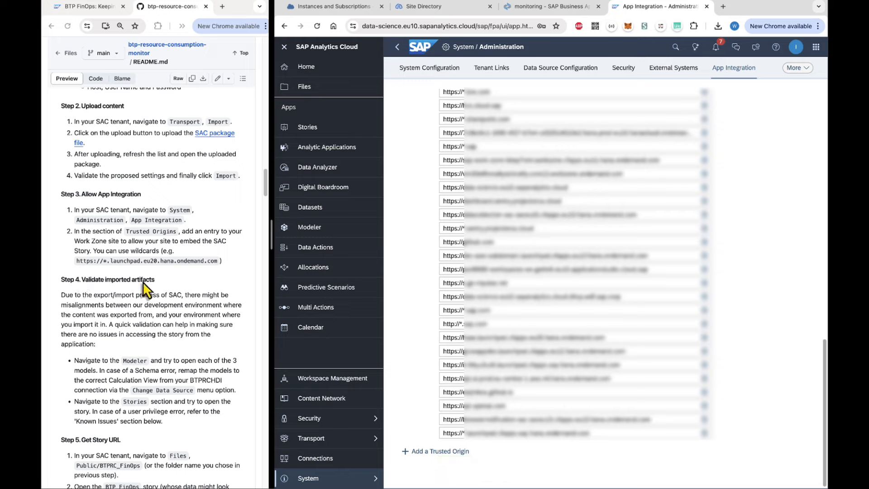
Open the Modeler to check the imported CreditConsumptions, CommercialMeasuresByTags and CostForYearByTags models.
{"action": "scroll", "coordinate": [140, 316], "scroll_direction": "down", "scroll_amount": 3}
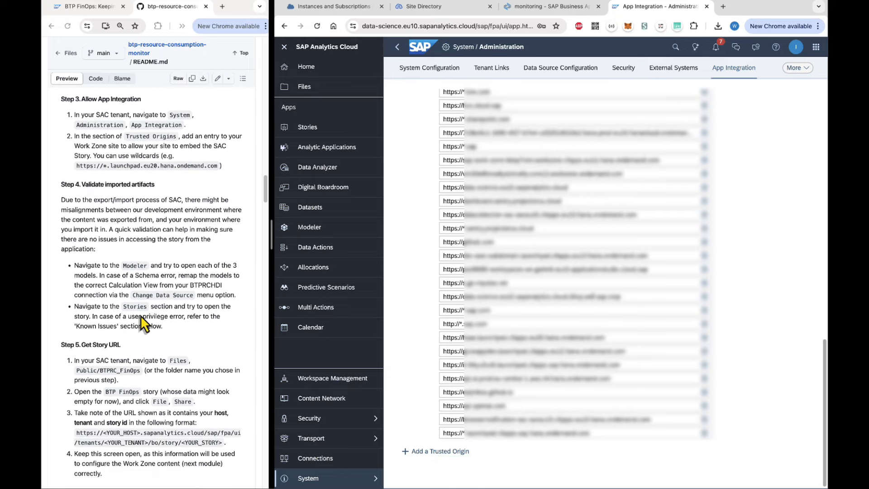
{"action": "scroll", "coordinate": [140, 315], "scroll_direction": "down", "scroll_amount": 2}
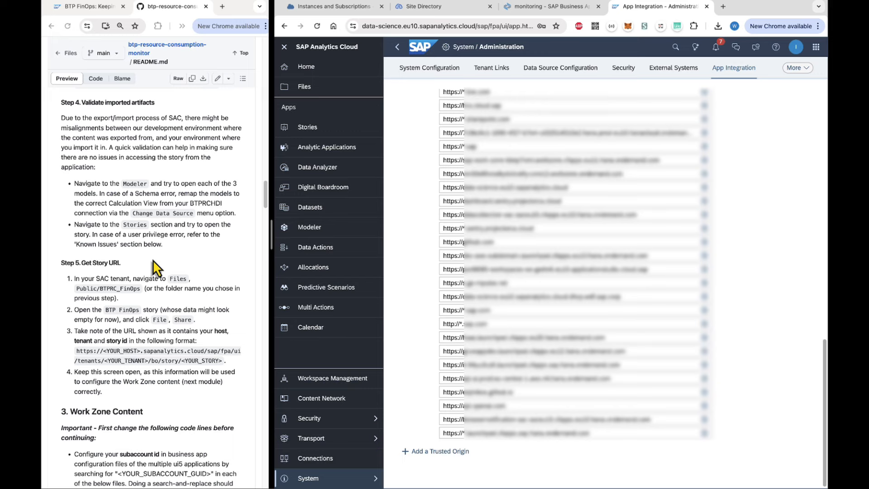
{"action": "left_click", "coordinate": [325, 230]}
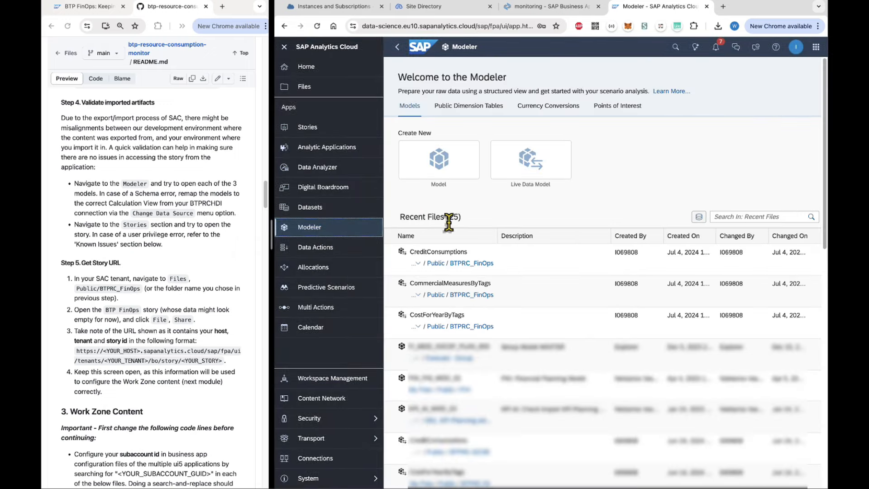
In BTPRC_FinOps, point CommercialMeasuresByTags at CV_CommercialMeasuresByTags on BTPRCHDI and save it.
{"action": "left_click", "coordinate": [479, 263]}
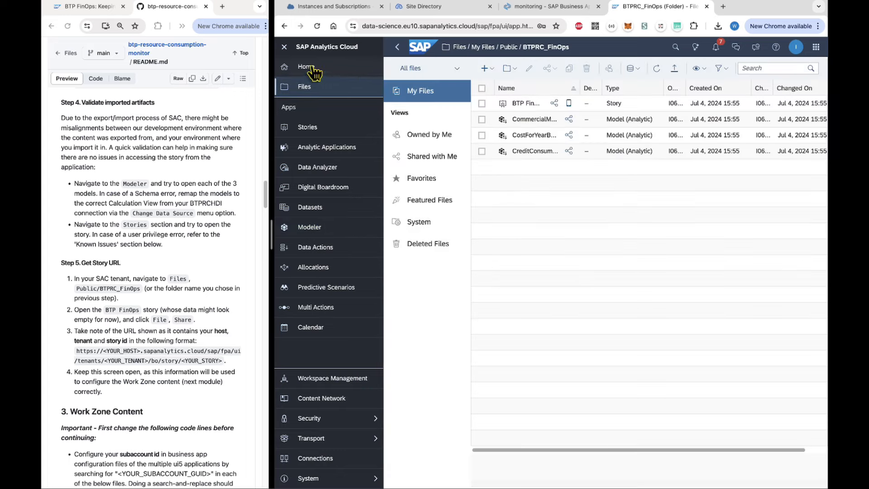
{"action": "left_click", "coordinate": [284, 47]}
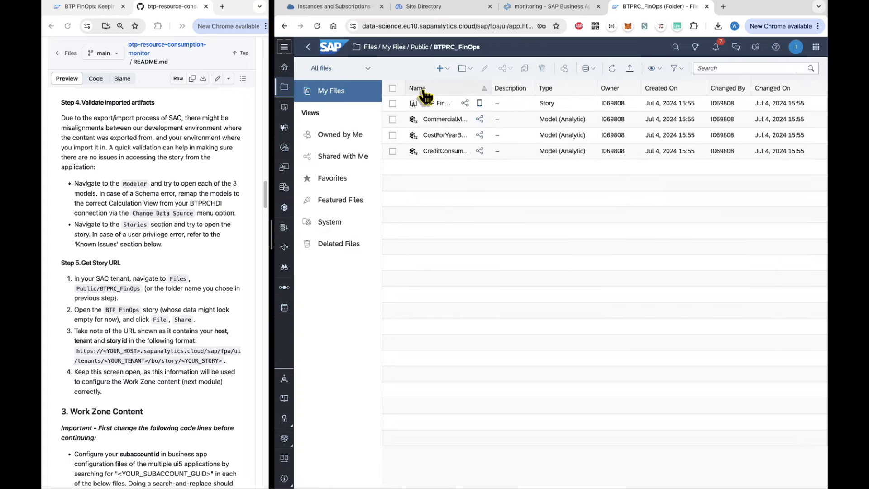
{"action": "left_click", "coordinate": [429, 120]}
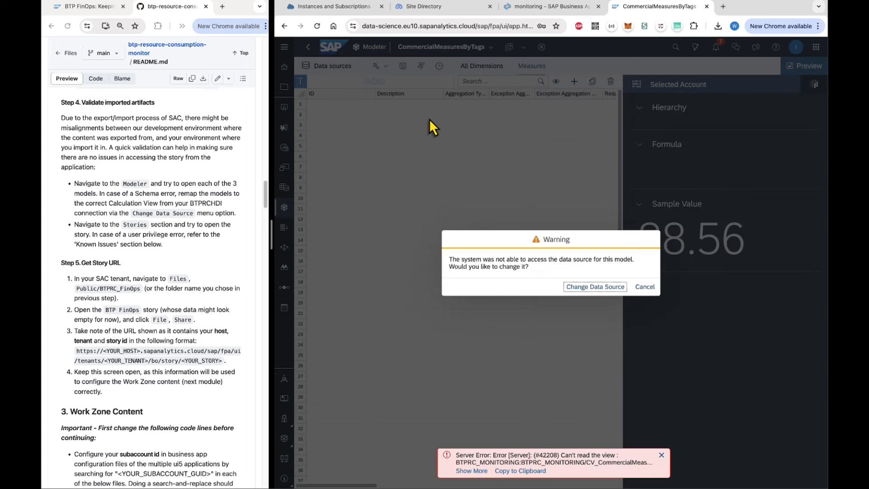
{"action": "left_click", "coordinate": [604, 289]}
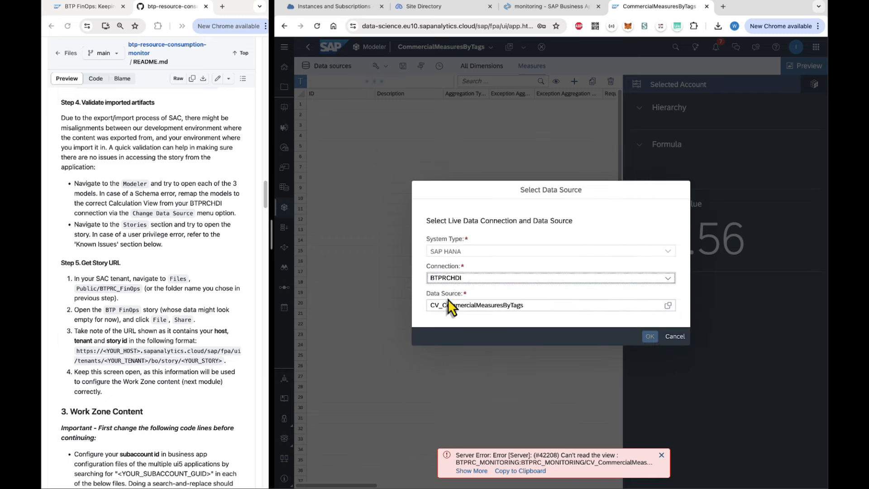
{"action": "left_click", "coordinate": [667, 306]}
{"action": "left_click", "coordinate": [531, 103]}
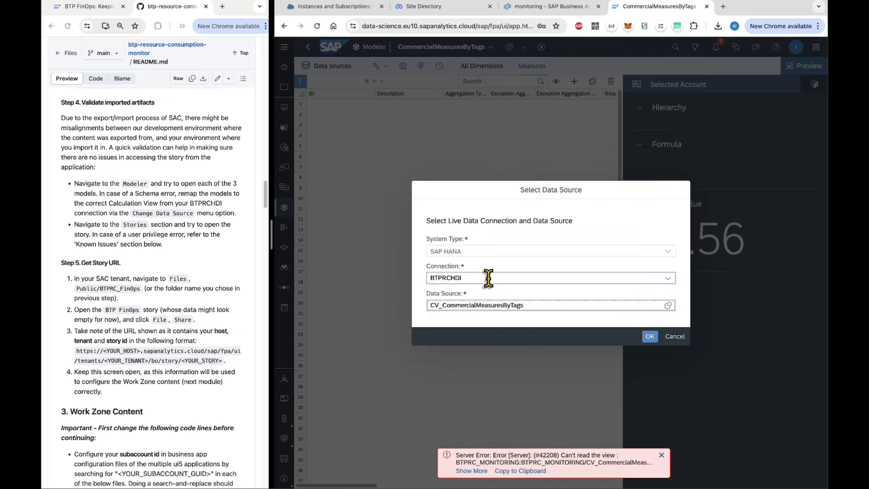
{"action": "left_click", "coordinate": [649, 338]}
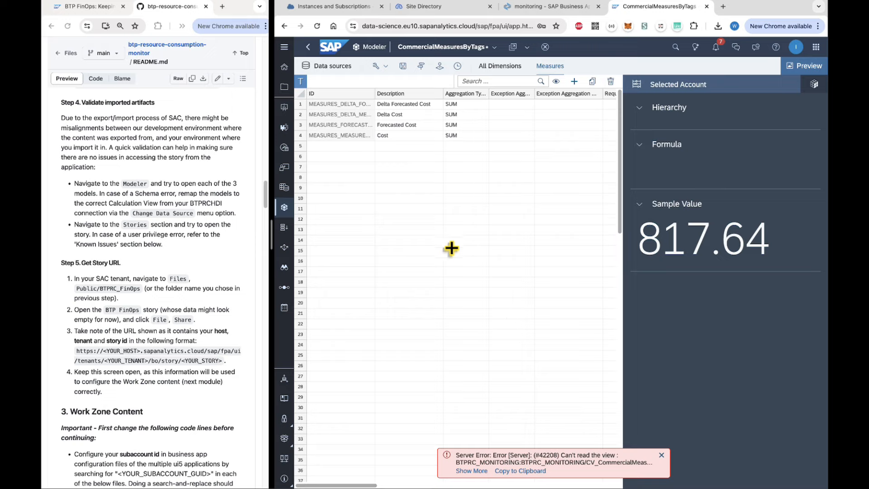
{"action": "left_click", "coordinate": [403, 66]}
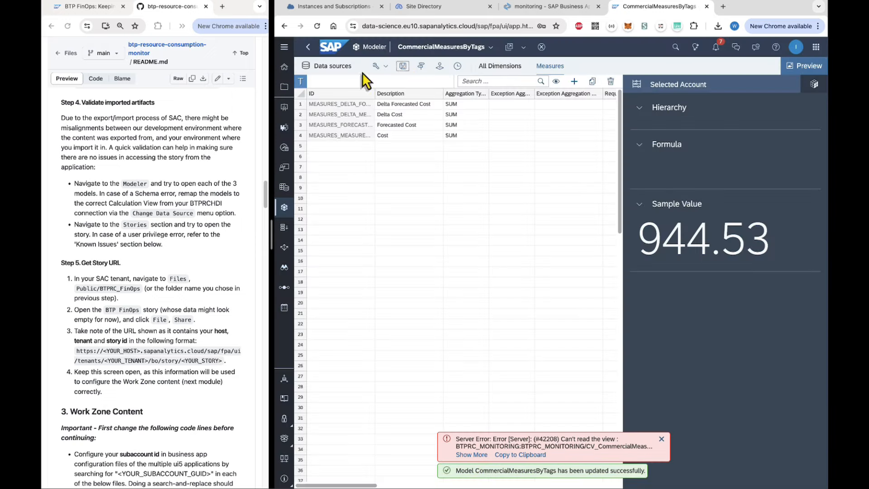
{"action": "left_click", "coordinate": [308, 48]}
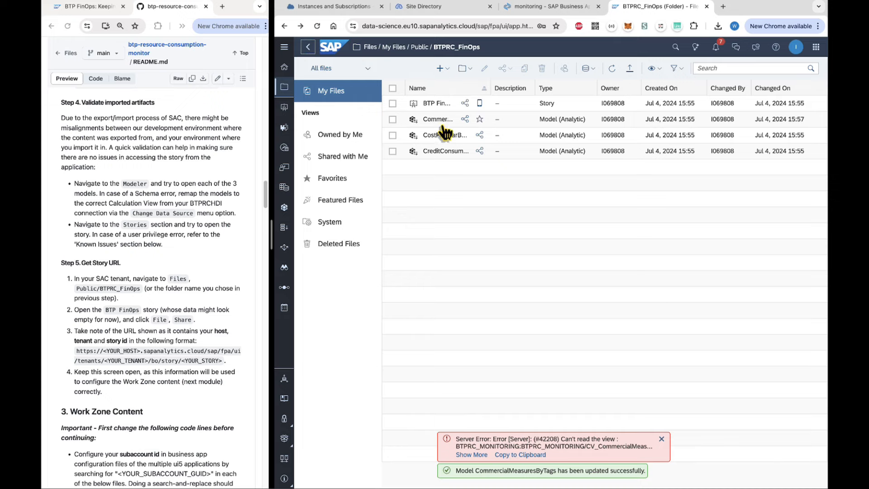
Remap CostForYearByTags to the CV_CostForYearByTags view and save it.
{"action": "left_click", "coordinate": [431, 135]}
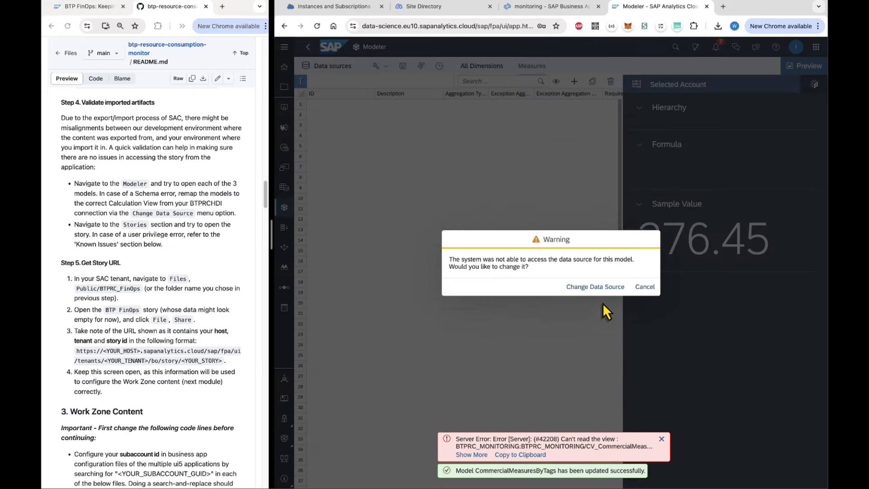
{"action": "left_click", "coordinate": [602, 289]}
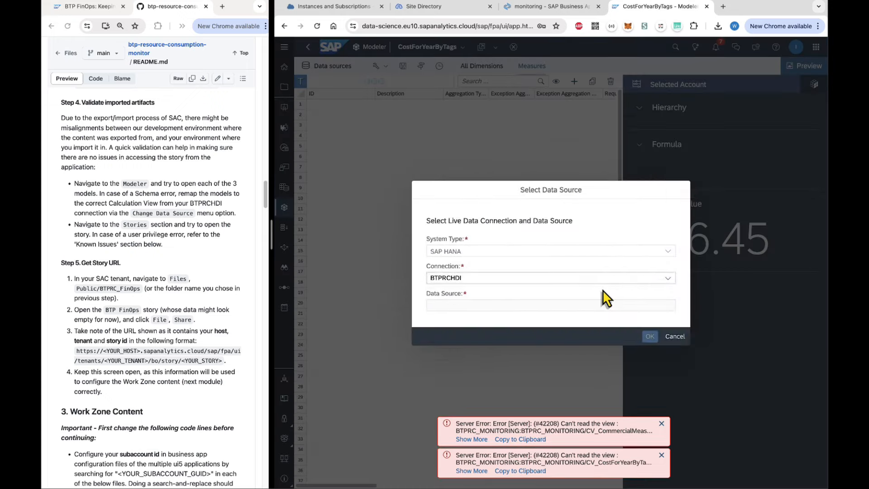
{"action": "left_click", "coordinate": [667, 305]}
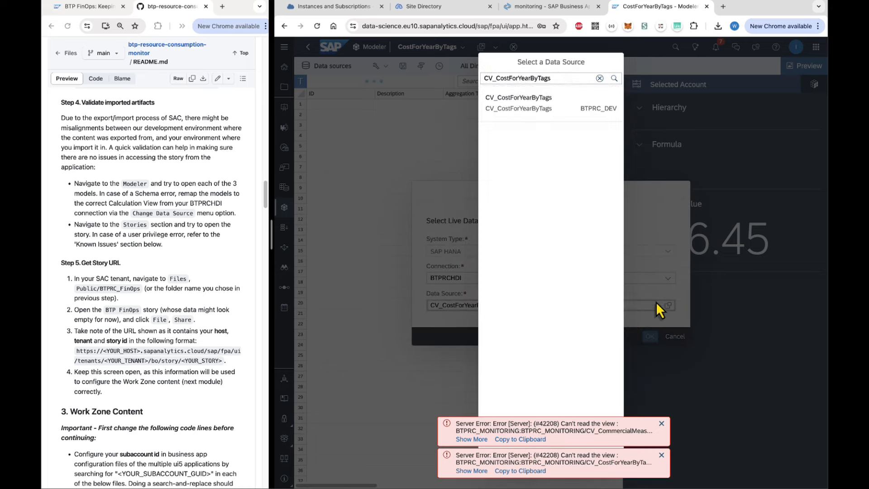
{"action": "left_click", "coordinate": [535, 113]}
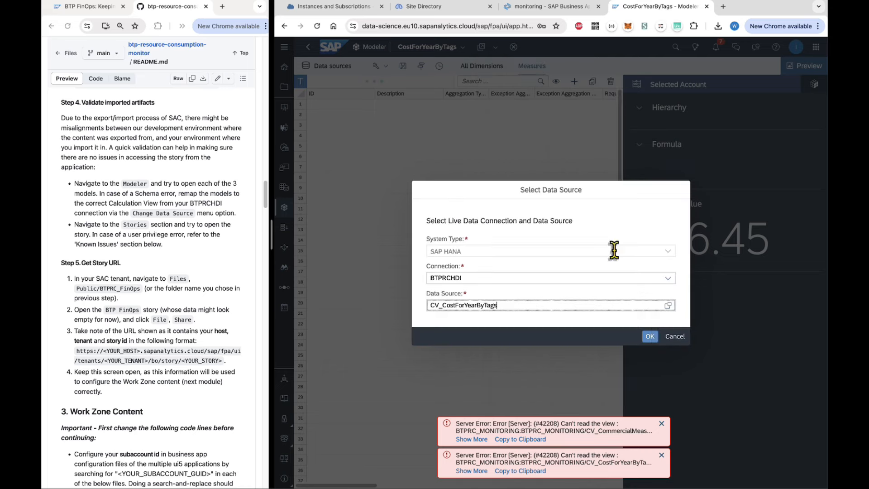
{"action": "left_click", "coordinate": [650, 336]}
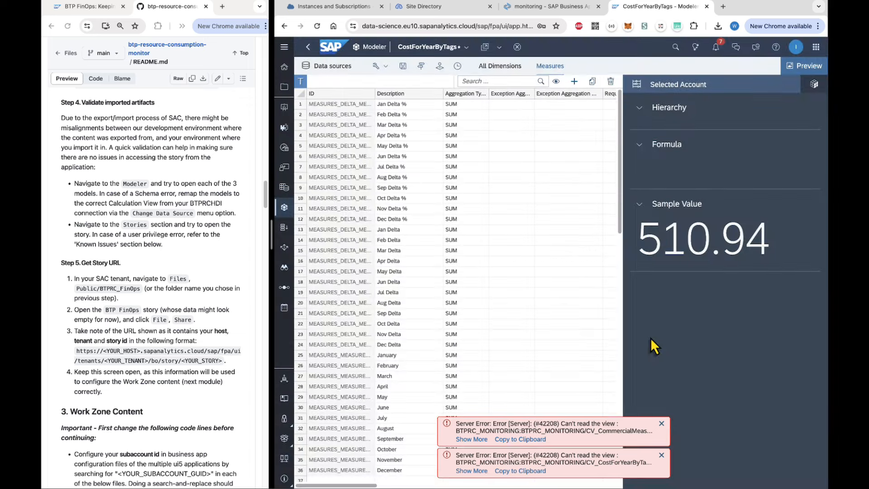
{"action": "left_click", "coordinate": [402, 65]}
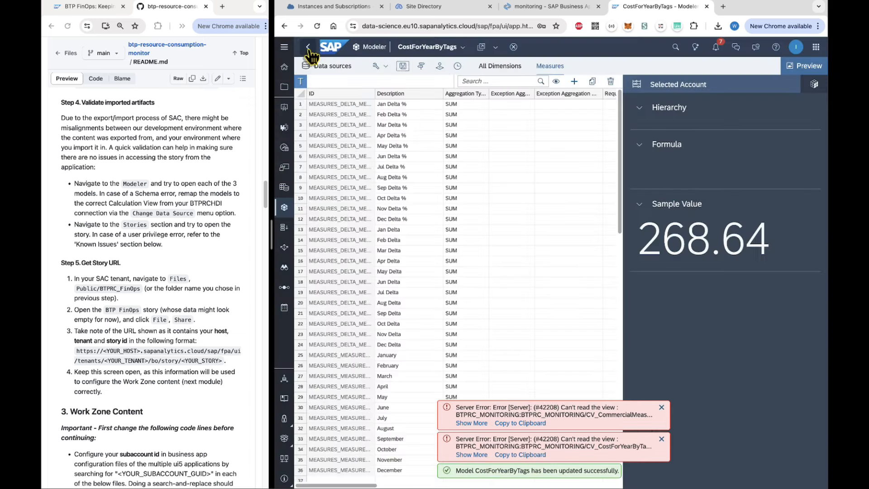
{"action": "left_click", "coordinate": [308, 48]}
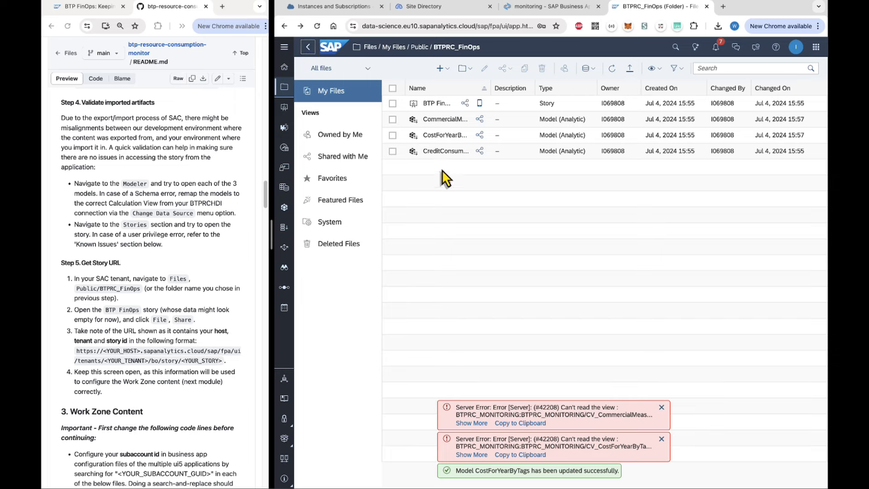
Remap CreditConsumptions to the CV_CreditConsumptions view and save it.
{"action": "left_click", "coordinate": [437, 154]}
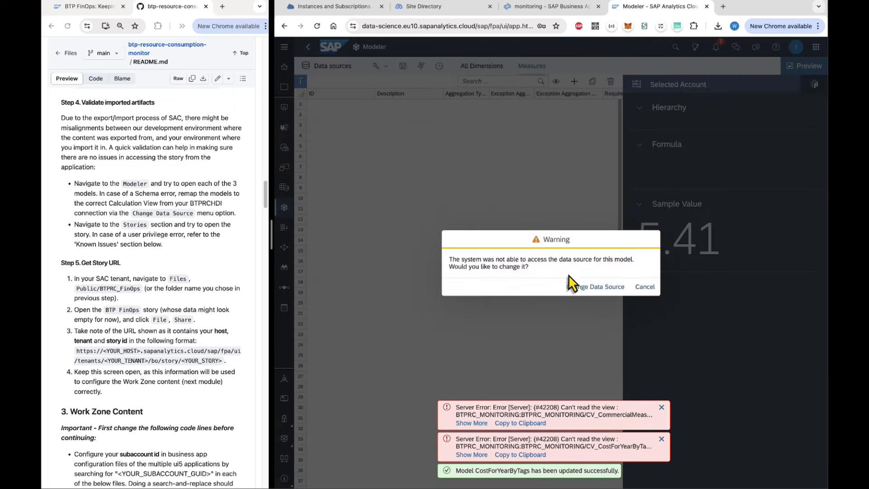
{"action": "left_click", "coordinate": [578, 286]}
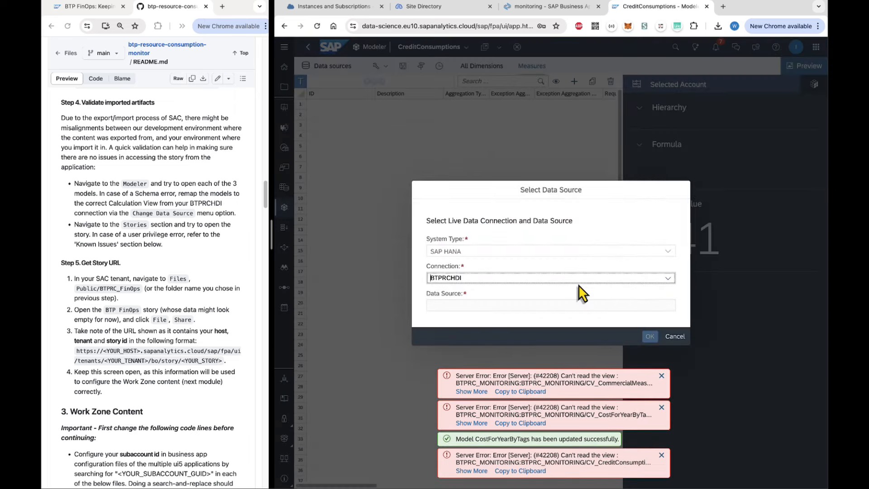
{"action": "left_click", "coordinate": [668, 305]}
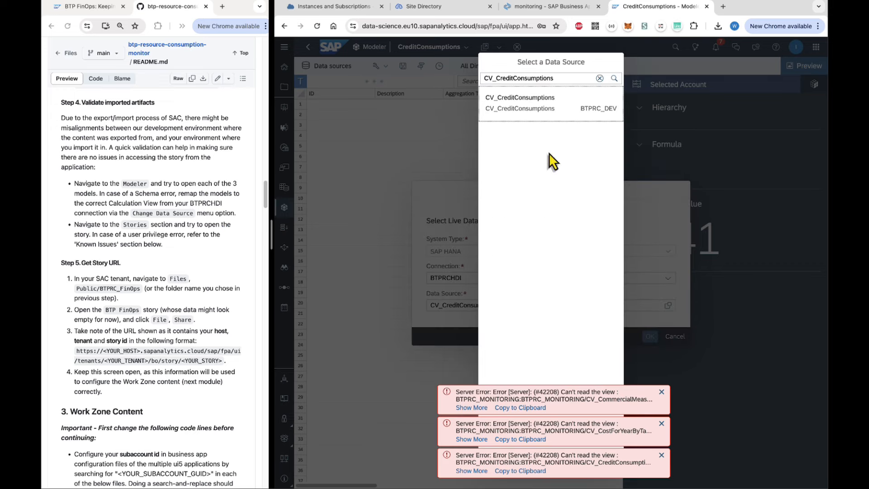
{"action": "left_click", "coordinate": [538, 110]}
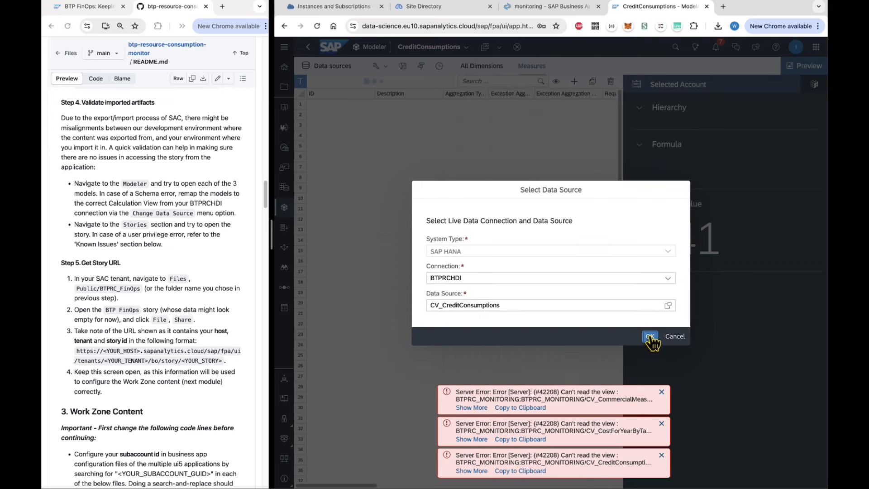
{"action": "left_click", "coordinate": [650, 336]}
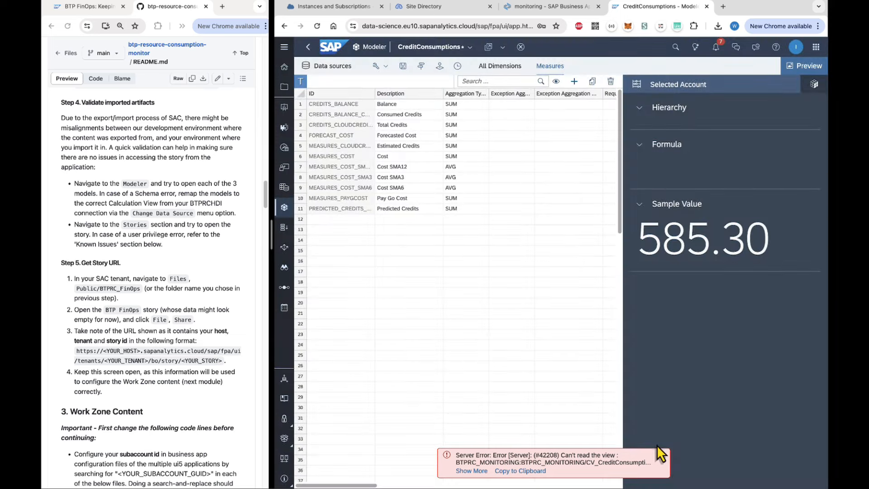
{"action": "left_click", "coordinate": [404, 67]}
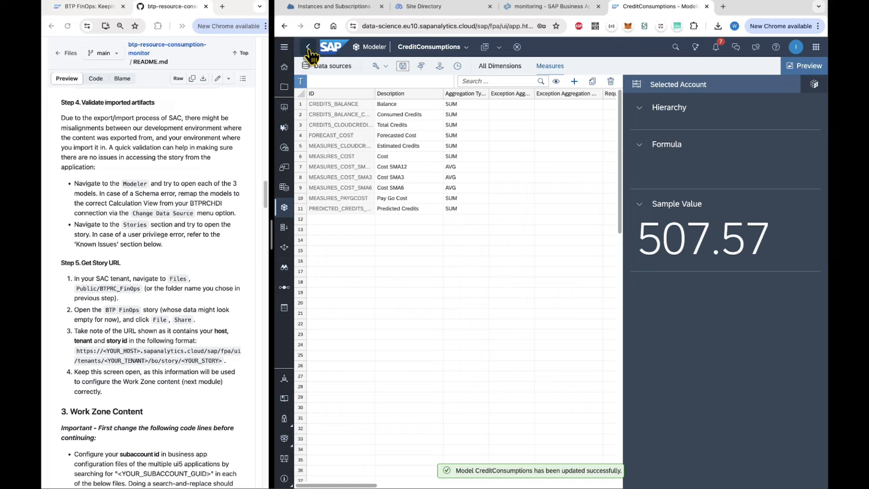
{"action": "left_click", "coordinate": [309, 47]}
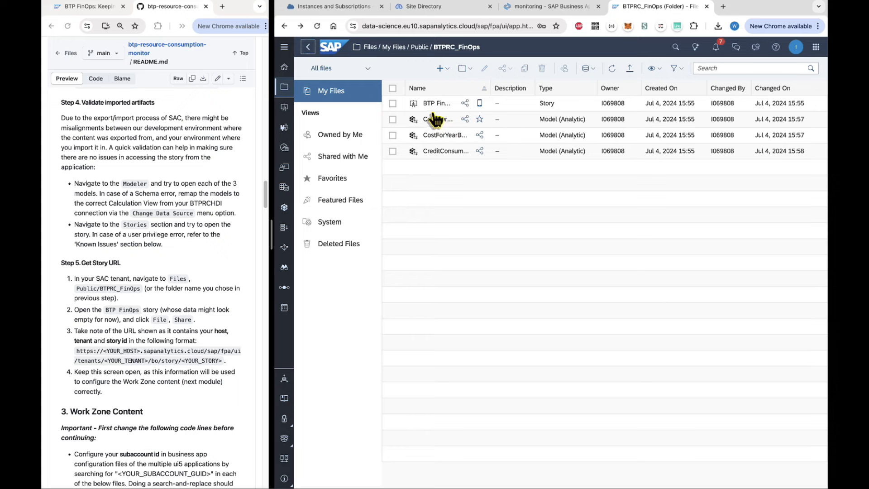
Open the BTP FinOps story and select its Default Link URL via File > Share.
{"action": "left_click", "coordinate": [424, 104]}
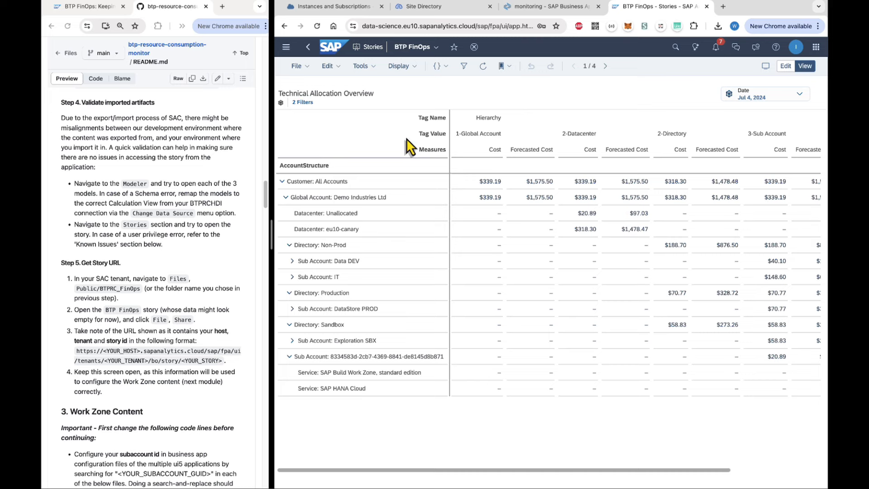
{"action": "left_click", "coordinate": [307, 68]}
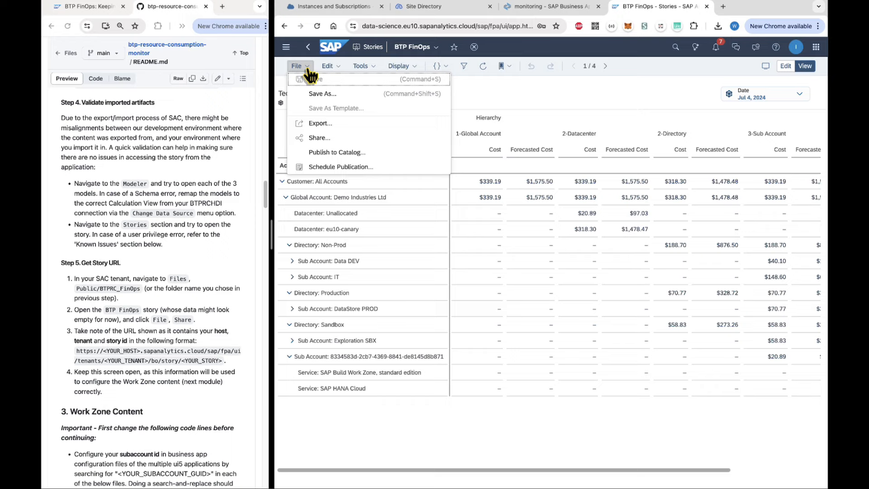
{"action": "left_click", "coordinate": [322, 138]}
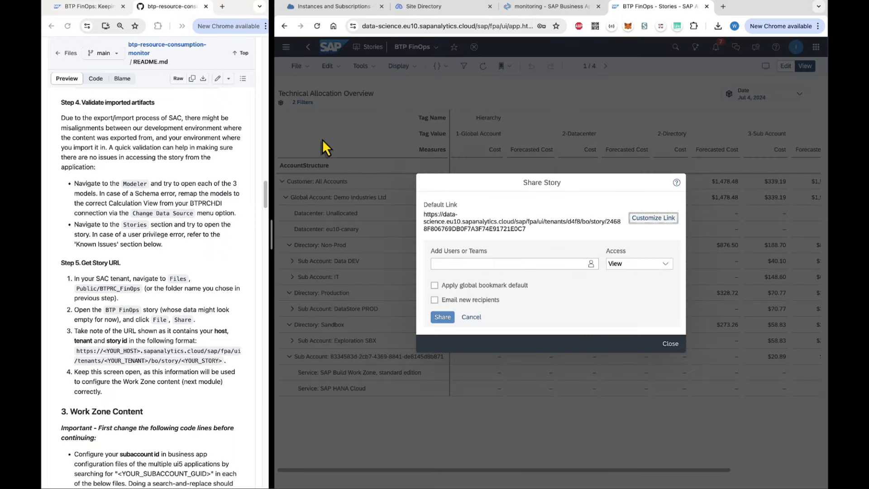
{"action": "left_click", "coordinate": [422, 198]}
{"action": "triple_click", "coordinate": [528, 212]}
{"action": "key", "text": "super+c"}
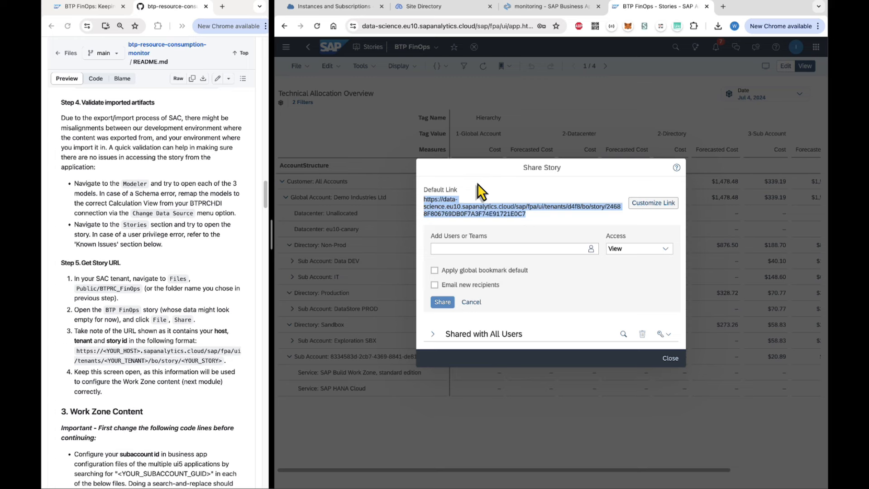
{"action": "left_click", "coordinate": [550, 11]}
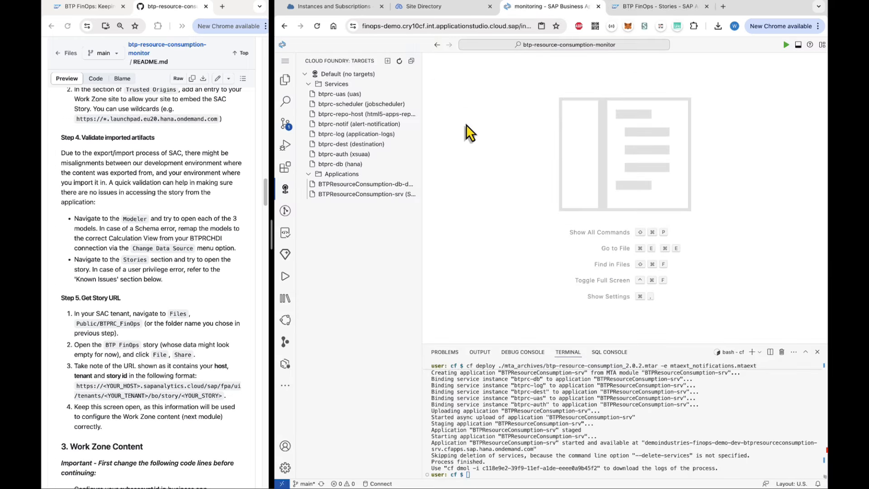
Create notepad.txt in the project root and paste the copied story URL into it.
{"action": "left_click", "coordinate": [285, 80]}
{"action": "right_click", "coordinate": [346, 395]}
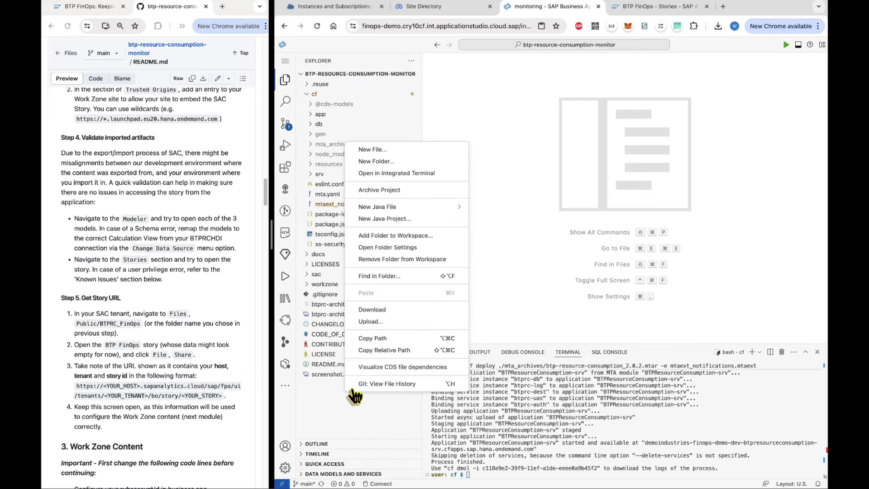
{"action": "left_click", "coordinate": [384, 150]}
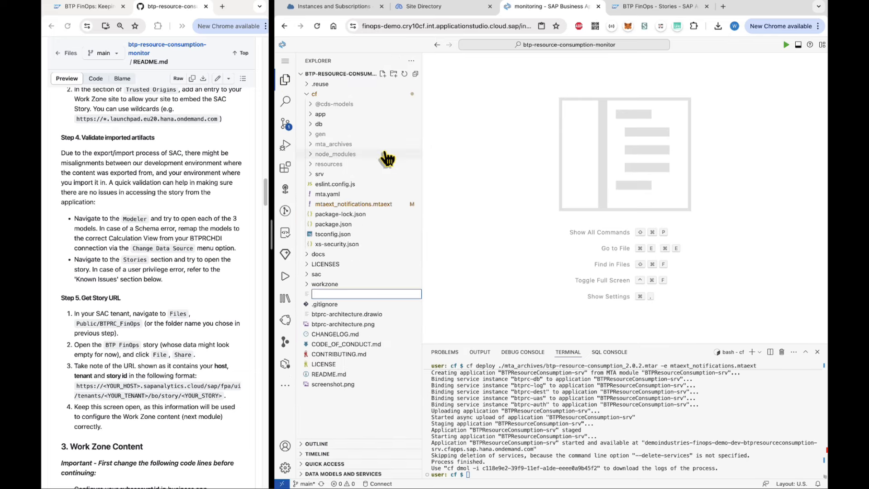
{"action": "type", "text": "notepad.txt"}
{"action": "key", "text": "Return"}
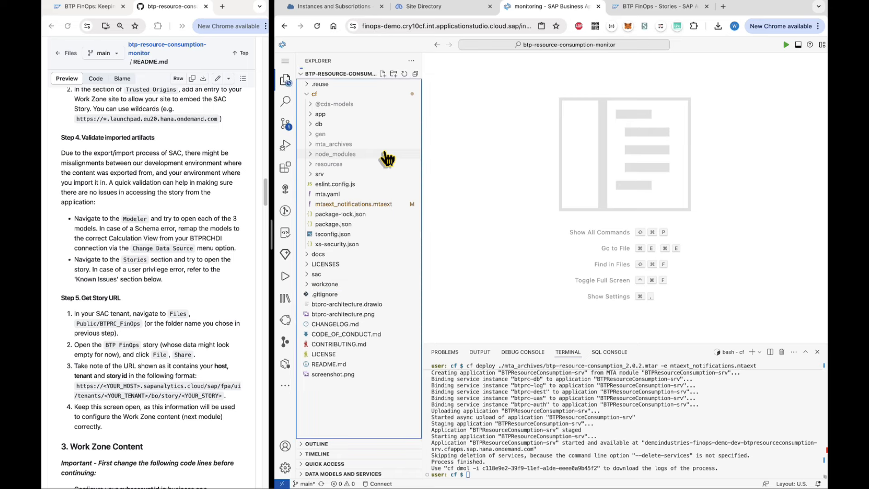
{"action": "key", "text": "super+v"}
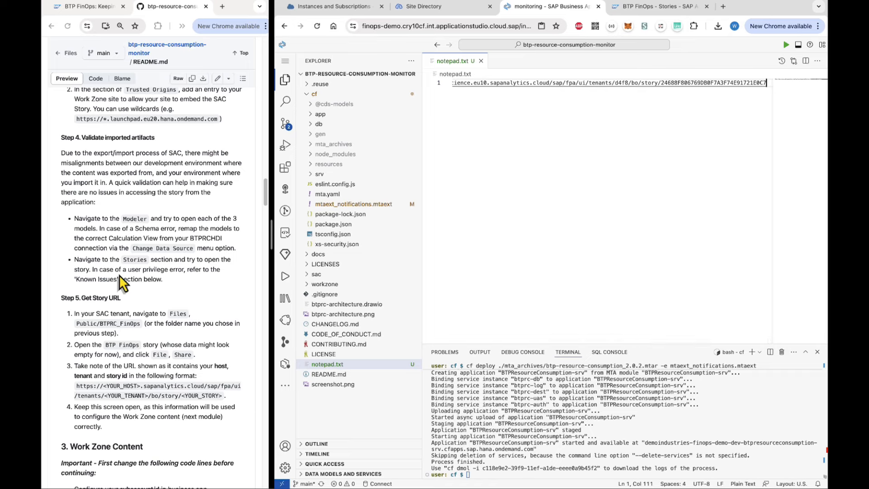
Scroll the README to '3. Work Zone Content' and copy the <YOUR_SUBACCOUNT_GUID> placeholder.
{"action": "scroll", "coordinate": [139, 323], "scroll_direction": "down", "scroll_amount": 2}
{"action": "scroll", "coordinate": [139, 324], "scroll_direction": "down", "scroll_amount": 3}
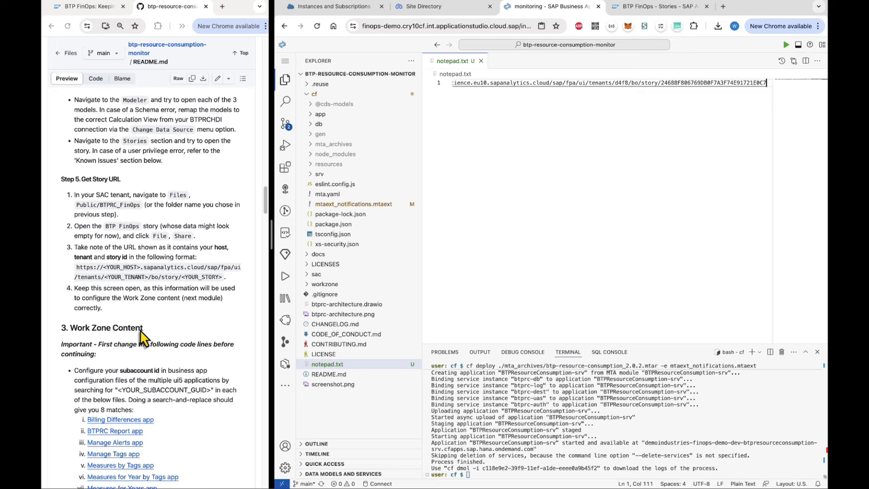
{"action": "scroll", "coordinate": [141, 335], "scroll_direction": "down", "scroll_amount": 4}
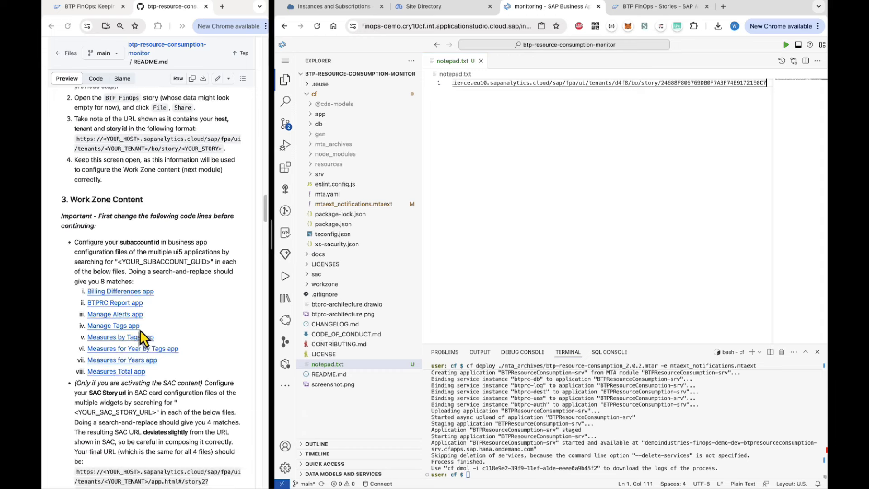
{"action": "scroll", "coordinate": [142, 337], "scroll_direction": "down", "scroll_amount": 5}
{"action": "scroll", "coordinate": [144, 337], "scroll_direction": "down", "scroll_amount": 1}
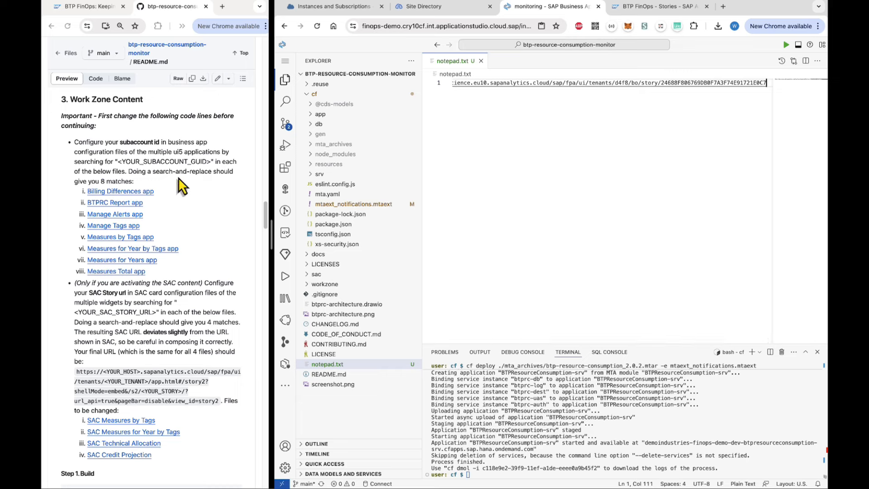
{"action": "left_click", "coordinate": [118, 164]}
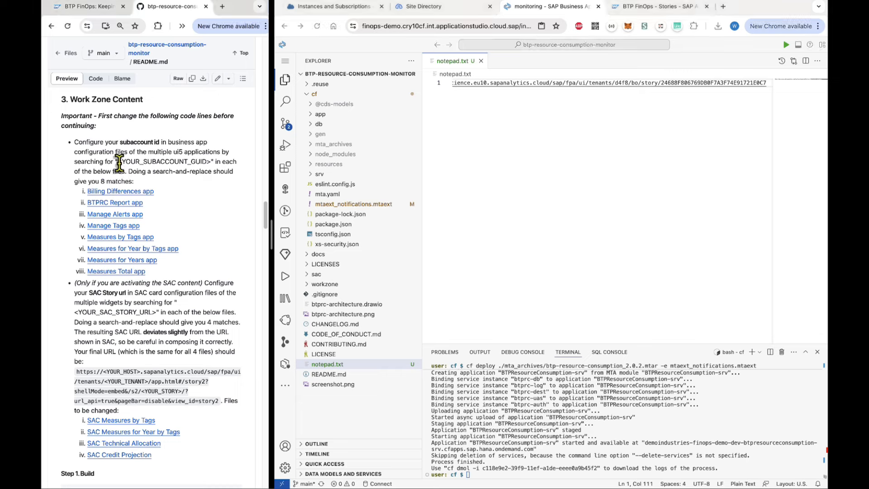
{"action": "left_click_drag", "start_coordinate": [117, 161], "coordinate": [213, 162]}
{"action": "key", "text": "super+c"}
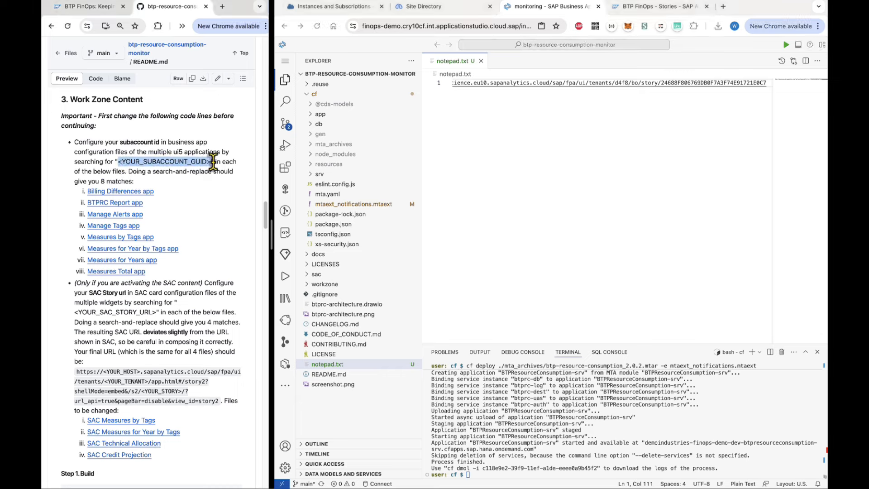
{"action": "left_click", "coordinate": [630, 178]}
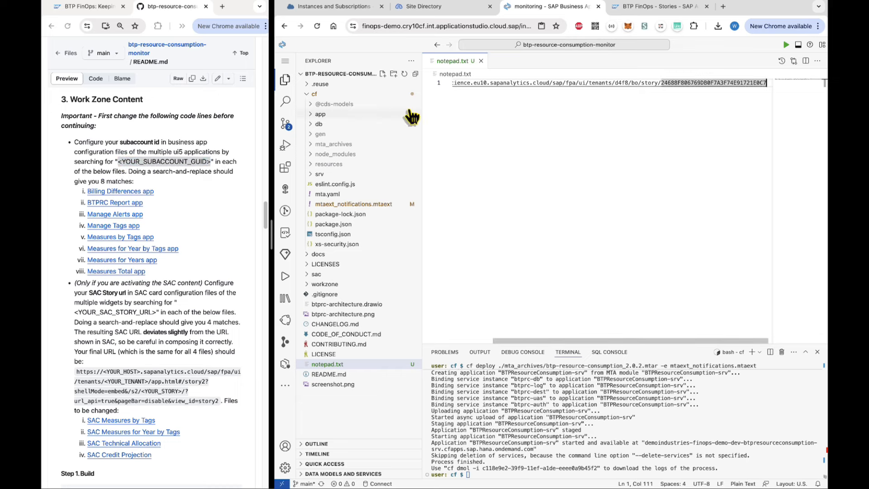
Search the project for <YOUR_SUBACCOUNT_GUID>, finding 9 files, then switch to BTP Cockpit.
{"action": "left_click", "coordinate": [285, 102]}
{"action": "key", "text": "super+v"}
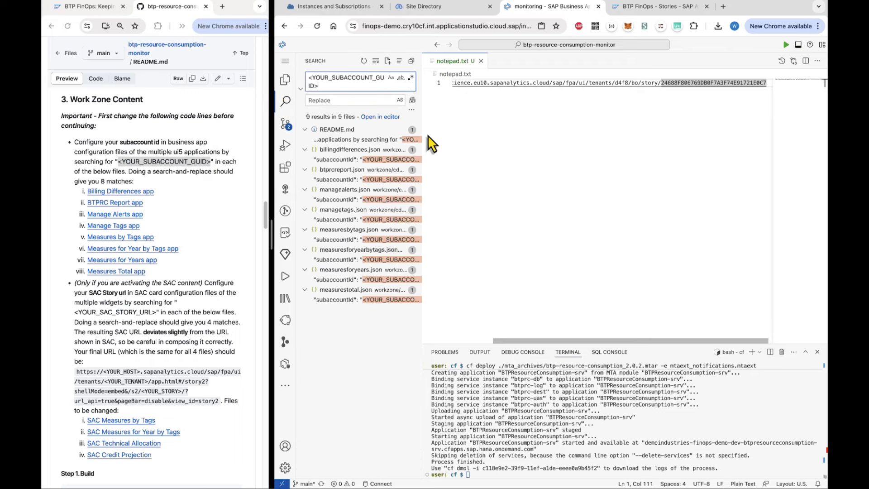
{"action": "left_click_drag", "start_coordinate": [423, 132], "coordinate": [453, 134]}
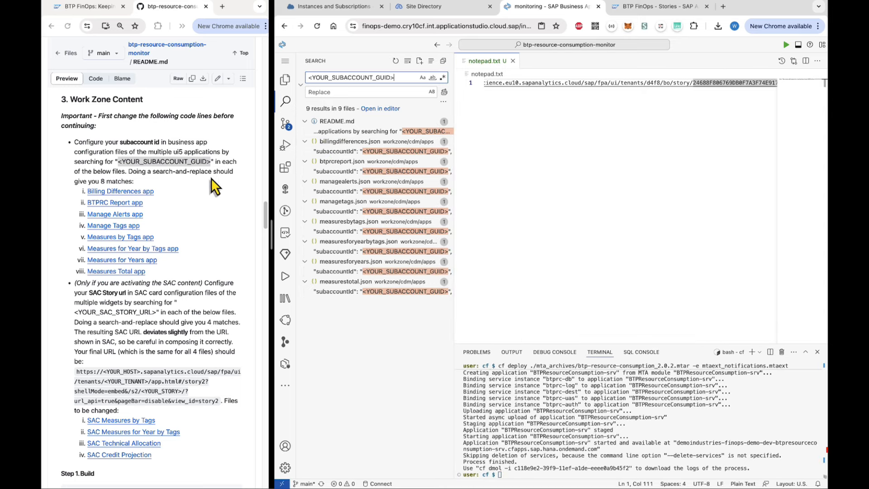
{"action": "left_click", "coordinate": [359, 11]}
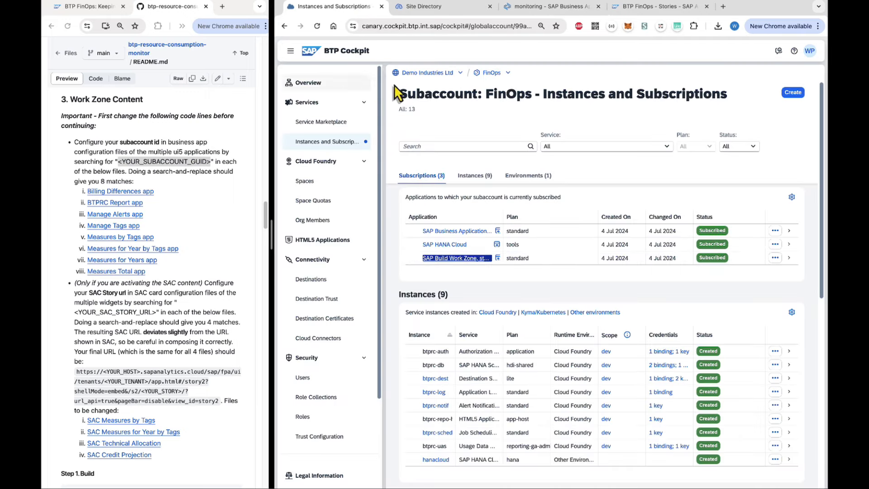
Copy the Subaccount ID from the FinOps subaccount Overview and return to the search results.
{"action": "left_click", "coordinate": [318, 84]}
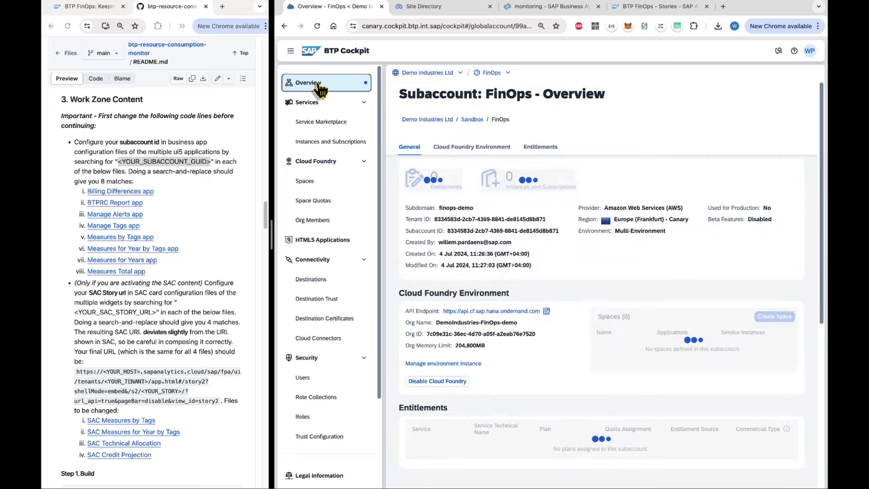
{"action": "left_click_drag", "start_coordinate": [447, 231], "coordinate": [556, 231]}
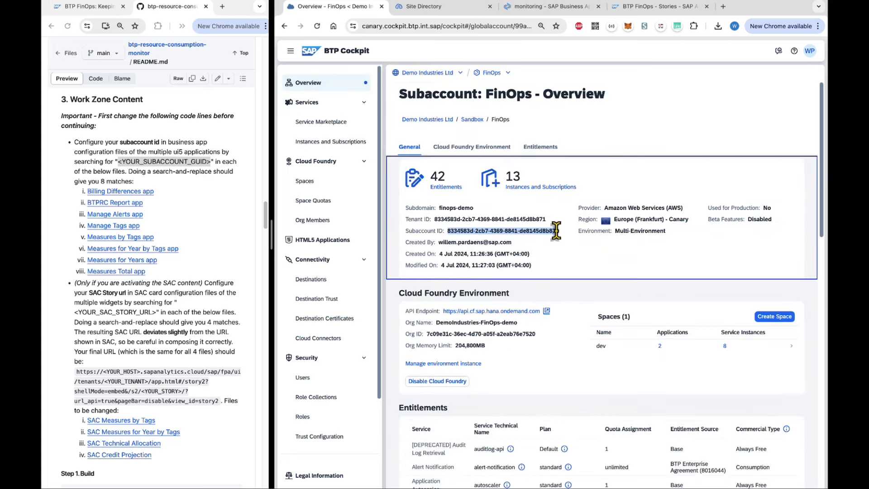
{"action": "right_click", "coordinate": [556, 232]}
{"action": "left_click", "coordinate": [567, 252]}
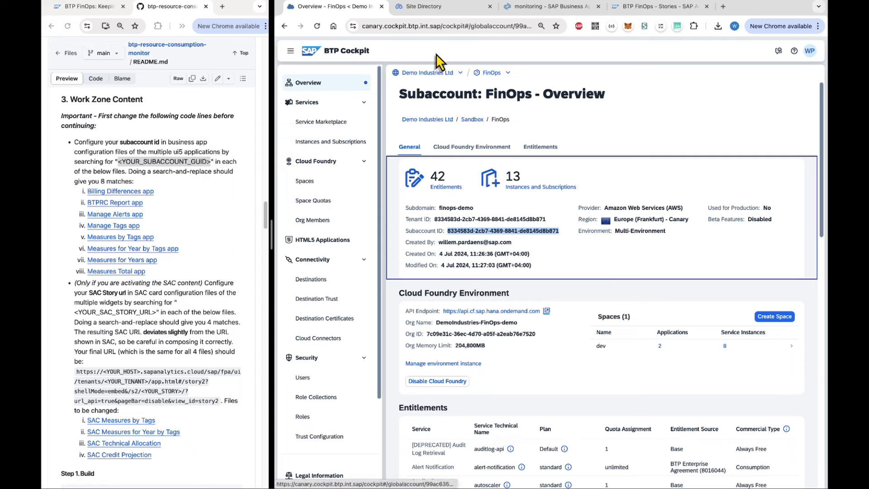
{"action": "left_click", "coordinate": [537, 14]}
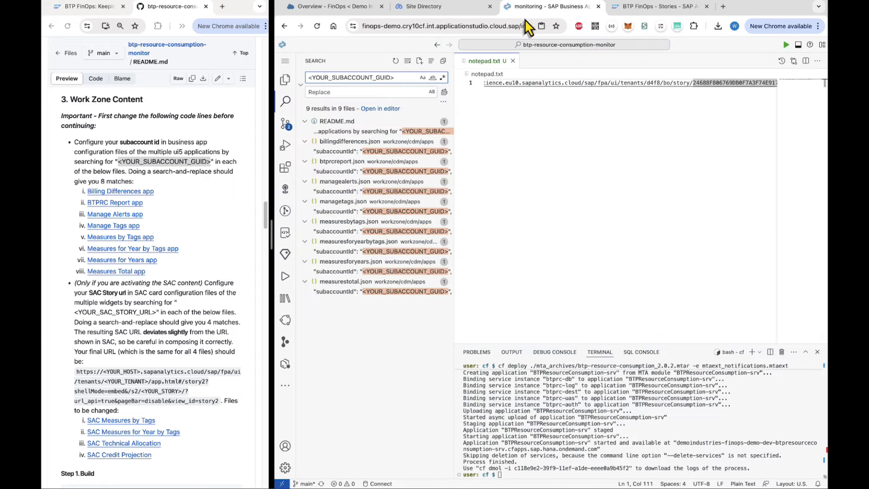
Replace <YOUR_SUBACCOUNT_GUID> with the pasted subaccount ID in 8 files, excluding the README.md match.
{"action": "left_click", "coordinate": [339, 92]}
{"action": "key", "text": "ctrl+v"}
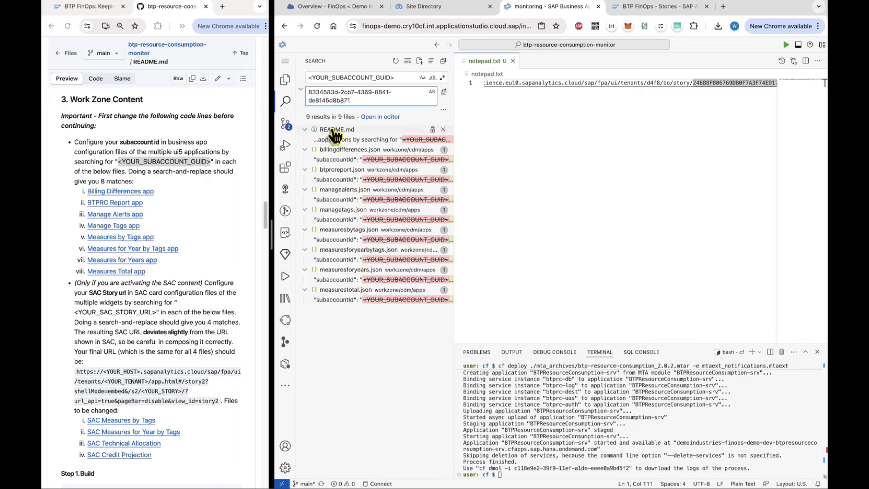
{"action": "left_click", "coordinate": [443, 130]}
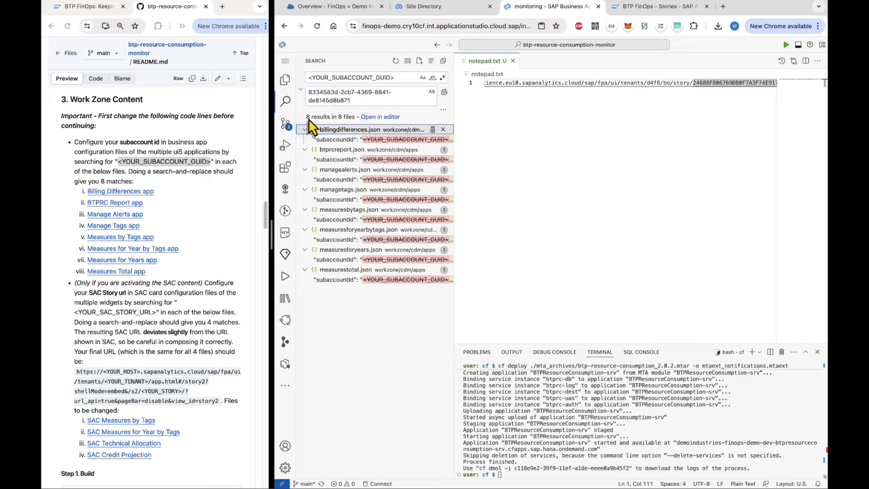
{"action": "left_click", "coordinate": [445, 92]}
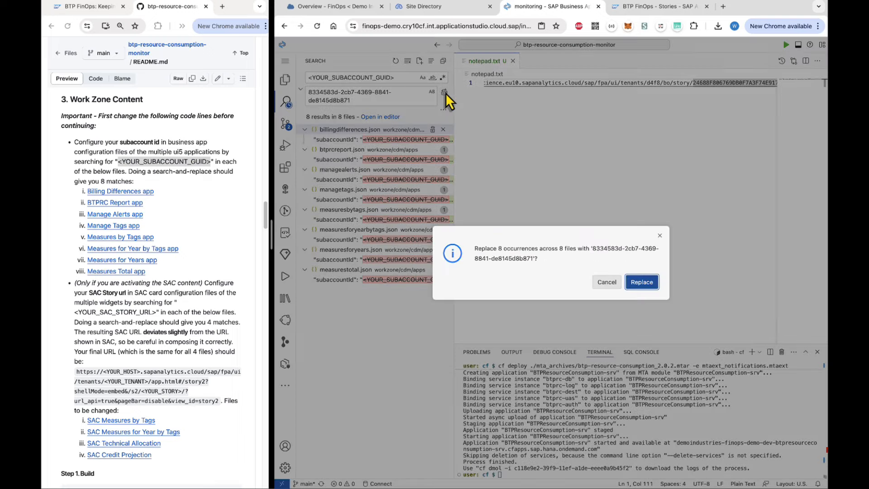
{"action": "left_click", "coordinate": [652, 286]}
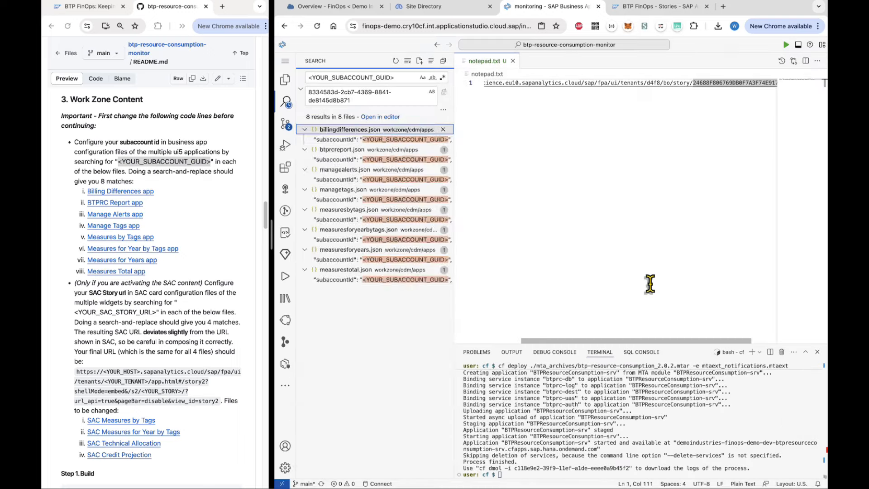
{"action": "left_click", "coordinate": [125, 156]}
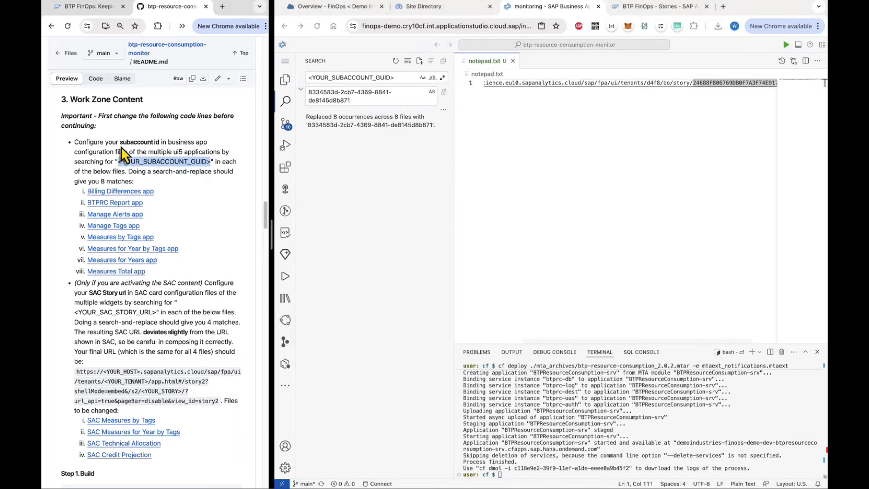
{"action": "left_click_drag", "start_coordinate": [100, 142], "coordinate": [131, 142]}
Copy the SAC story URL template from the README onto line 4 of notepad.txt.
{"action": "left_click_drag", "start_coordinate": [89, 293], "coordinate": [184, 303]}
{"action": "scroll", "coordinate": [183, 303], "scroll_direction": "down", "scroll_amount": 5}
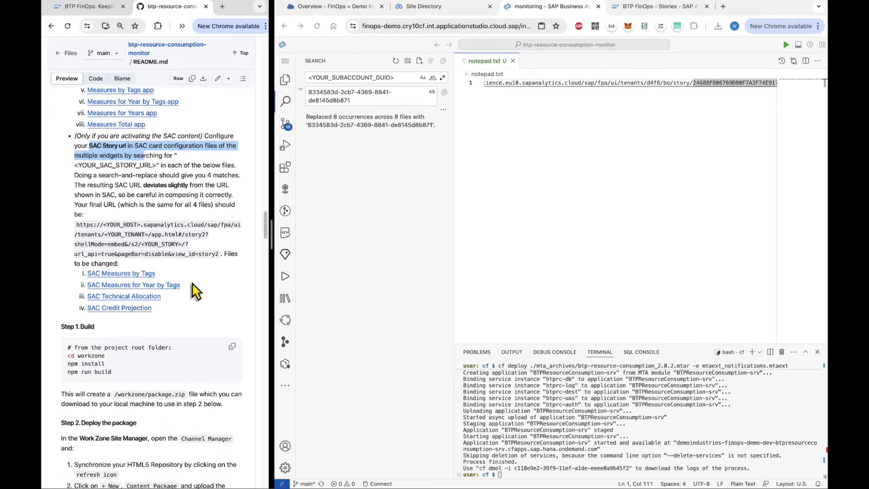
{"action": "left_click", "coordinate": [200, 272]}
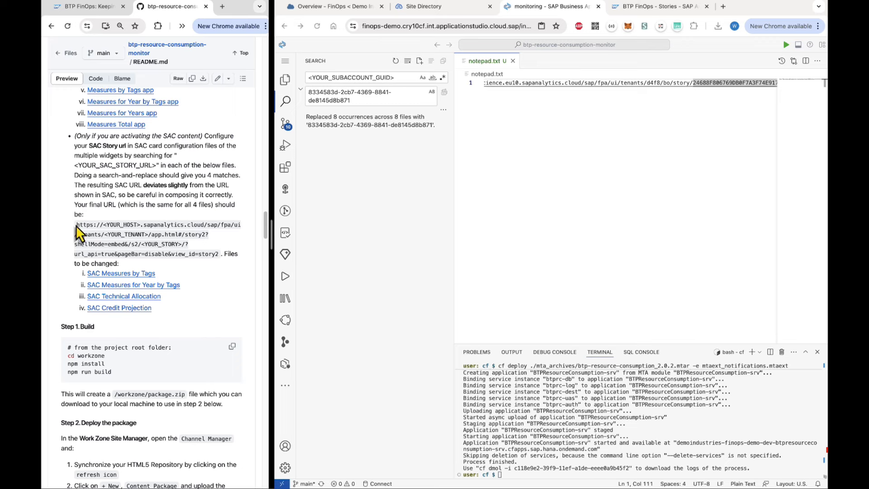
{"action": "left_click_drag", "start_coordinate": [75, 225], "coordinate": [216, 253]}
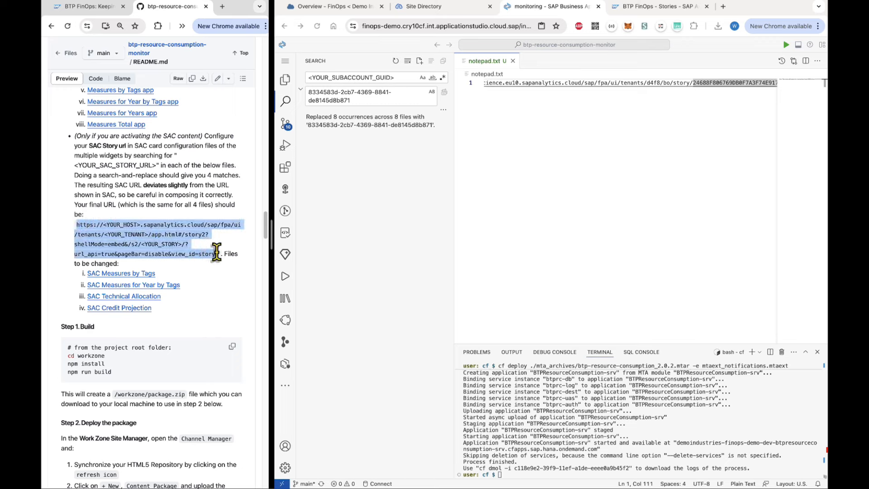
{"action": "right_click", "coordinate": [202, 253]}
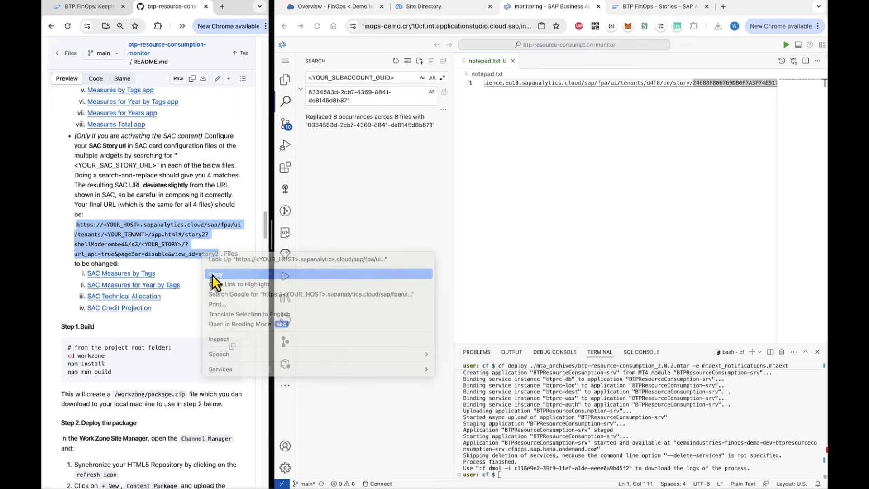
{"action": "left_click", "coordinate": [215, 275]}
{"action": "left_click", "coordinate": [672, 159]}
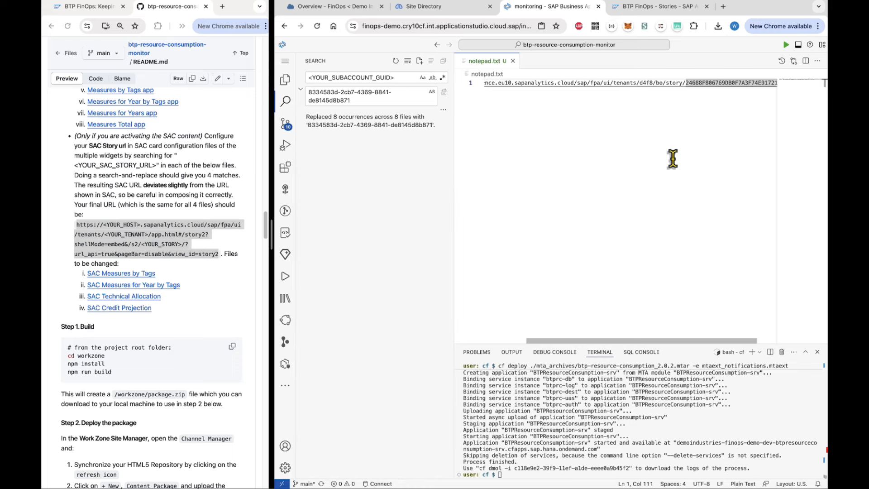
{"action": "key", "text": "Return"}
{"action": "key", "text": "Return"}
{"action": "key", "text": "Return"}
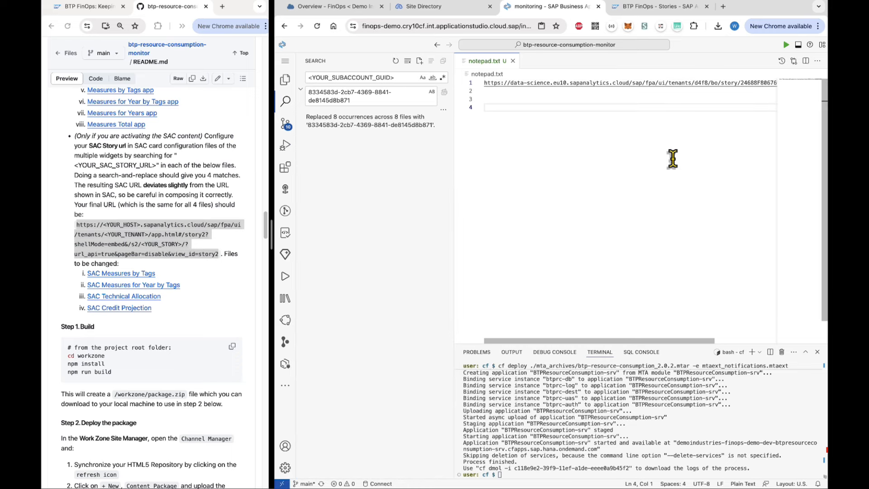
{"action": "key", "text": "super+v"}
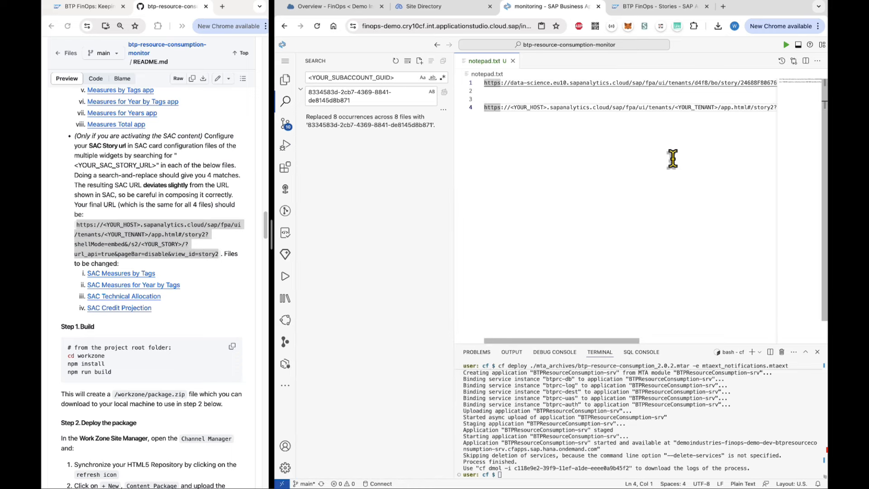
Replace the template's <YOUR_HOST> with data-science.eu10.sapanalytics.cloud.
{"action": "left_click", "coordinate": [286, 102]}
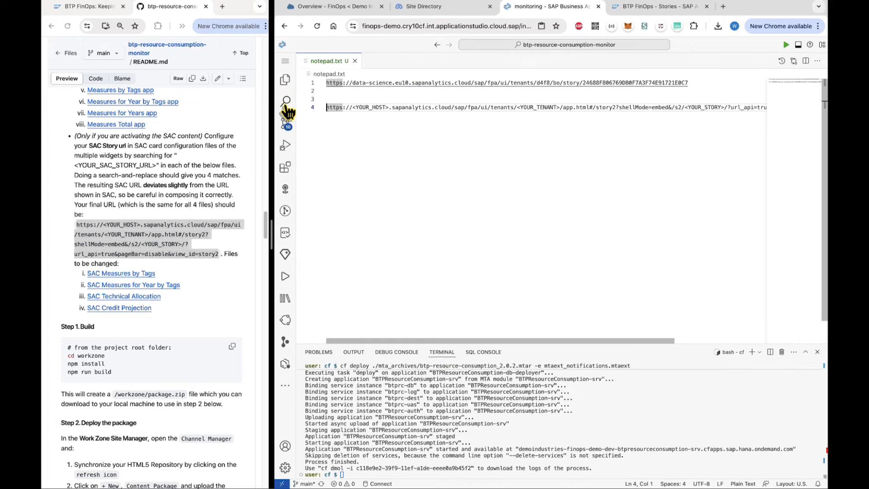
{"action": "left_click", "coordinate": [429, 159]}
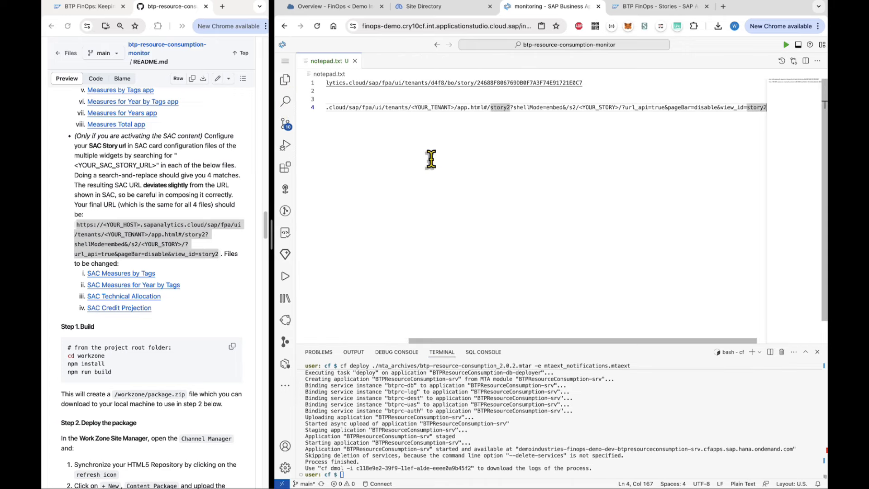
{"action": "scroll", "coordinate": [450, 149], "scroll_direction": "left", "scroll_amount": 5}
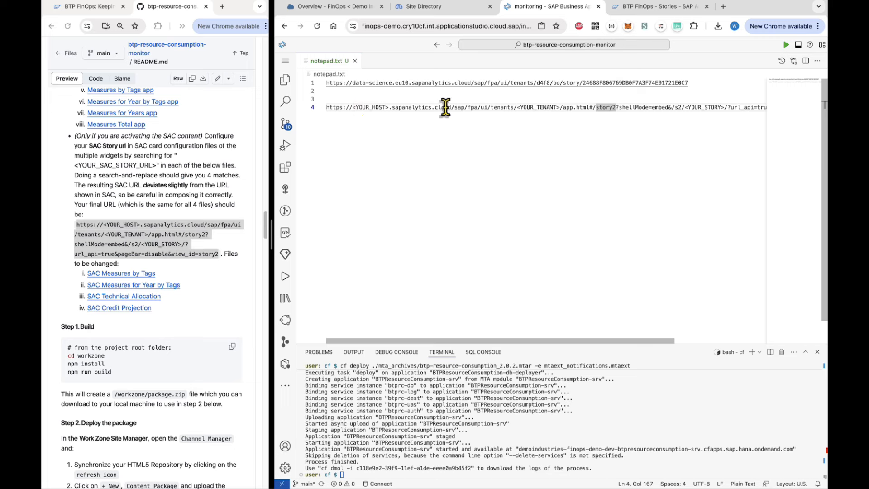
{"action": "left_click_drag", "start_coordinate": [352, 83], "coordinate": [468, 82]}
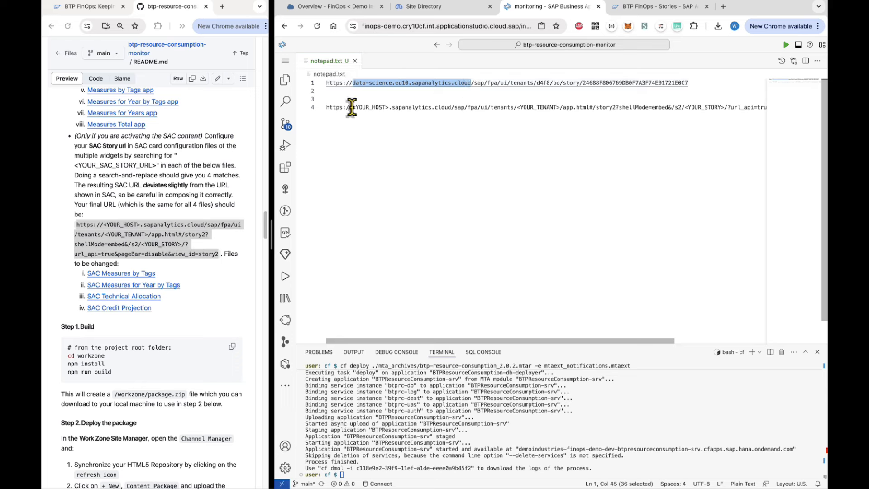
{"action": "left_click_drag", "start_coordinate": [352, 108], "coordinate": [449, 107]}
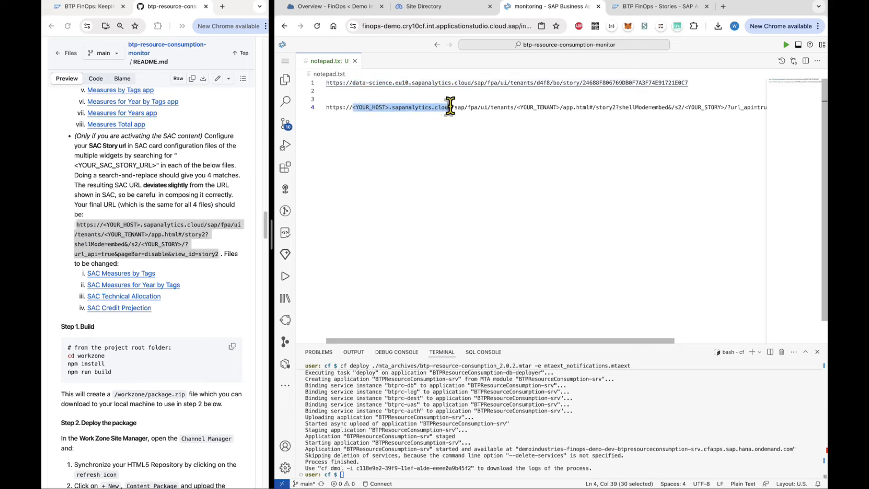
{"action": "key", "text": "super+v"}
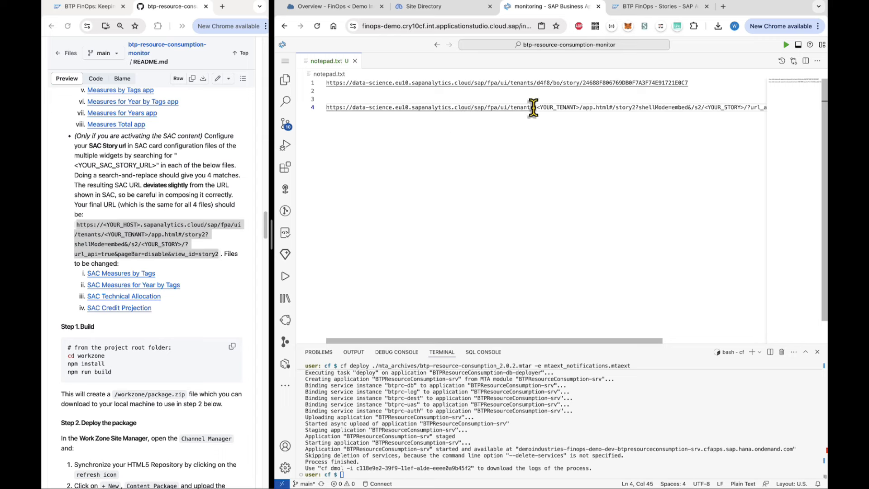
Replace the template's <YOUR_TENANT> placeholder with tenant d4f8 from the original URL.
{"action": "left_click_drag", "start_coordinate": [537, 107], "coordinate": [574, 107]}
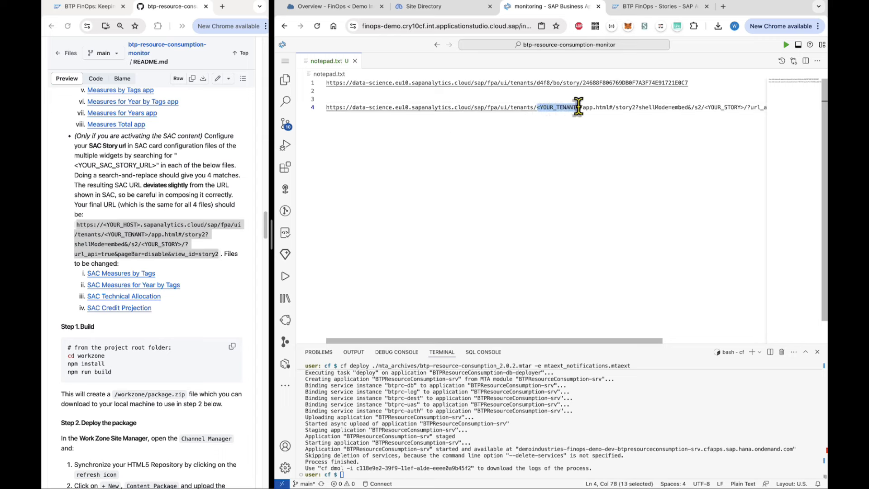
{"action": "left_click_drag", "start_coordinate": [537, 82], "coordinate": [548, 83]}
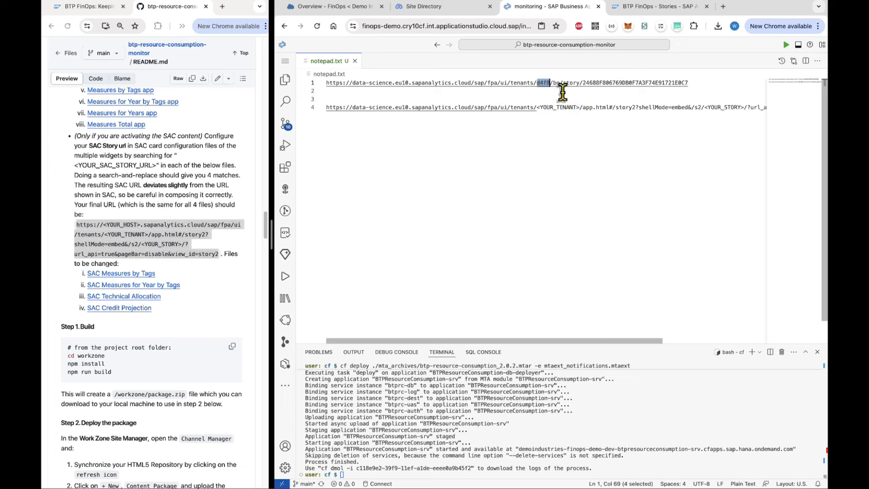
{"action": "left_click_drag", "start_coordinate": [537, 107], "coordinate": [577, 108]}
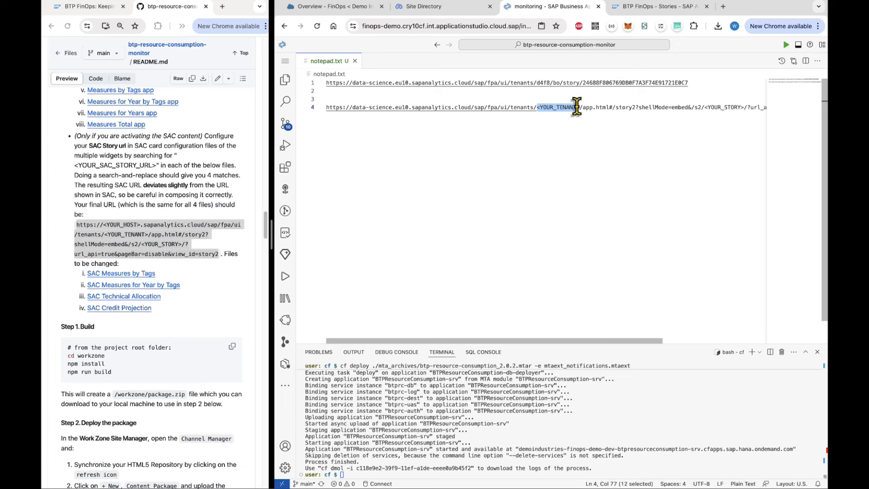
{"action": "key", "text": "ctrl+v"}
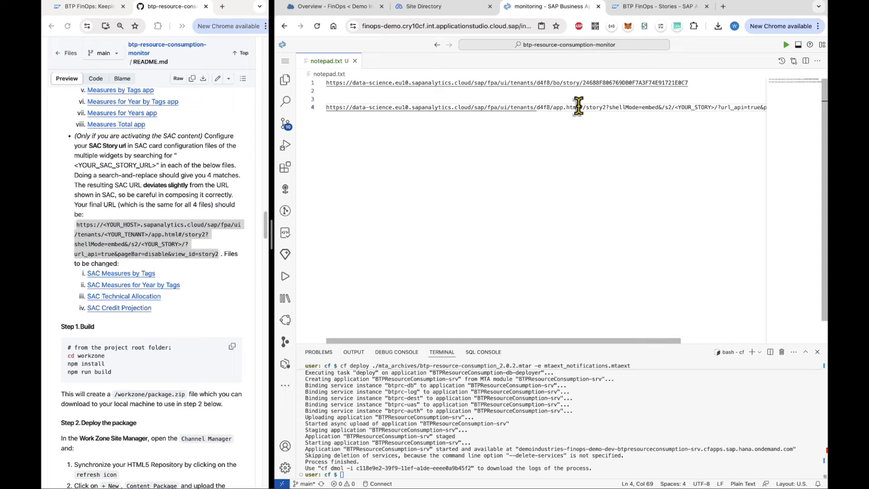
Replace the template's <YOUR_STORY> placeholder with the story ID from line 1.
{"action": "scroll", "coordinate": [589, 108], "scroll_direction": "right", "scroll_amount": 5}
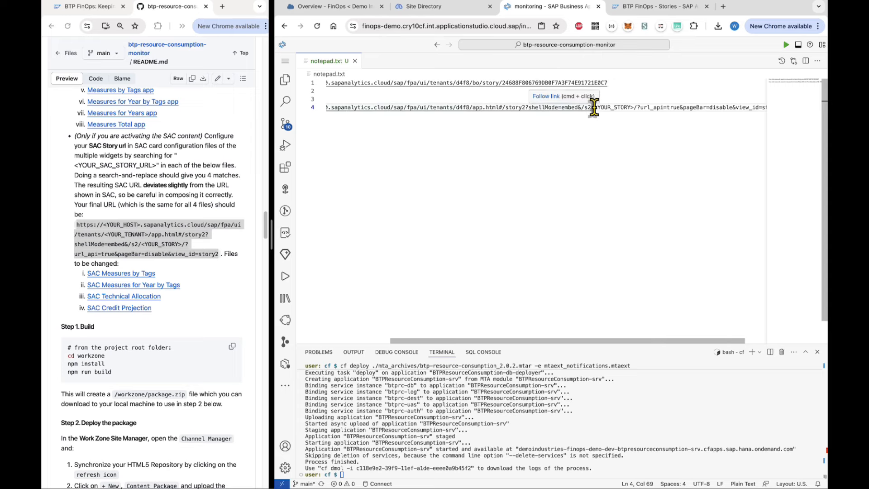
{"action": "left_click_drag", "start_coordinate": [594, 107], "coordinate": [632, 107]}
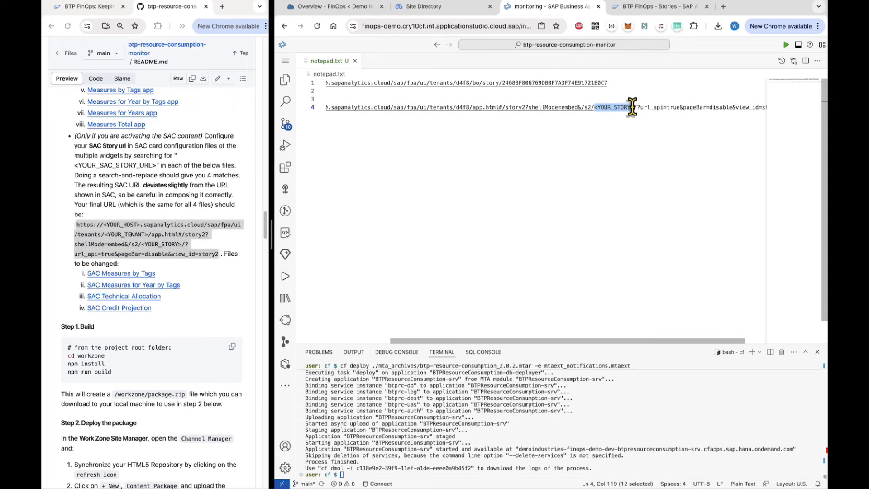
{"action": "left_click_drag", "start_coordinate": [501, 83], "coordinate": [634, 82]}
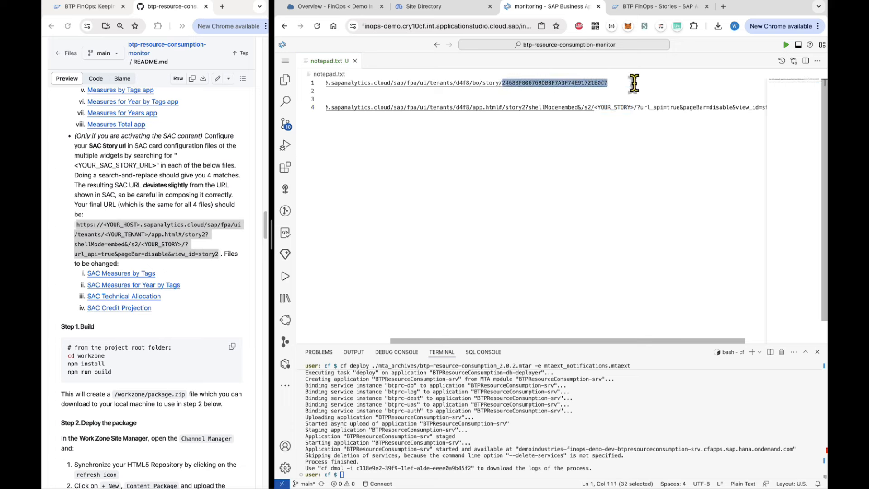
{"action": "left_click_drag", "start_coordinate": [594, 107], "coordinate": [631, 108]}
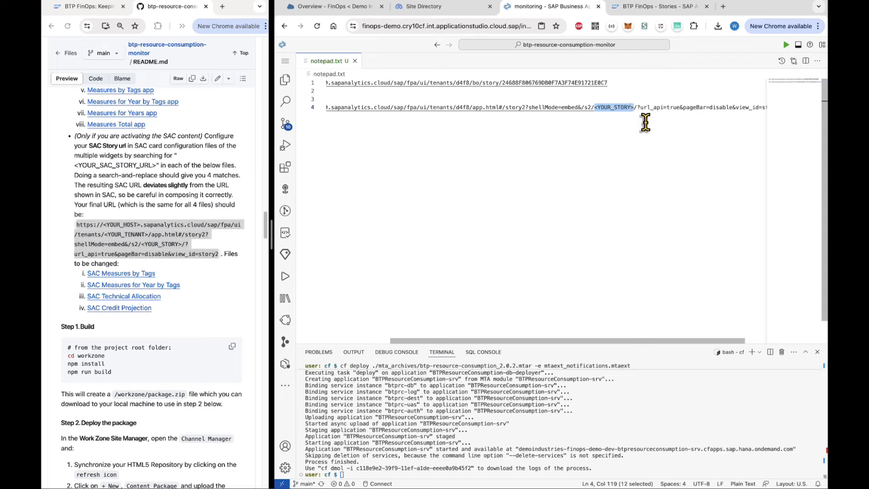
{"action": "key", "text": "super+v"}
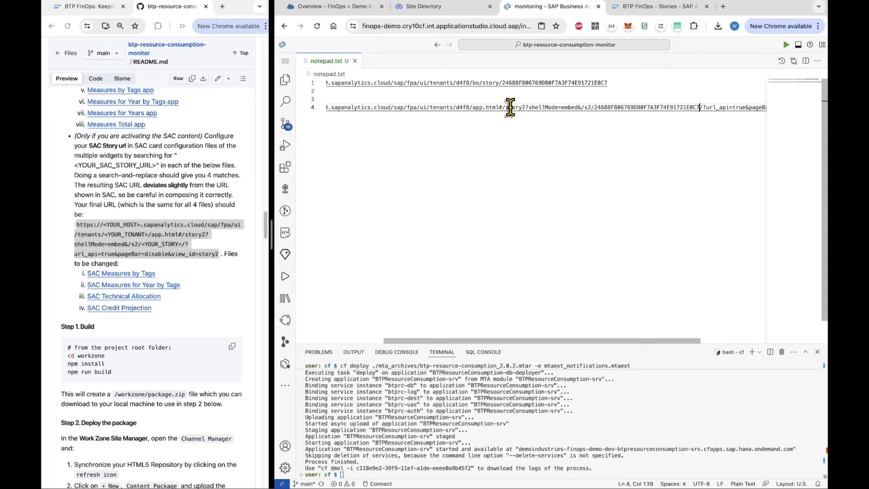
Test the completed story URL in a new browser tab, then close it and copy the URL again.
{"action": "scroll", "coordinate": [514, 108], "scroll_direction": "left", "scroll_amount": 3}
{"action": "scroll", "coordinate": [514, 107], "scroll_direction": "right", "scroll_amount": 5}
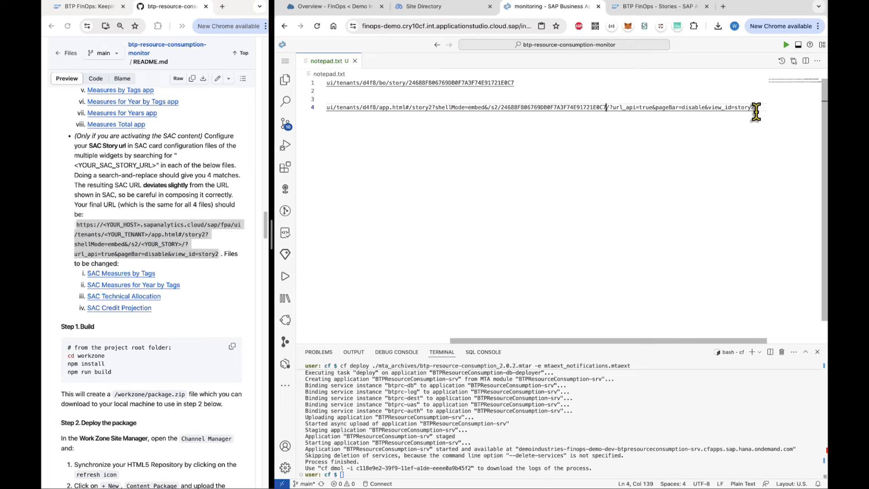
{"action": "left_click_drag", "start_coordinate": [757, 108], "coordinate": [304, 108]}
{"action": "right_click", "coordinate": [351, 108]}
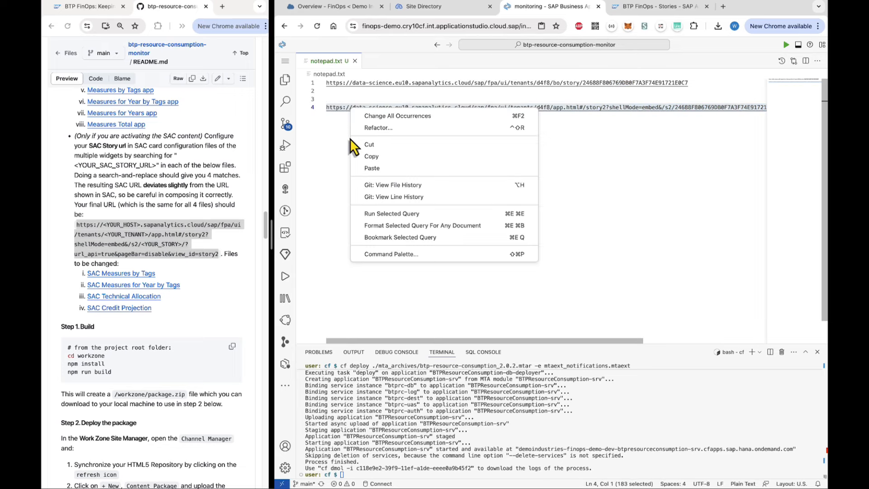
{"action": "left_click", "coordinate": [364, 156]}
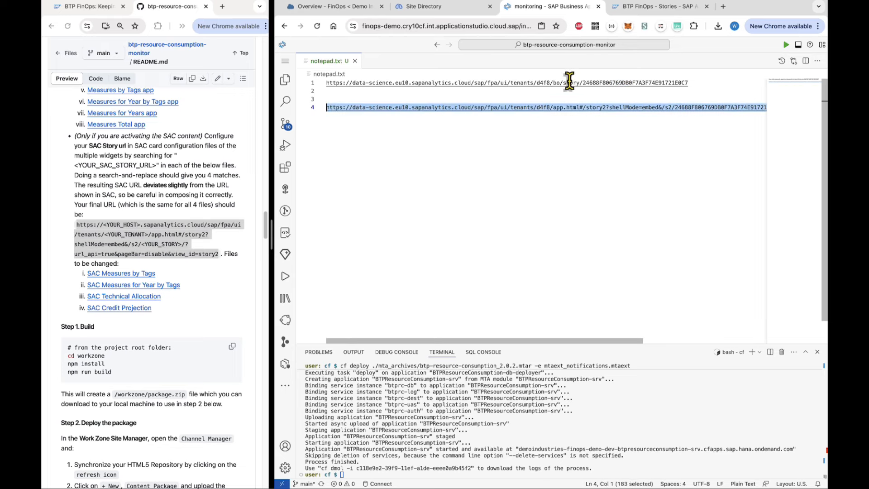
{"action": "left_click", "coordinate": [722, 7]}
{"action": "key", "text": "super+v"}
{"action": "key", "text": "Return"}
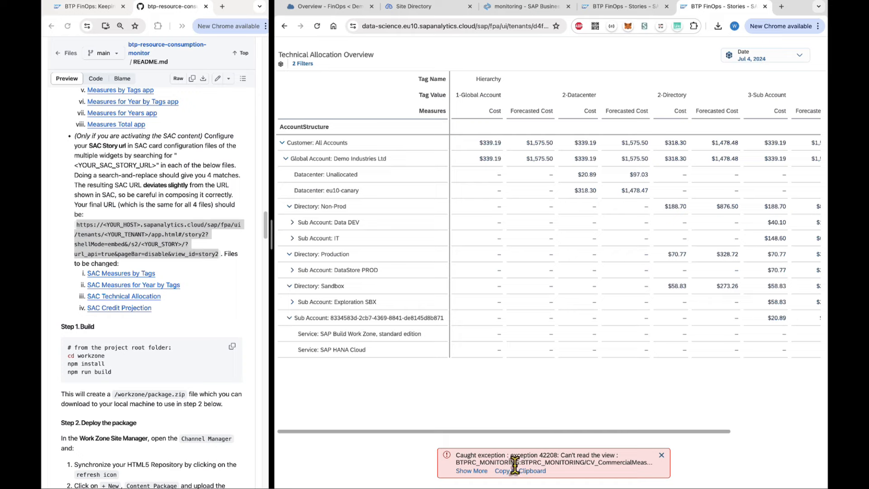
{"action": "left_click", "coordinate": [661, 454]}
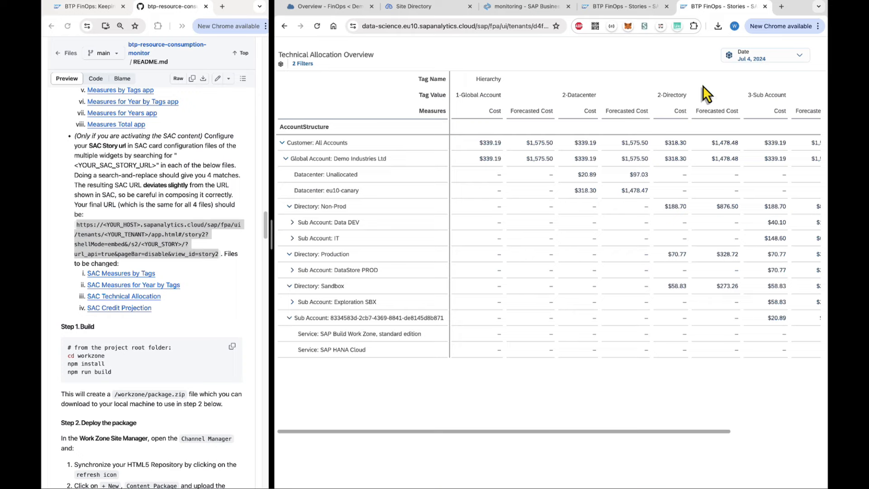
{"action": "left_click", "coordinate": [765, 6]}
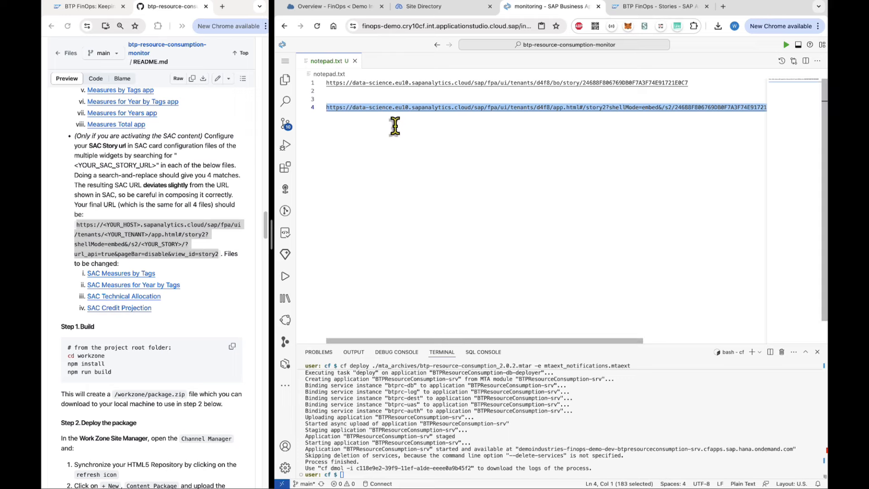
{"action": "right_click", "coordinate": [389, 108]}
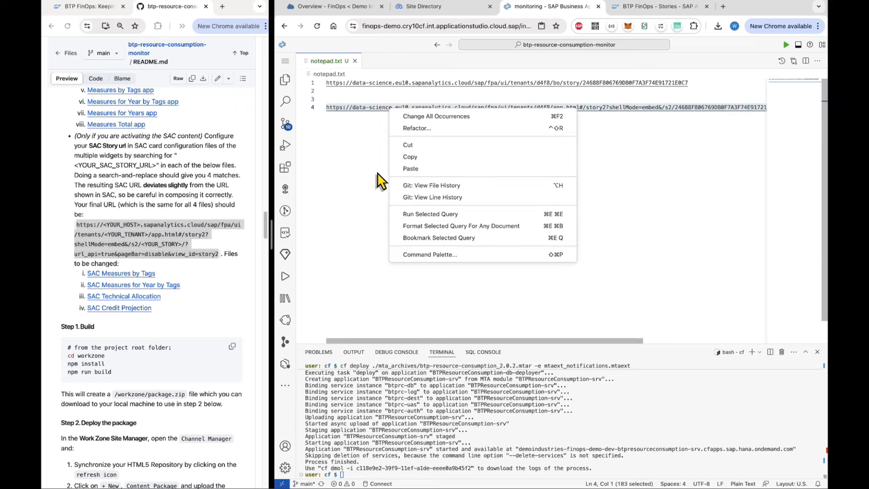
{"action": "left_click", "coordinate": [411, 157]}
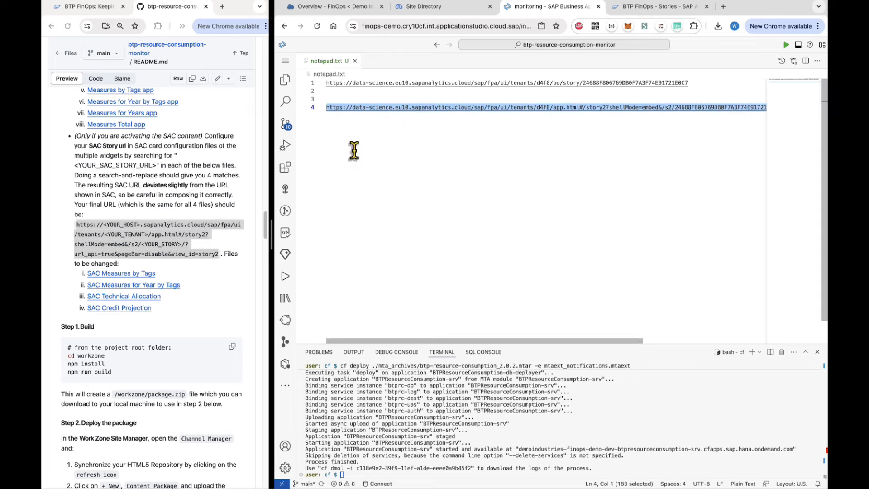
Set the project search to <YOUR_SAC_STORY_URL>, with the completed story URL as replacement.
{"action": "left_click", "coordinate": [287, 103]}
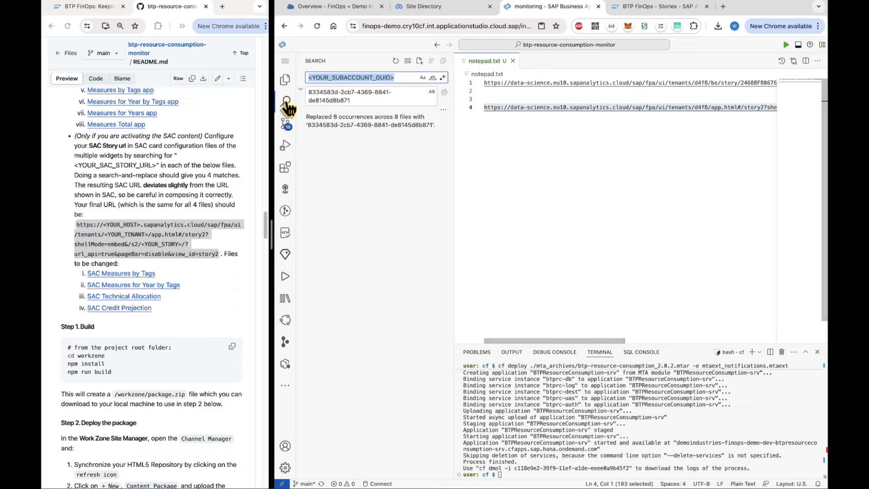
{"action": "left_click_drag", "start_coordinate": [363, 98], "coordinate": [304, 97]}
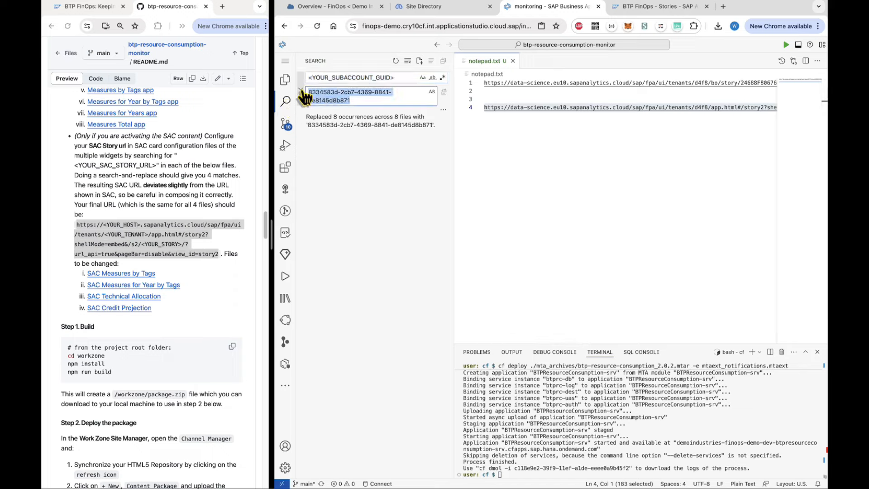
{"action": "key", "text": "ctrl+v"}
{"action": "left_click", "coordinate": [108, 176]}
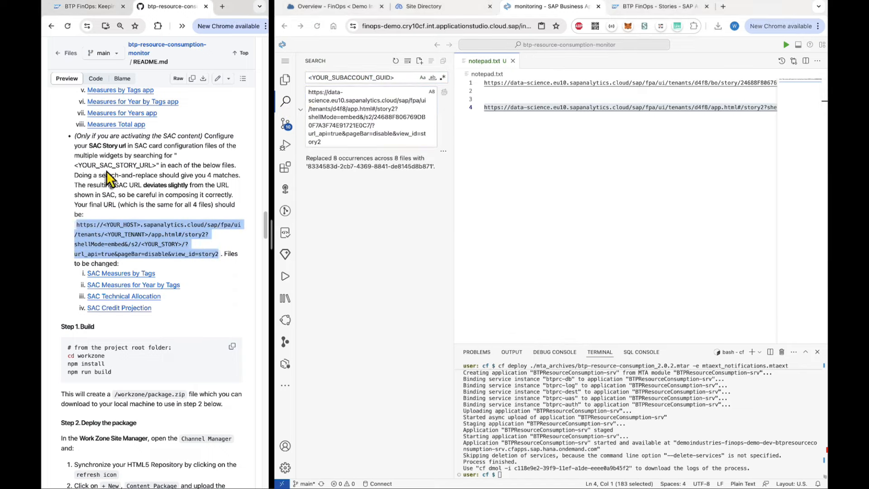
{"action": "left_click_drag", "start_coordinate": [75, 166], "coordinate": [158, 165]}
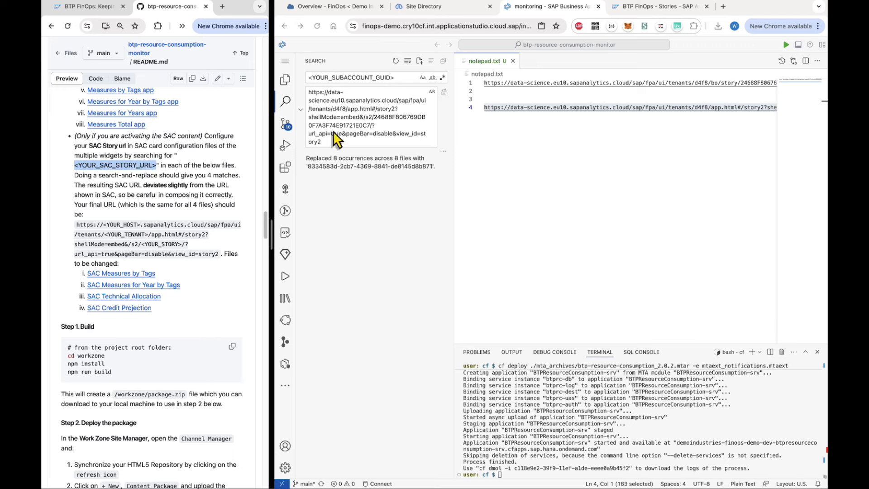
{"action": "left_click", "coordinate": [350, 77]}
{"action": "left_click_drag", "start_coordinate": [394, 78], "coordinate": [305, 78]}
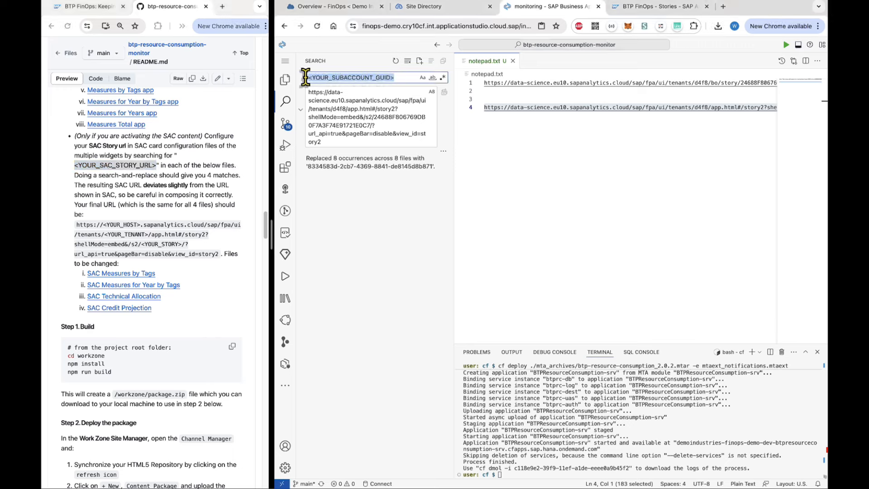
{"action": "key", "text": "super+v"}
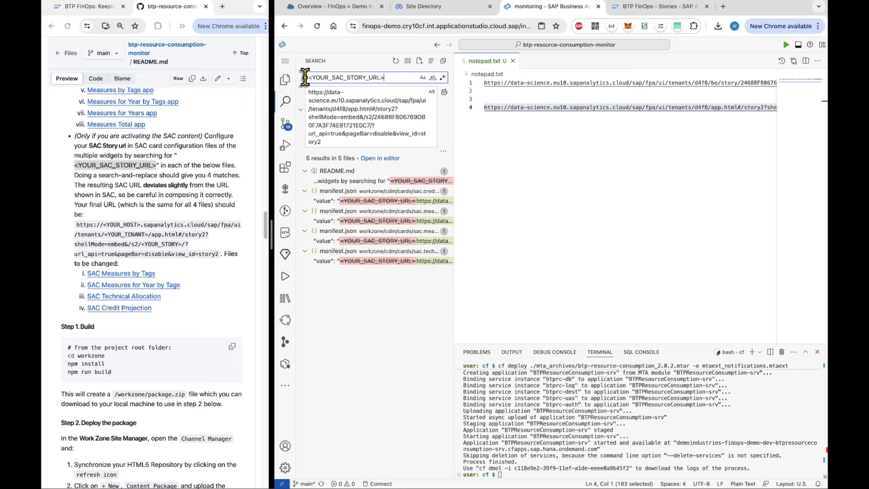
Exclude the README match and replace the 4 occurrences in the card manifest.json files.
{"action": "mouse_move", "coordinate": [345, 182]}
{"action": "left_click", "coordinate": [443, 181]}
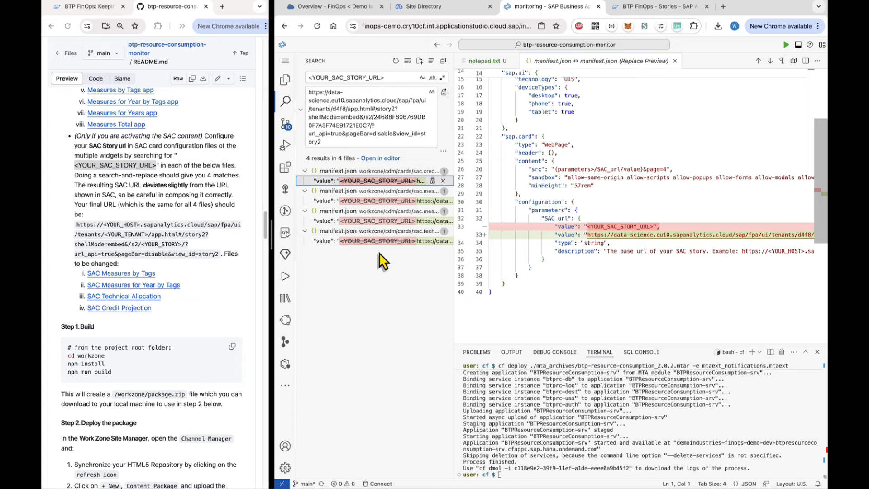
{"action": "left_click", "coordinate": [444, 93]}
{"action": "left_click", "coordinate": [652, 291]}
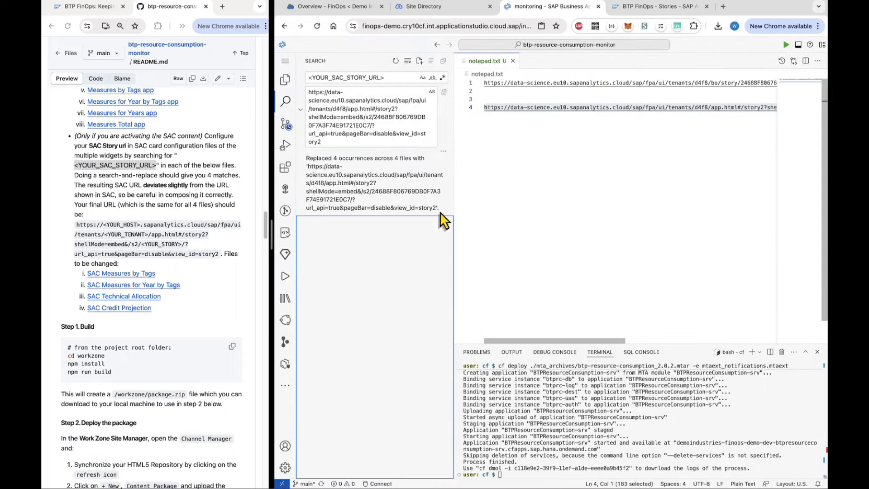
{"action": "left_click", "coordinate": [285, 81]}
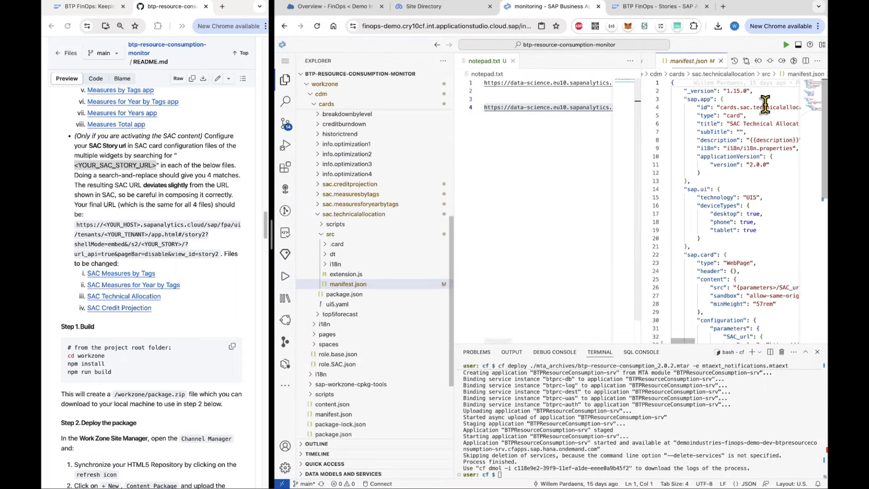
Close the card preview and notepad.txt, and check the README's build instructions.
{"action": "left_click", "coordinate": [734, 61]}
{"action": "left_click", "coordinate": [698, 62]}
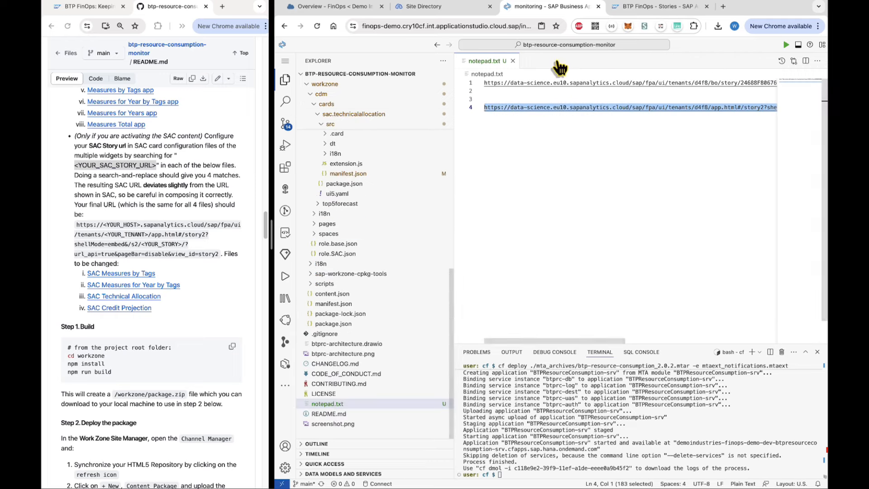
{"action": "left_click", "coordinate": [513, 61]}
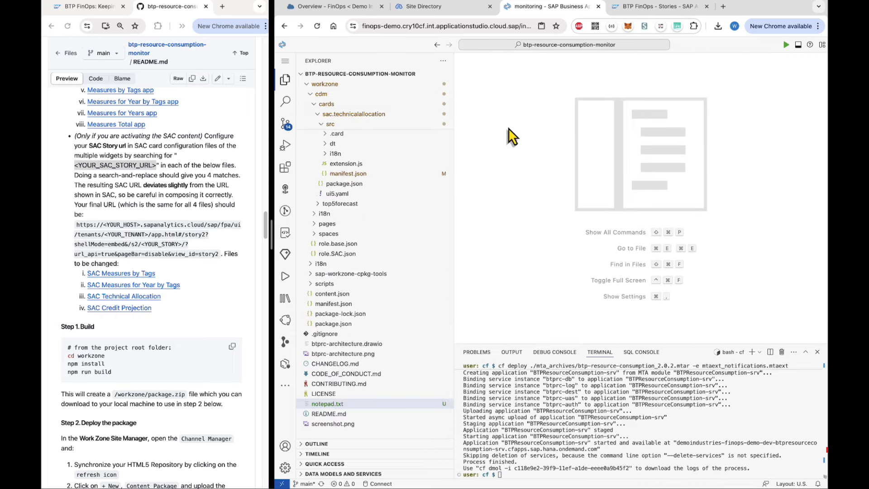
{"action": "left_click", "coordinate": [172, 205]}
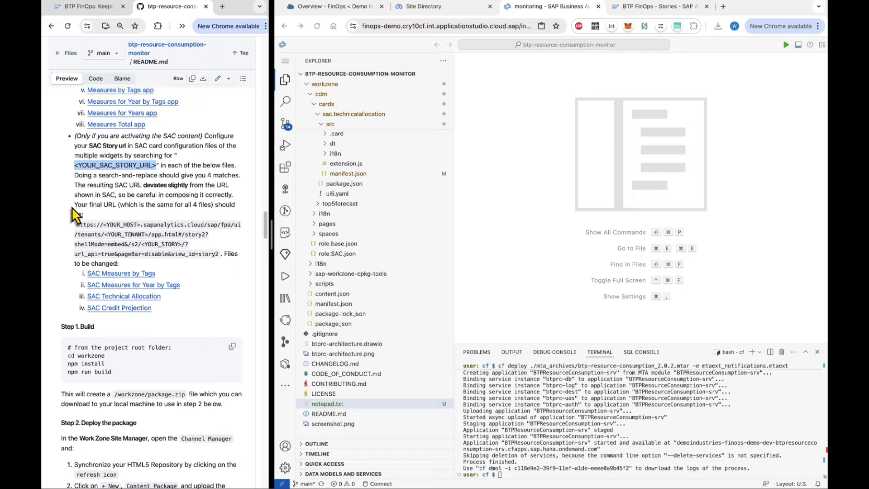
{"action": "scroll", "coordinate": [86, 331], "scroll_direction": "down", "scroll_amount": 5}
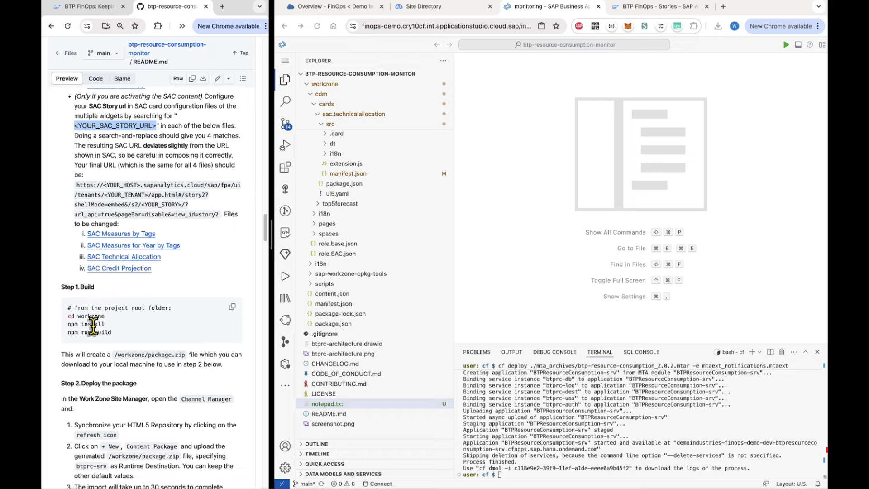
{"action": "left_click", "coordinate": [680, 420]}
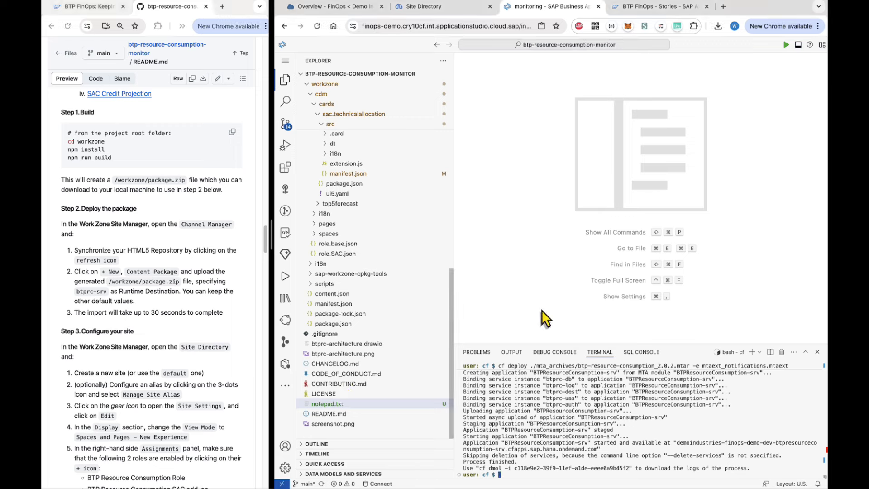
Move into the workzone folder and run npm install followed by npm run build.
{"action": "type", "text": "cd .."}
{"action": "key", "text": "Return"}
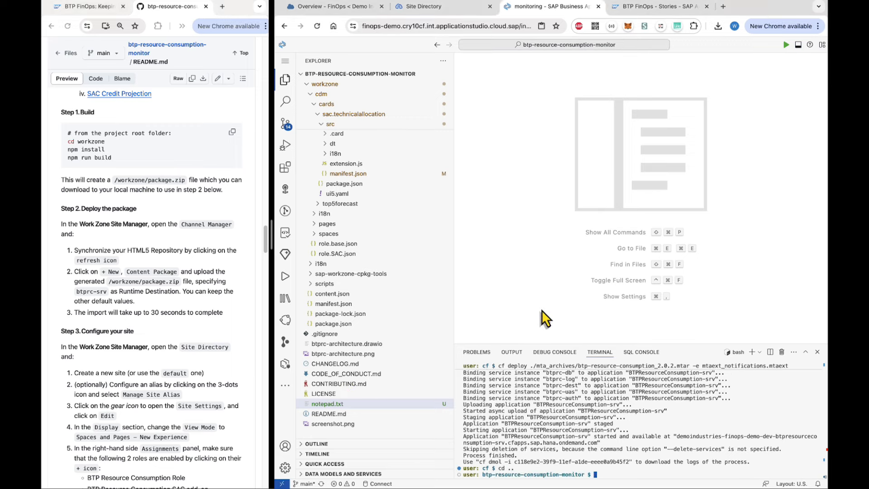
{"action": "key", "text": "Return"}
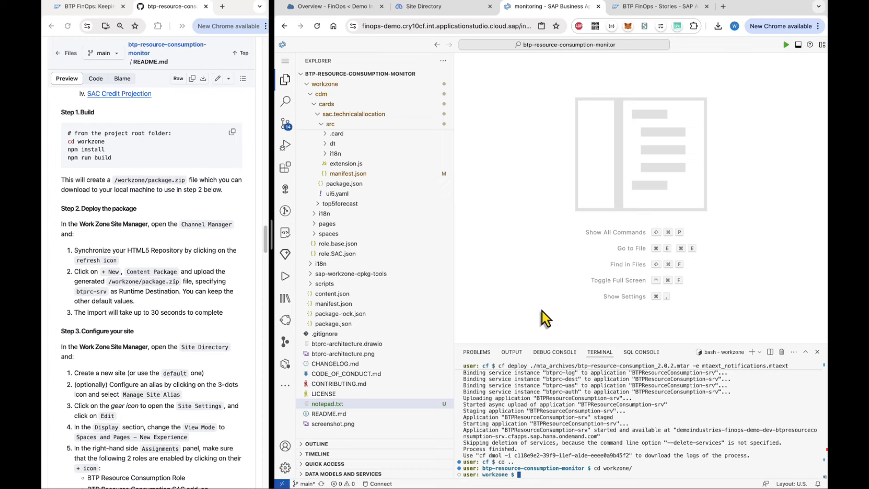
{"action": "type", "text": "npm install"}
{"action": "key", "text": "Return"}
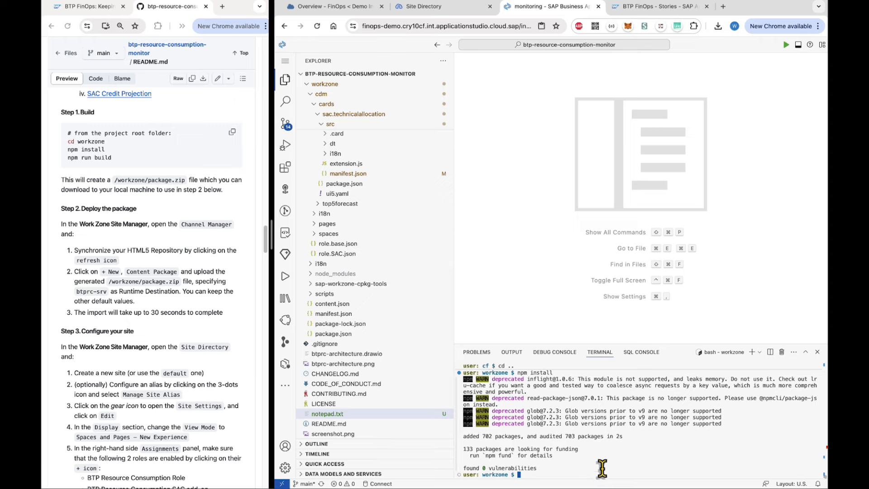
{"action": "type", "text": "npm run build"}
{"action": "key", "text": "Return"}
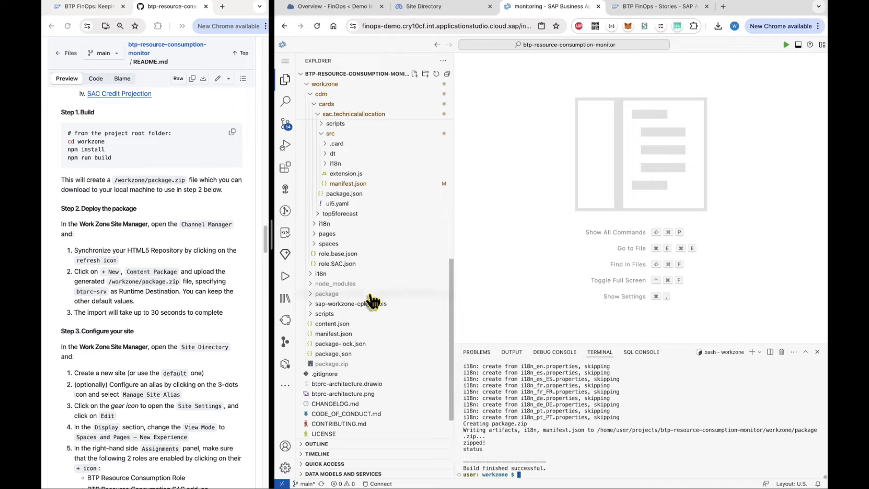
Collapse the open project folders, expand workzone, and download package.zip.
{"action": "scroll", "coordinate": [378, 294], "scroll_direction": "up", "scroll_amount": 1}
{"action": "scroll", "coordinate": [378, 294], "scroll_direction": "up", "scroll_amount": 5}
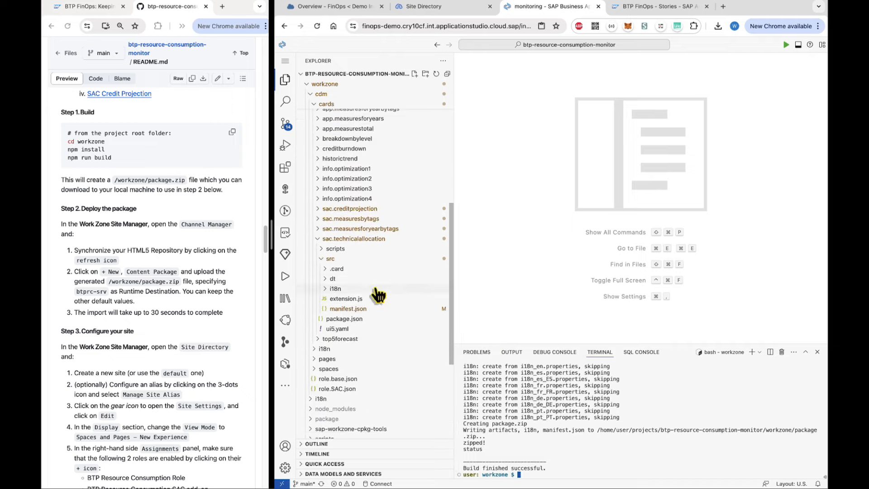
{"action": "left_click", "coordinate": [316, 246]}
{"action": "scroll", "coordinate": [316, 252], "scroll_direction": "up", "scroll_amount": 4}
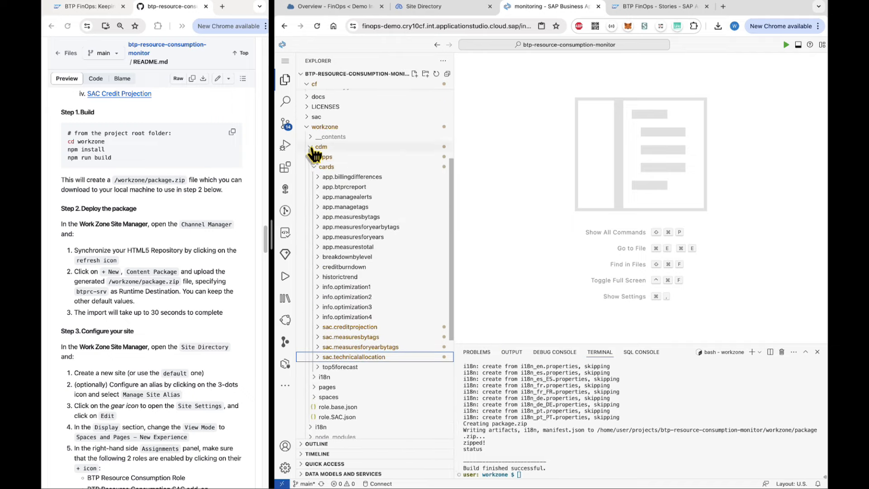
{"action": "scroll", "coordinate": [316, 156], "scroll_direction": "up", "scroll_amount": 3}
{"action": "left_click", "coordinate": [321, 210]}
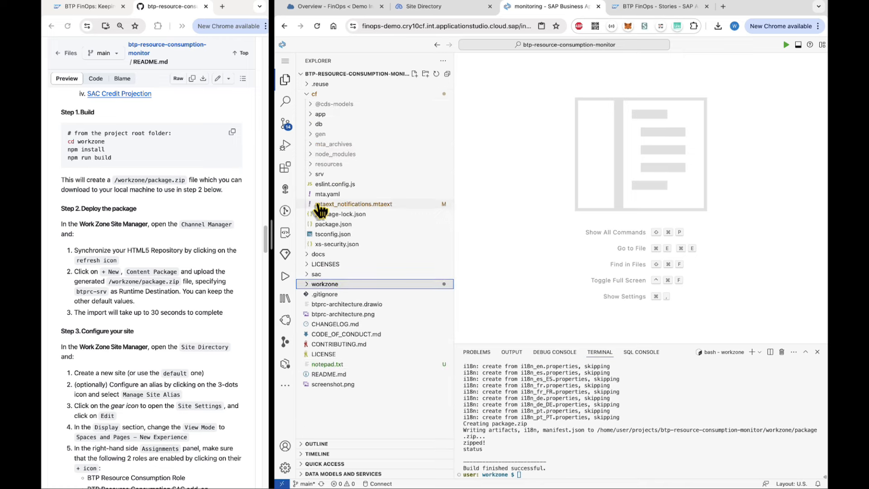
{"action": "left_click", "coordinate": [317, 95]}
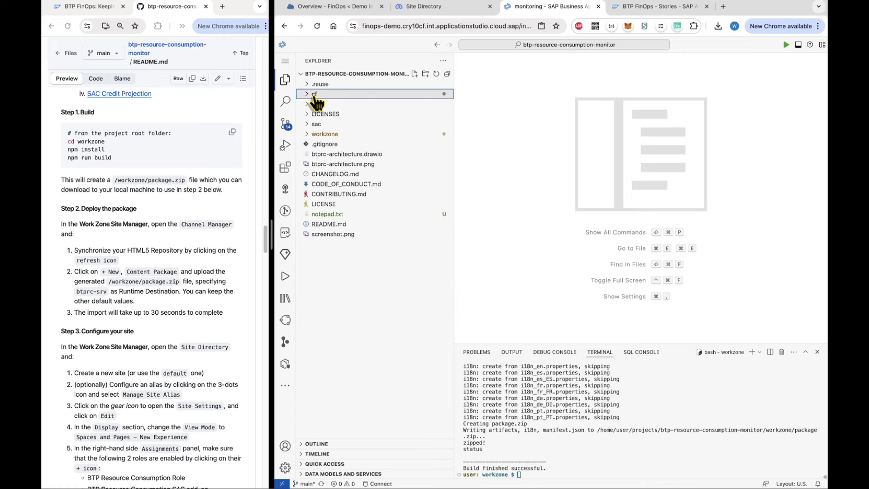
{"action": "left_click", "coordinate": [330, 135]}
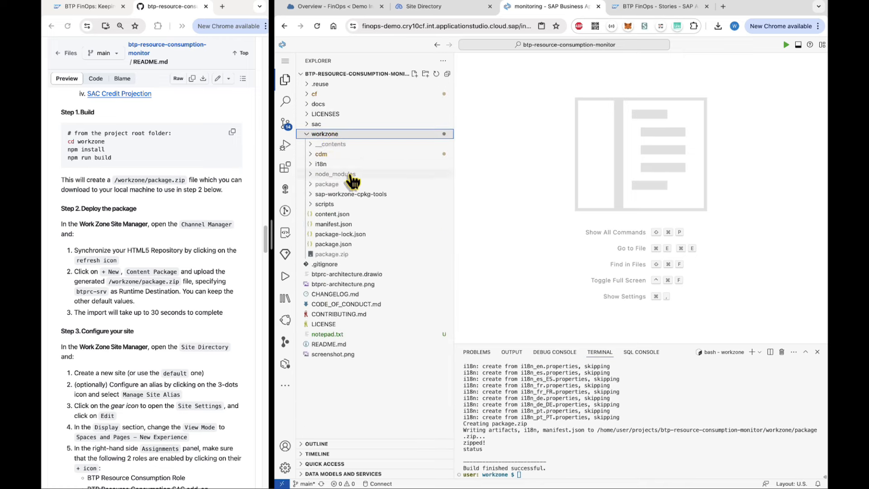
{"action": "right_click", "coordinate": [346, 256]}
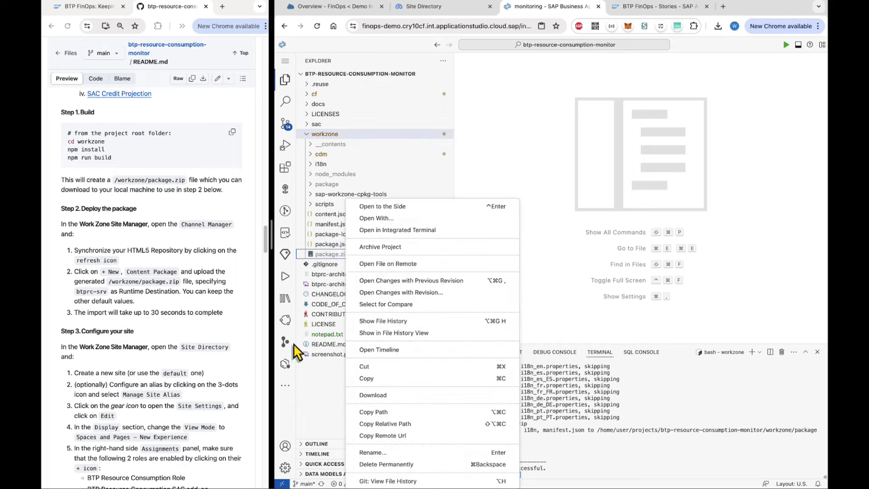
{"action": "left_click", "coordinate": [375, 396]}
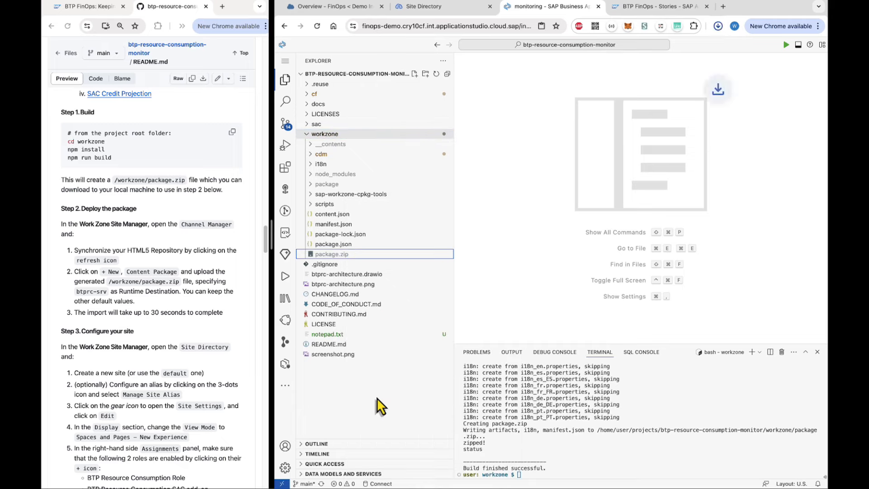
{"action": "left_click", "coordinate": [512, 289]}
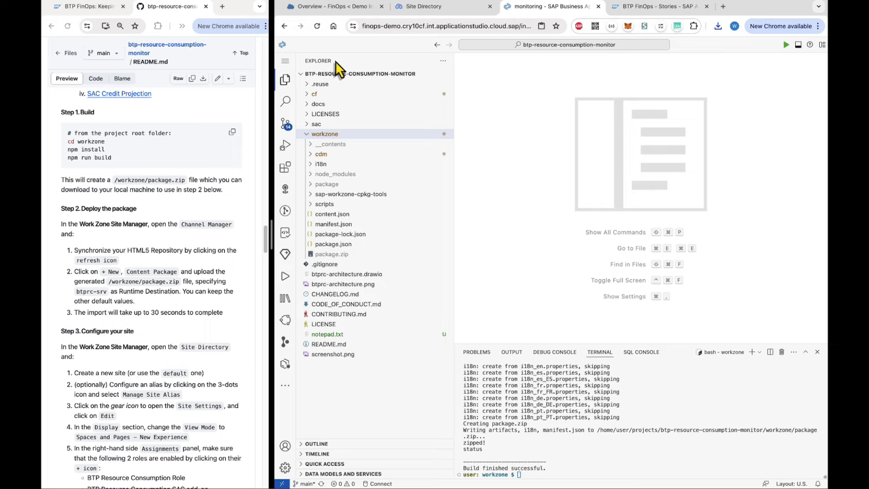
Launch SAP Build Work Zone Site Manager from the subaccount's Instances and Subscriptions.
{"action": "left_click", "coordinate": [330, 8]}
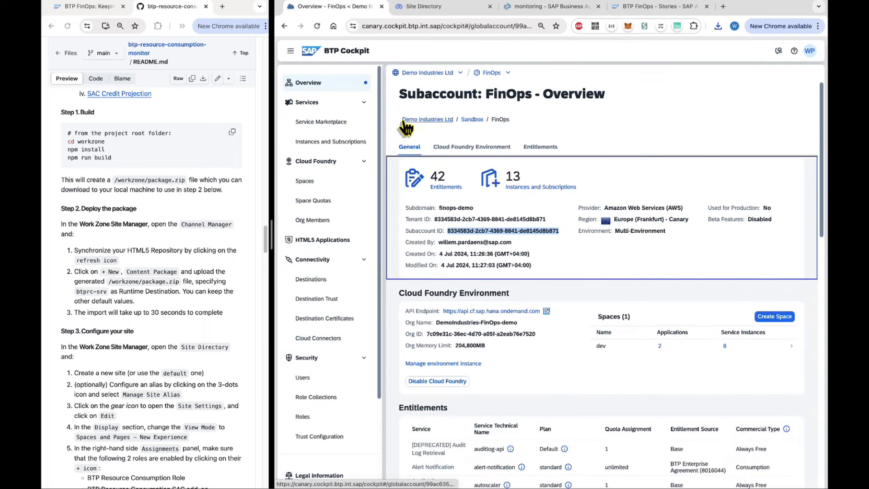
{"action": "left_click", "coordinate": [324, 145]}
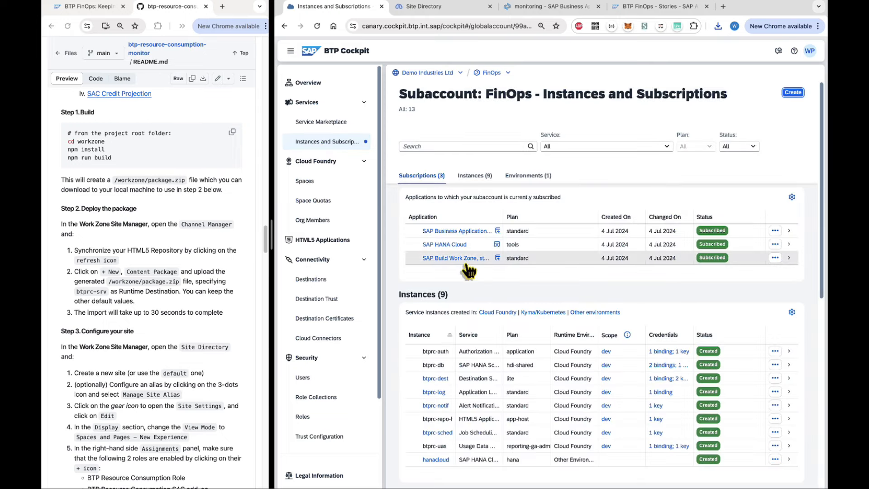
{"action": "left_click", "coordinate": [465, 259]}
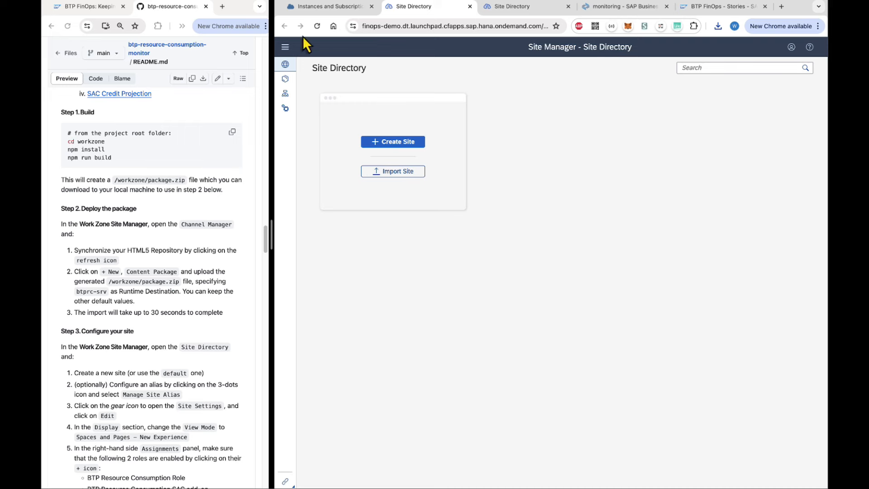
Refresh the HTML5 Apps content channel in Channel Manager.
{"action": "left_click", "coordinate": [285, 46]}
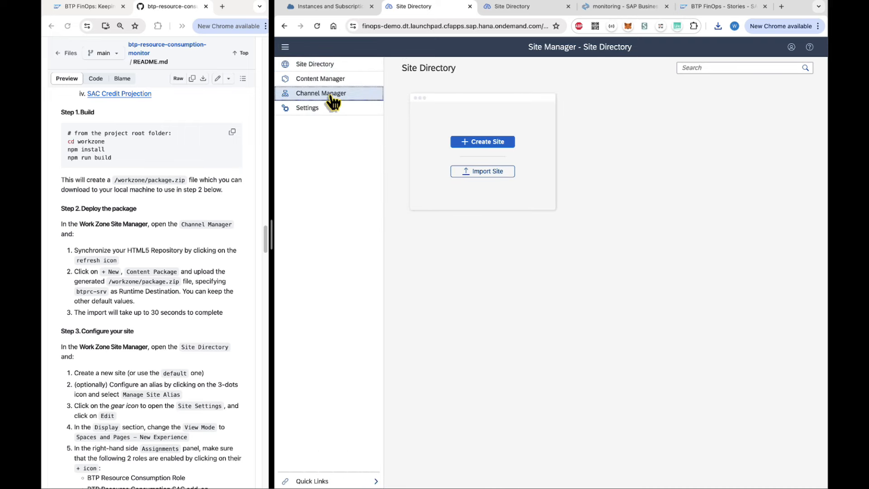
{"action": "left_click", "coordinate": [331, 96]}
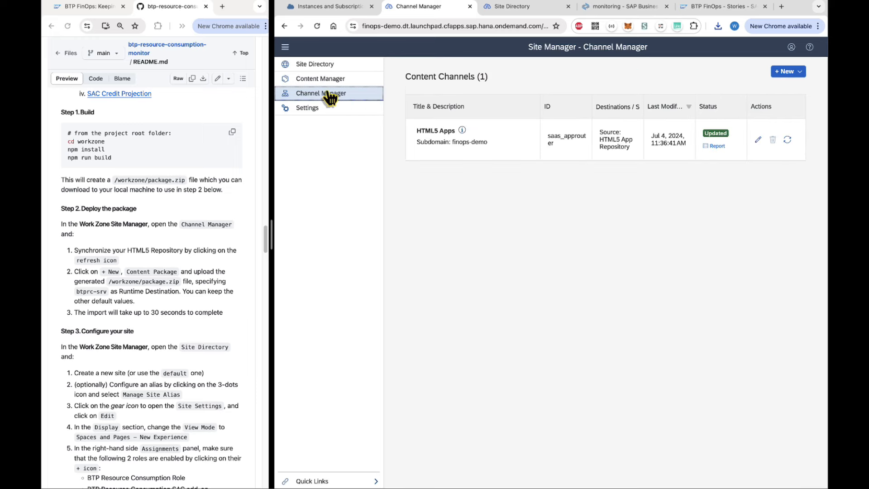
{"action": "left_click", "coordinate": [285, 47]}
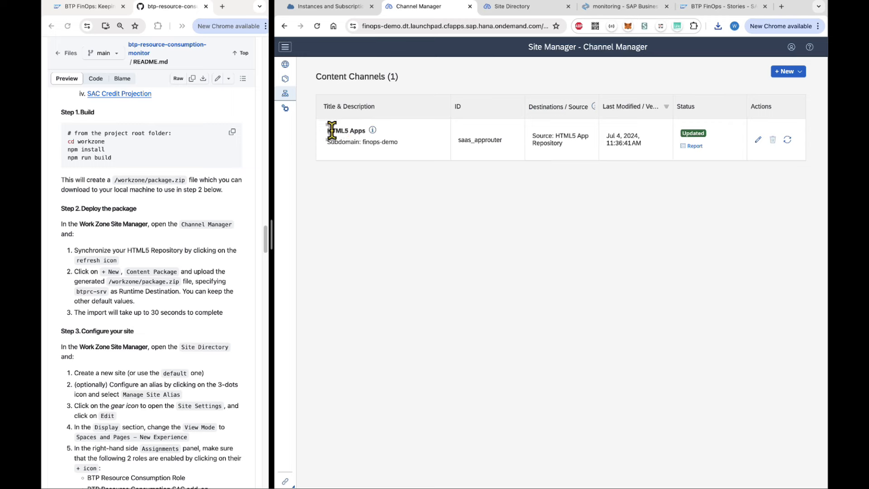
{"action": "left_click", "coordinate": [788, 140]}
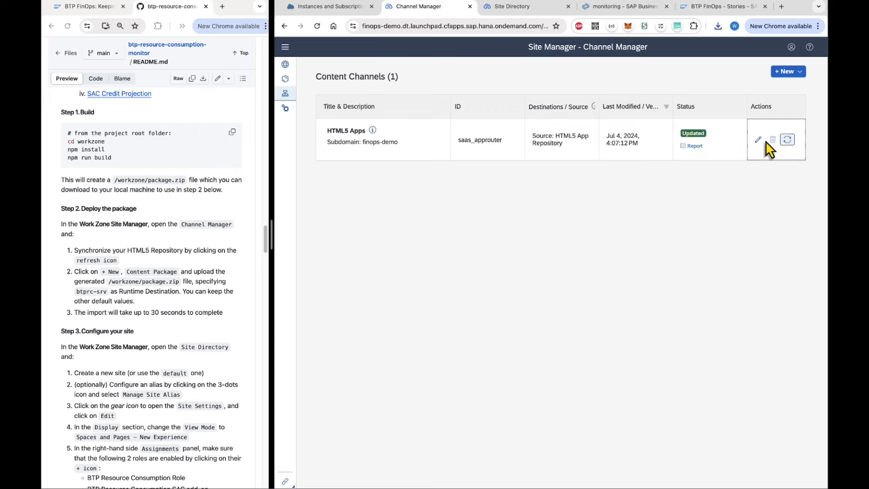
{"action": "left_click", "coordinate": [800, 73]}
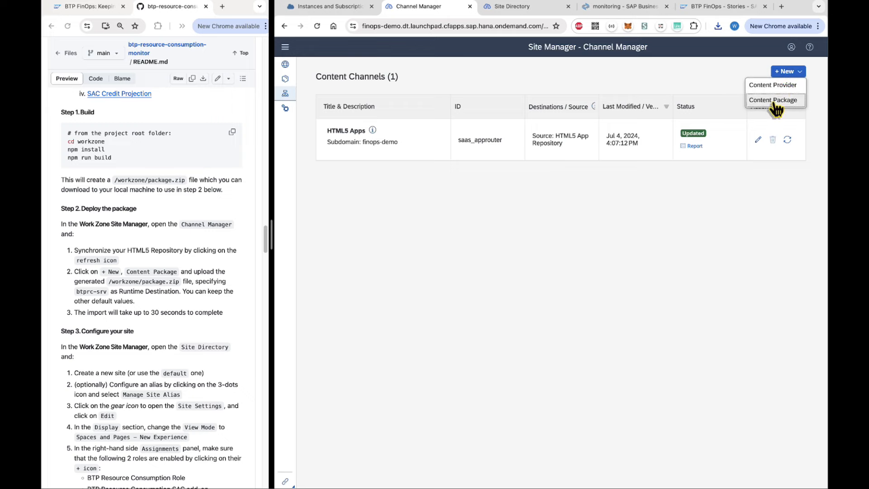
Create a content package from Downloads/package (20).zip with runtime destination btprc-srv and save.
{"action": "left_click", "coordinate": [774, 100]}
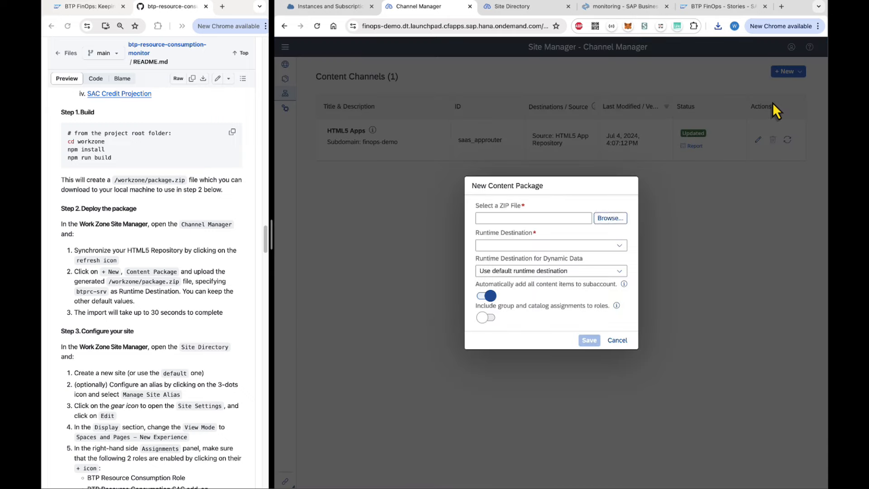
{"action": "left_click", "coordinate": [617, 226]}
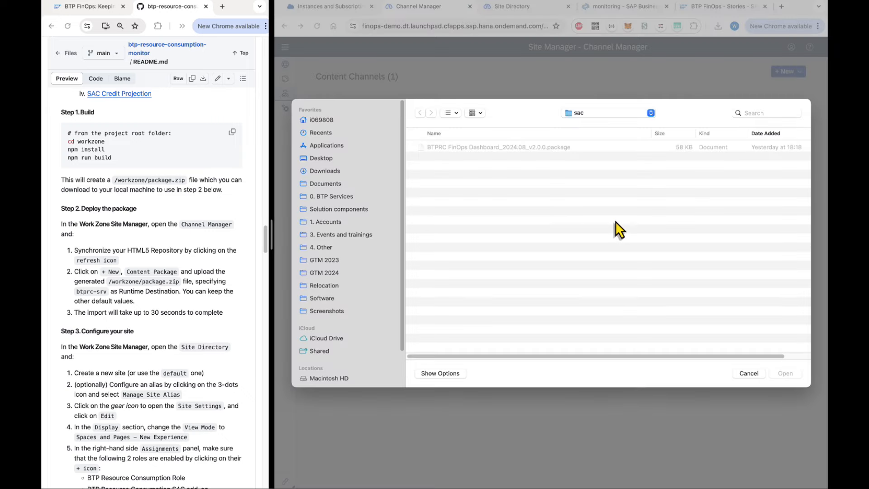
{"action": "left_click", "coordinate": [326, 172]}
{"action": "left_click", "coordinate": [473, 148]}
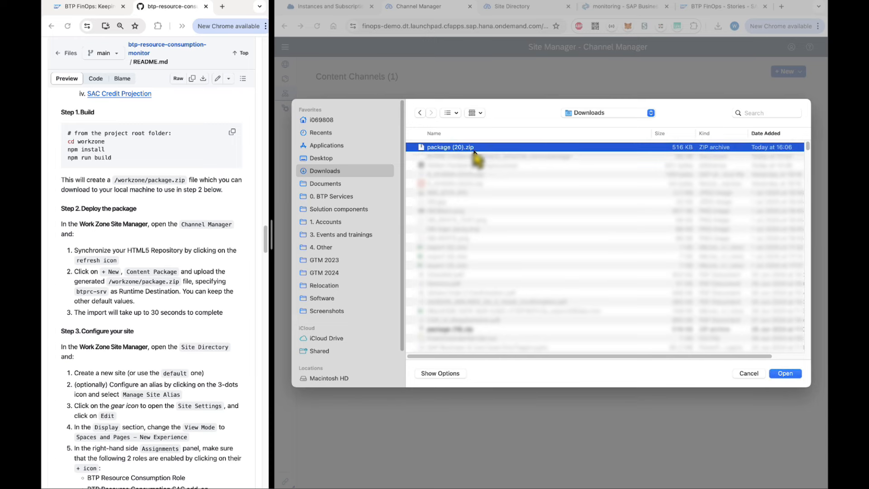
{"action": "left_click", "coordinate": [786, 373]}
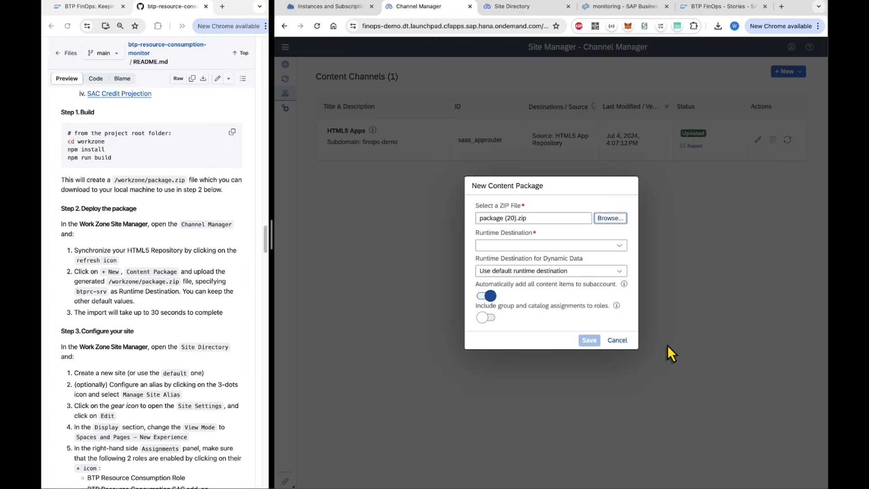
{"action": "left_click", "coordinate": [623, 250]}
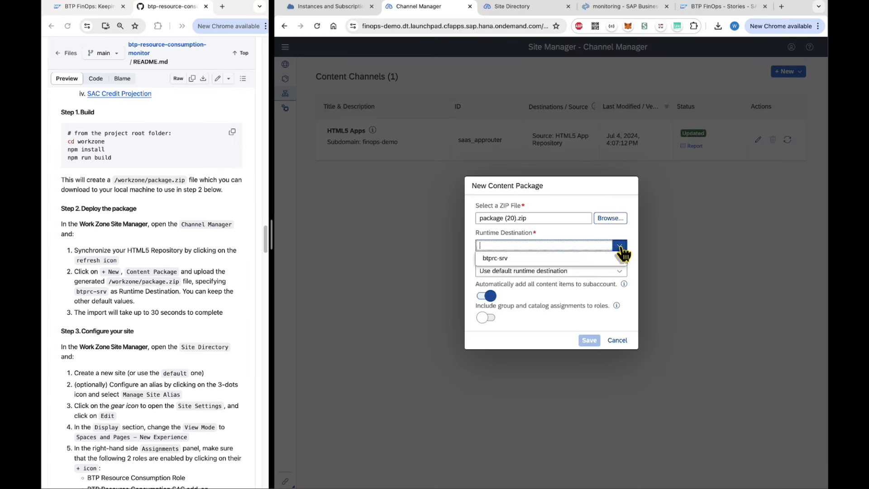
{"action": "left_click", "coordinate": [497, 260]}
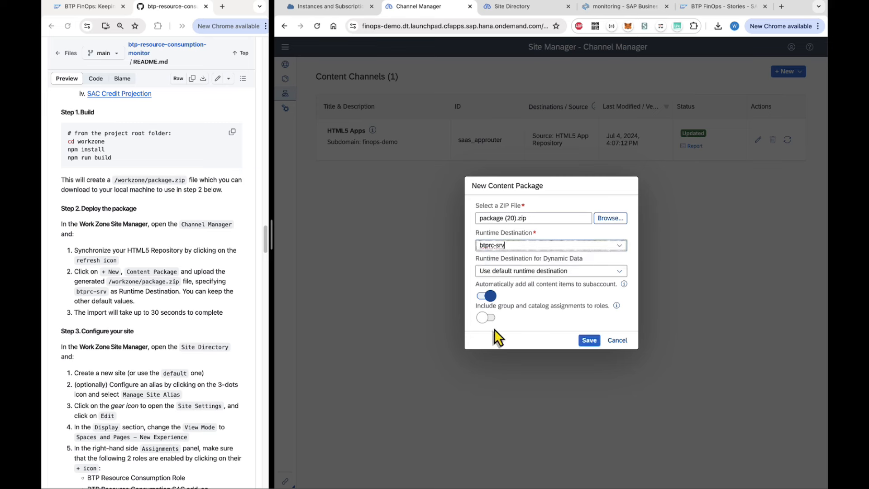
{"action": "left_click", "coordinate": [589, 340]}
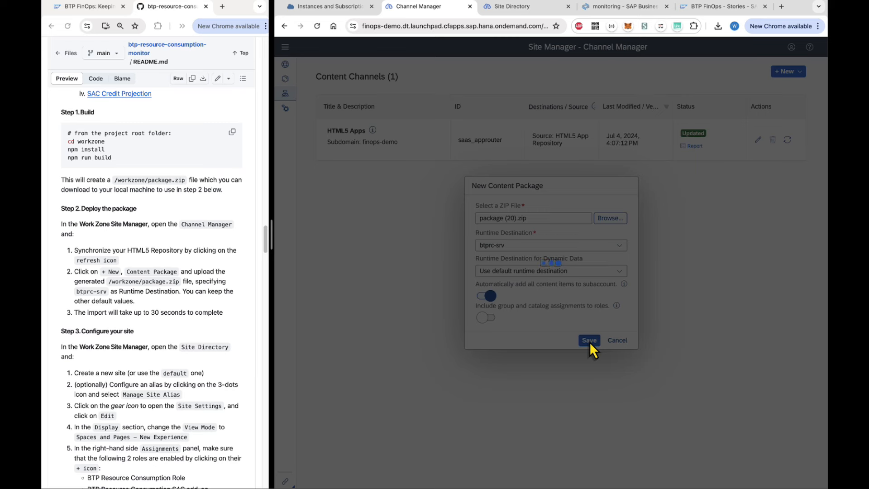
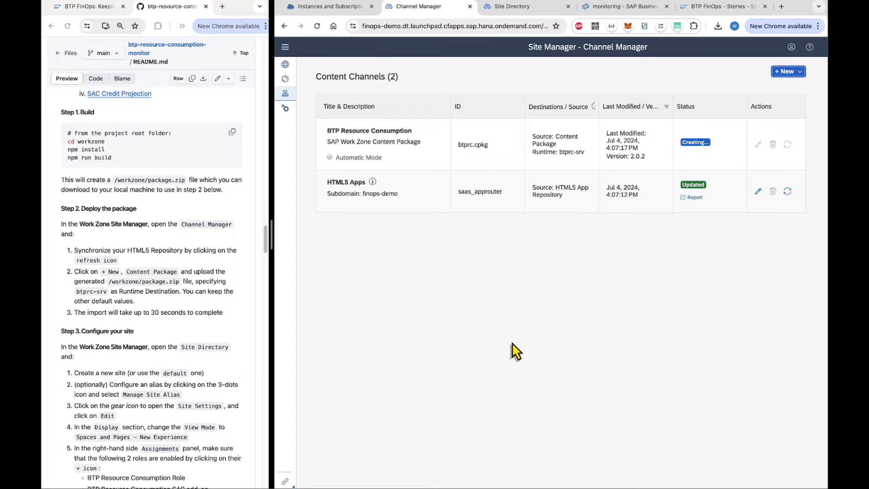
Scroll Channel Manager until the BTP Resource Consumption package shows Created, version 2.0.2.
{"action": "scroll", "coordinate": [122, 307], "scroll_direction": "down", "scroll_amount": 2}
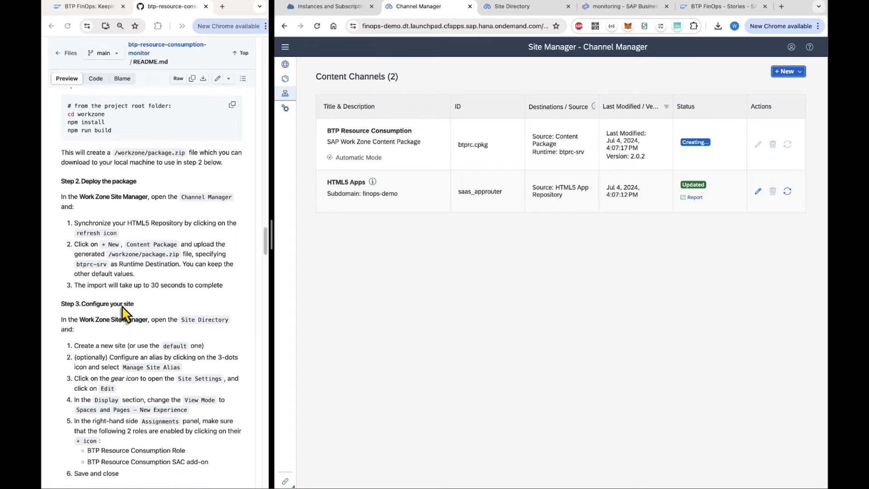
{"action": "scroll", "coordinate": [111, 318], "scroll_direction": "down", "scroll_amount": 5}
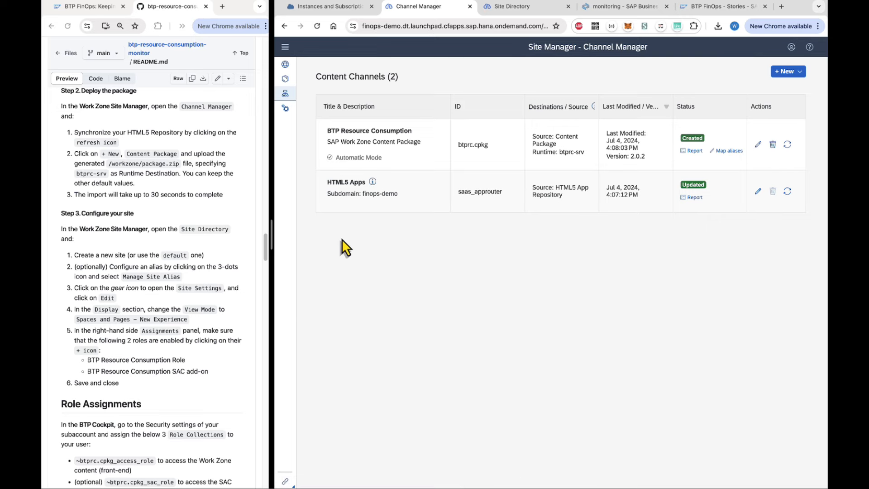
Create a new site named 'monitoring' from the Site Directory.
{"action": "left_click", "coordinate": [285, 65]}
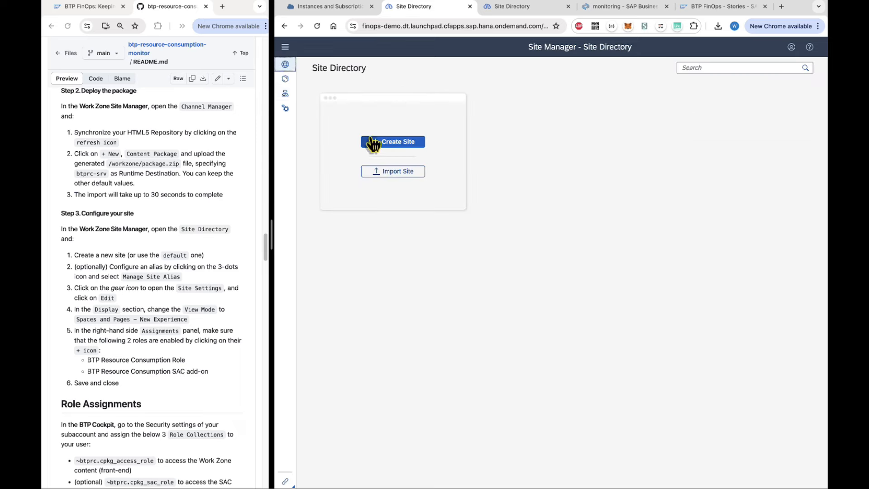
{"action": "left_click", "coordinate": [400, 142]}
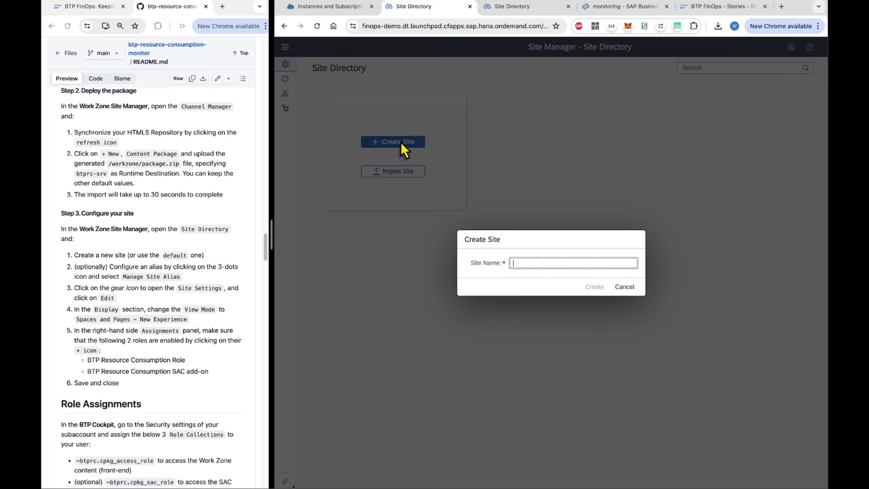
{"action": "type", "text": "monitoring"}
{"action": "left_click", "coordinate": [592, 287]}
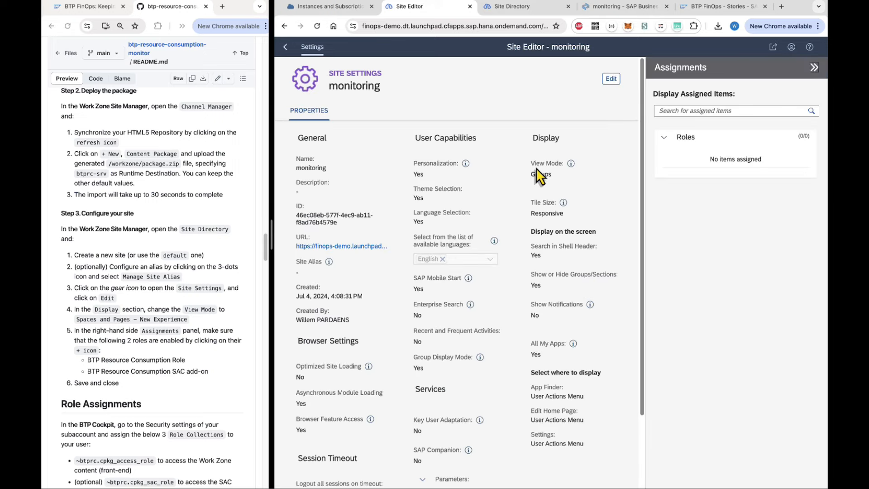
Set view mode to Spaces and Pages - New Experience, assign both BTP Resource Consumption roles, and save.
{"action": "left_click", "coordinate": [611, 79]}
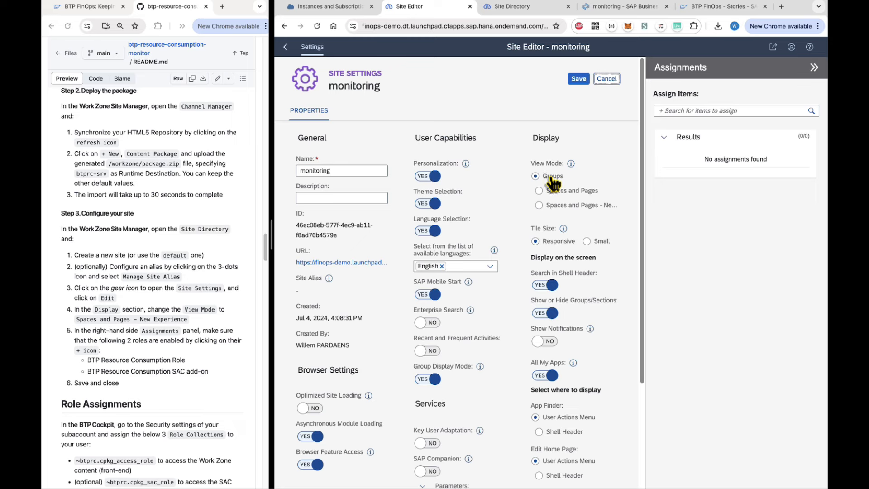
{"action": "left_click", "coordinate": [602, 207]}
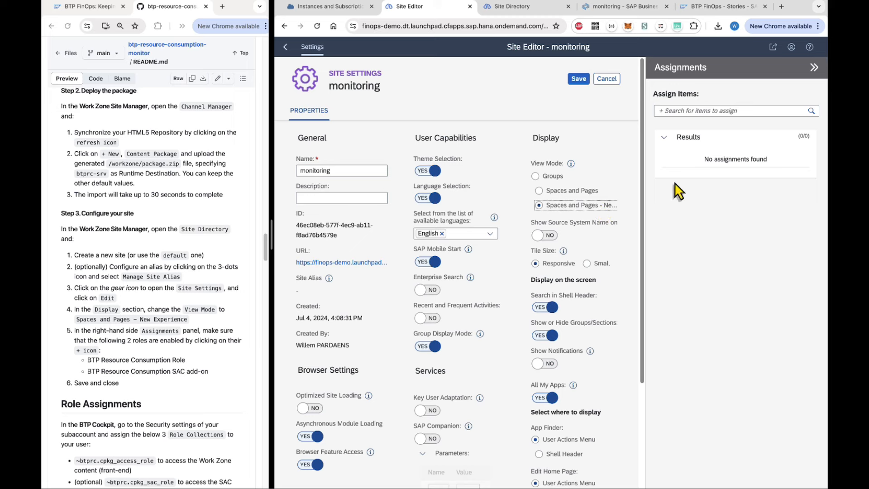
{"action": "left_click", "coordinate": [688, 110]}
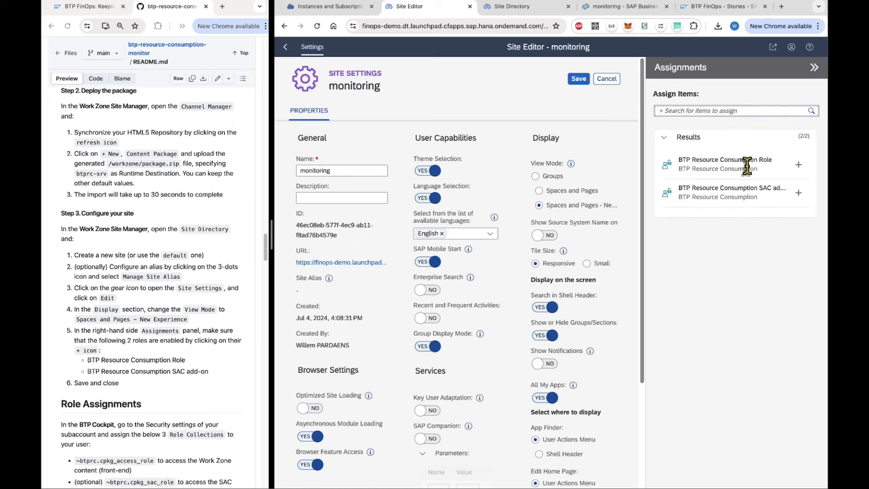
{"action": "left_click", "coordinate": [799, 165]}
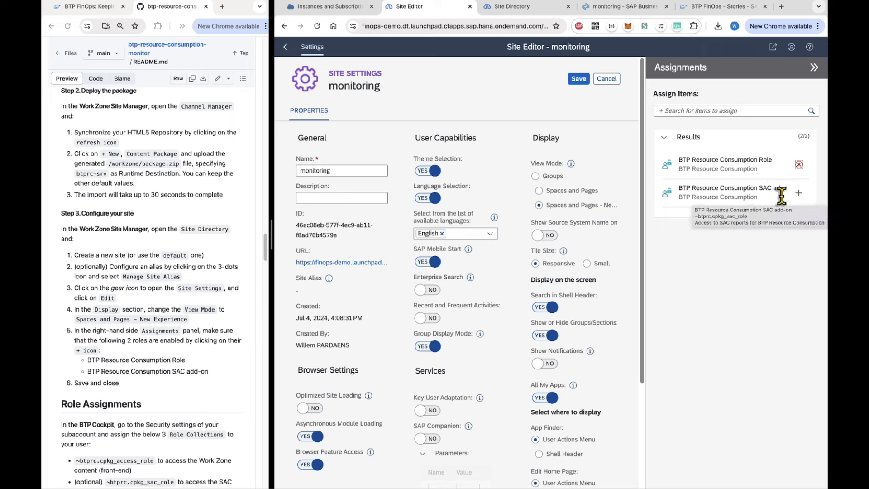
{"action": "left_click", "coordinate": [797, 193]}
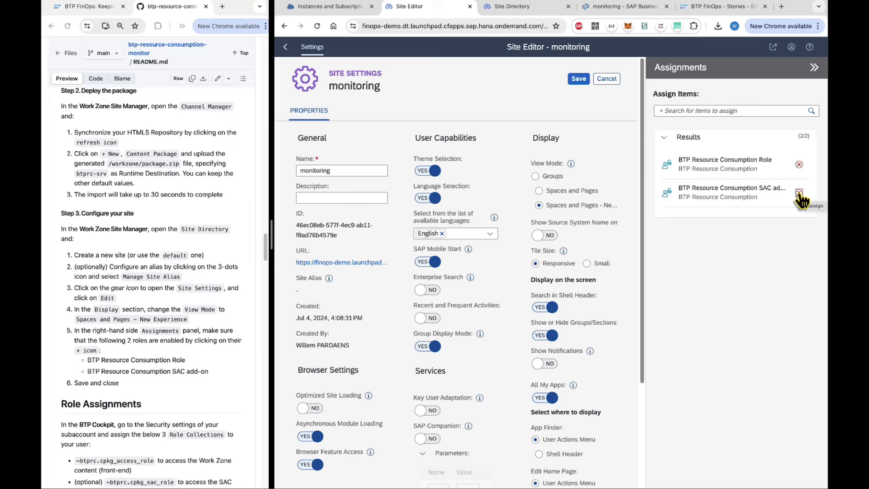
{"action": "left_click", "coordinate": [579, 79]}
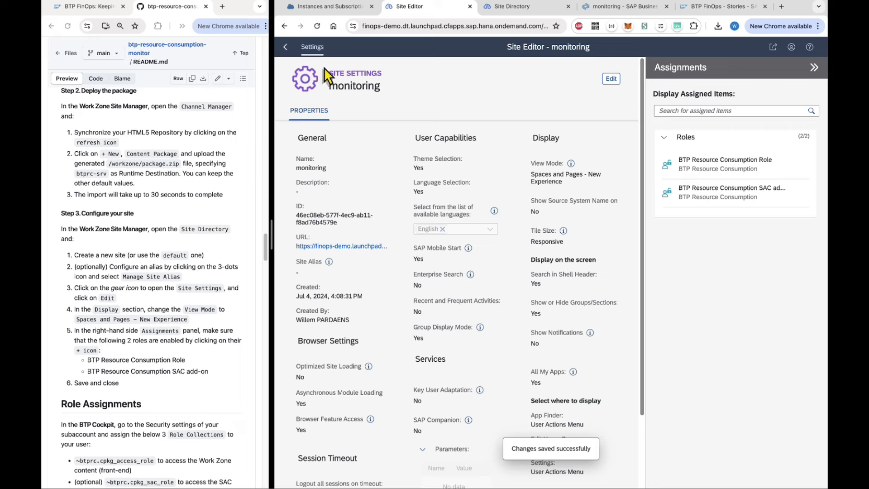
{"action": "left_click", "coordinate": [285, 48]}
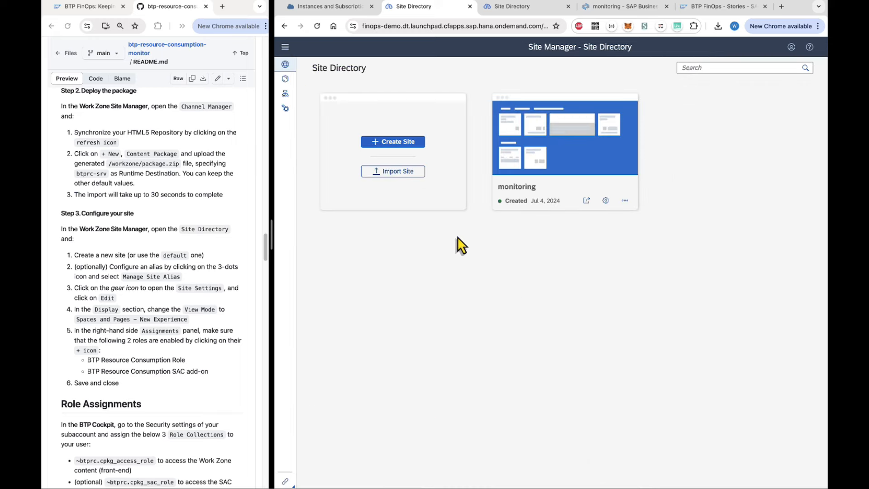
Save the alias 'monitoring' for the monitoring site via Manage Site Alias.
{"action": "left_click", "coordinate": [625, 201]}
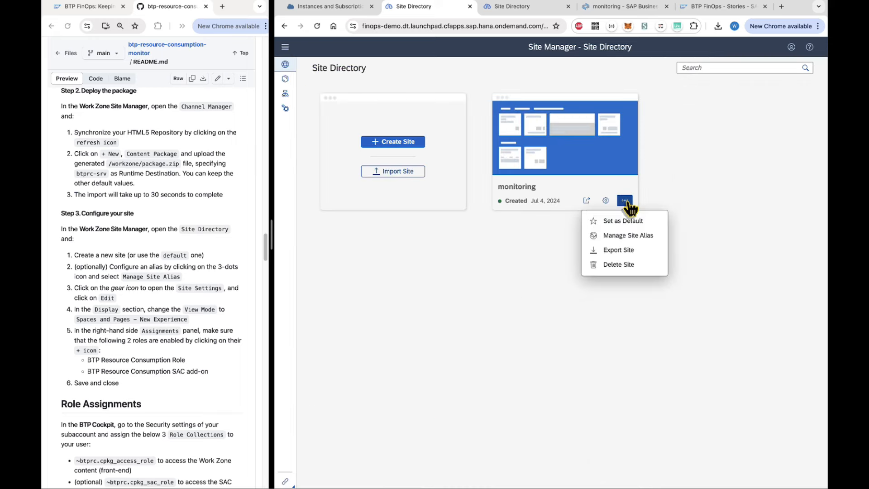
{"action": "left_click", "coordinate": [635, 236]}
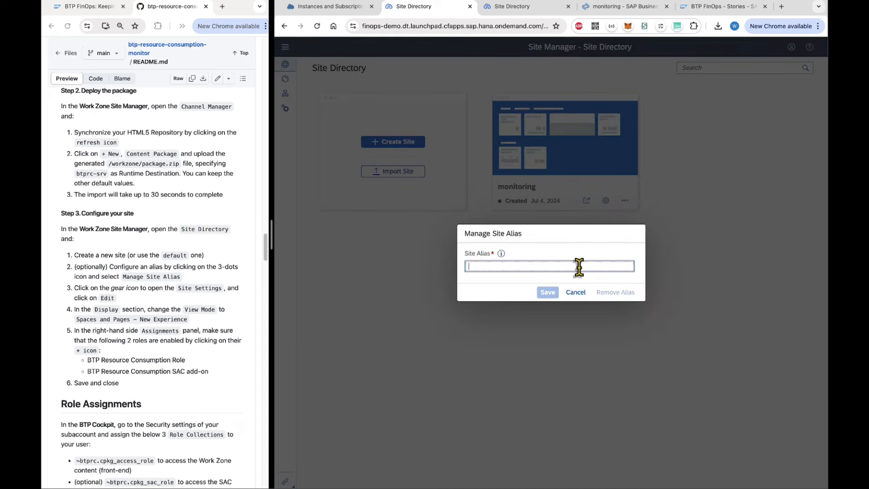
{"action": "type", "text": "monitoring"}
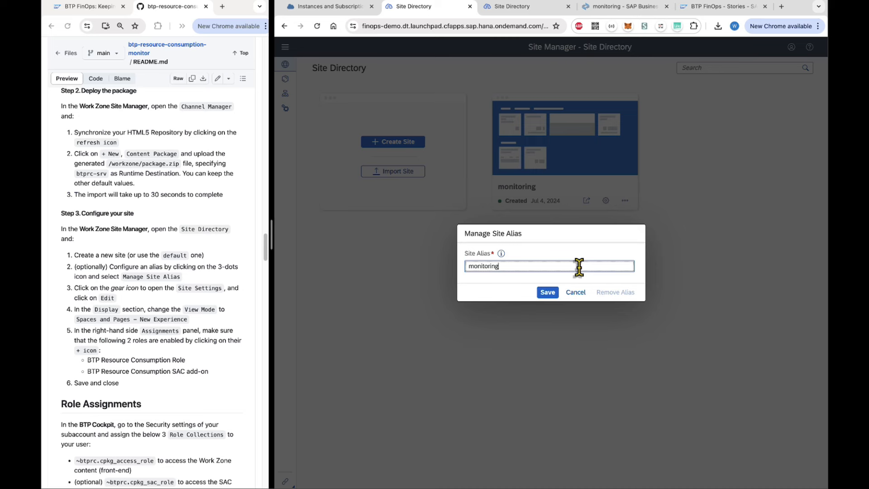
{"action": "left_click", "coordinate": [551, 294]}
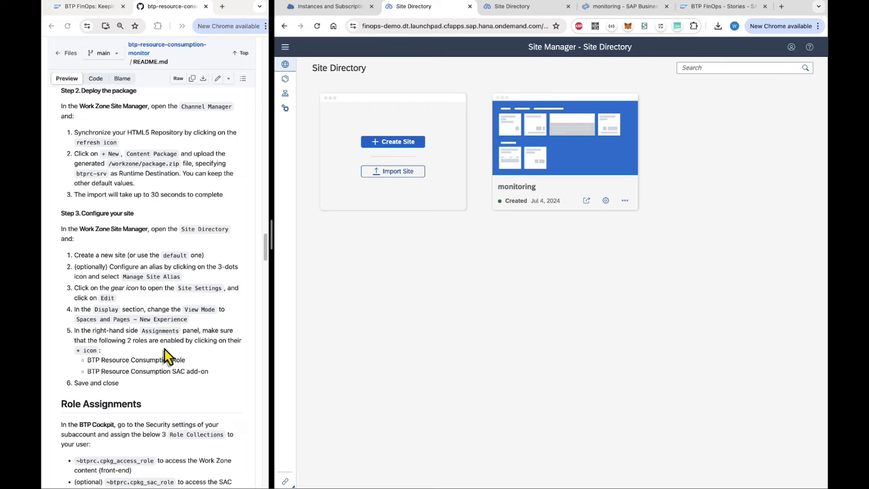
{"action": "scroll", "coordinate": [164, 348], "scroll_direction": "down", "scroll_amount": 5}
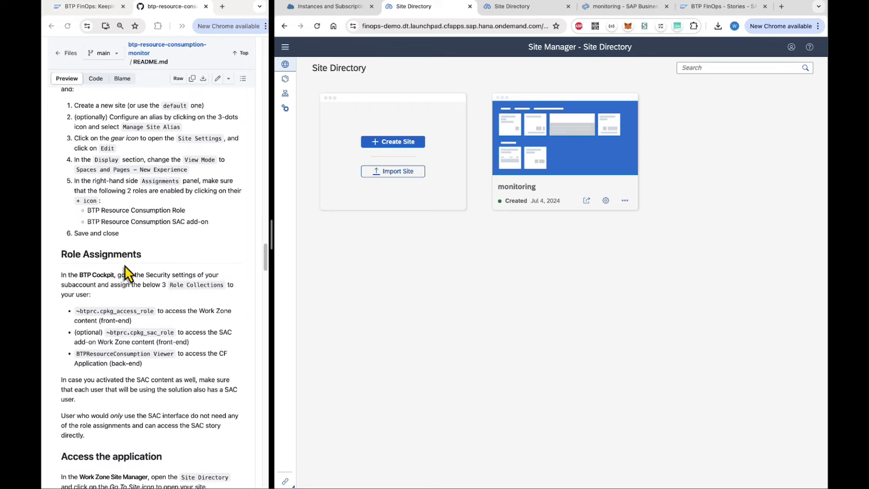
{"action": "scroll", "coordinate": [140, 262], "scroll_direction": "down", "scroll_amount": 3}
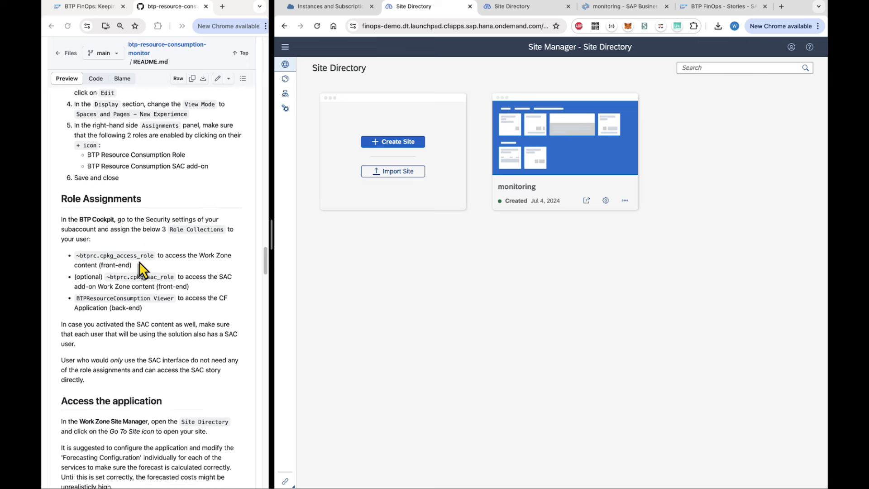
{"action": "scroll", "coordinate": [139, 262], "scroll_direction": "down", "scroll_amount": 4}
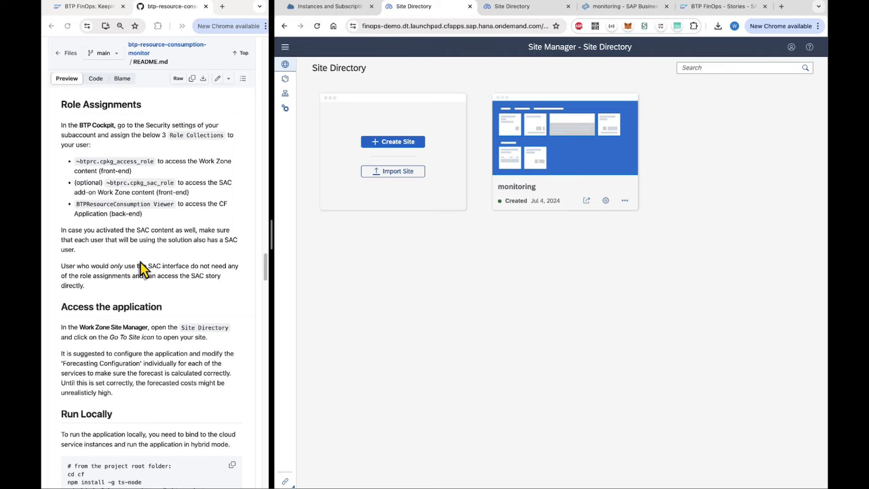
Open the FinOps subaccount user's role collection assignment from Security > Users.
{"action": "left_click", "coordinate": [335, 7]}
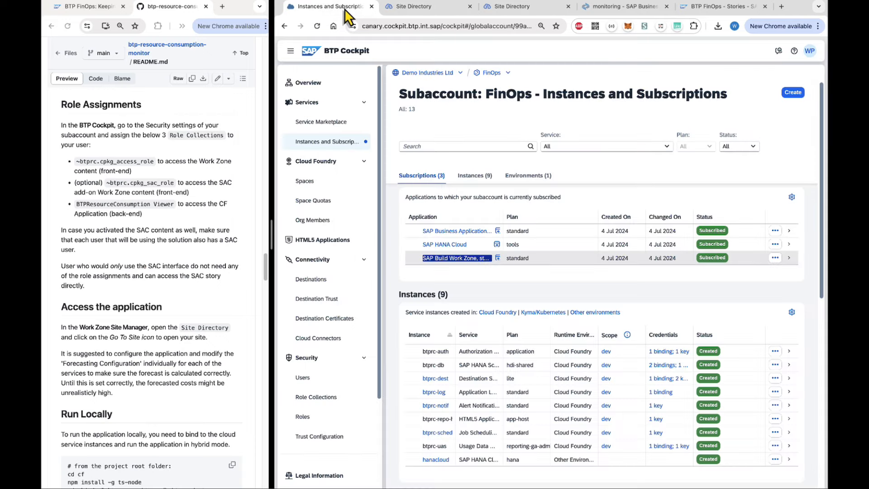
{"action": "left_click", "coordinate": [303, 379]}
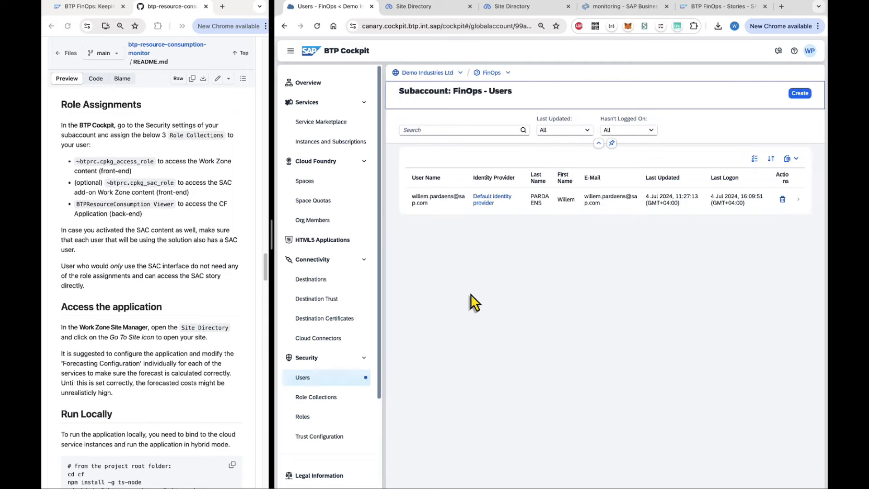
{"action": "left_click", "coordinate": [429, 206]}
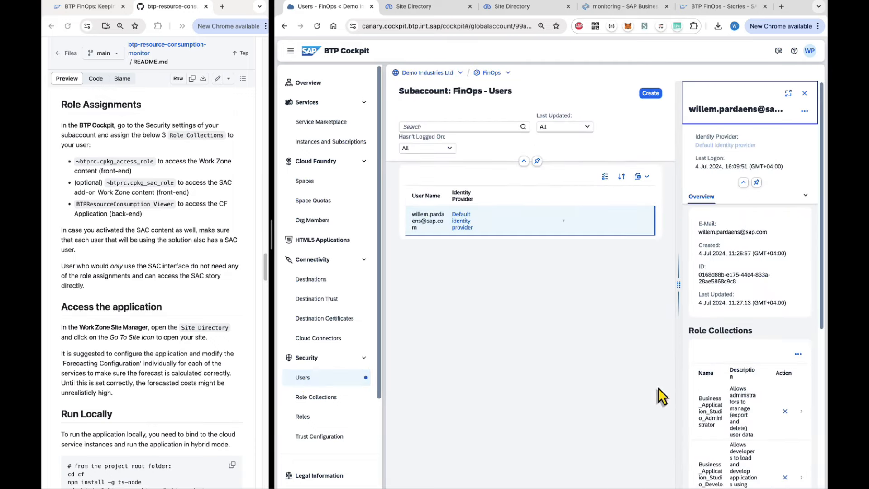
{"action": "left_click", "coordinate": [800, 356]}
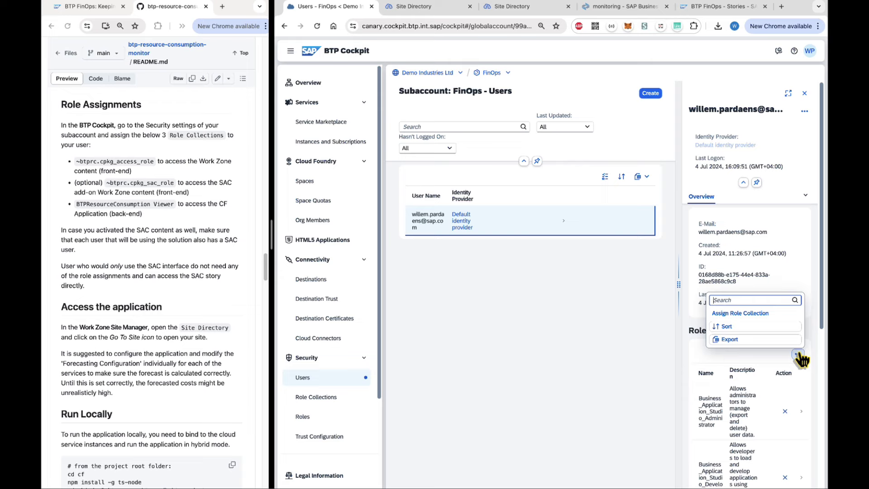
{"action": "left_click", "coordinate": [742, 313]}
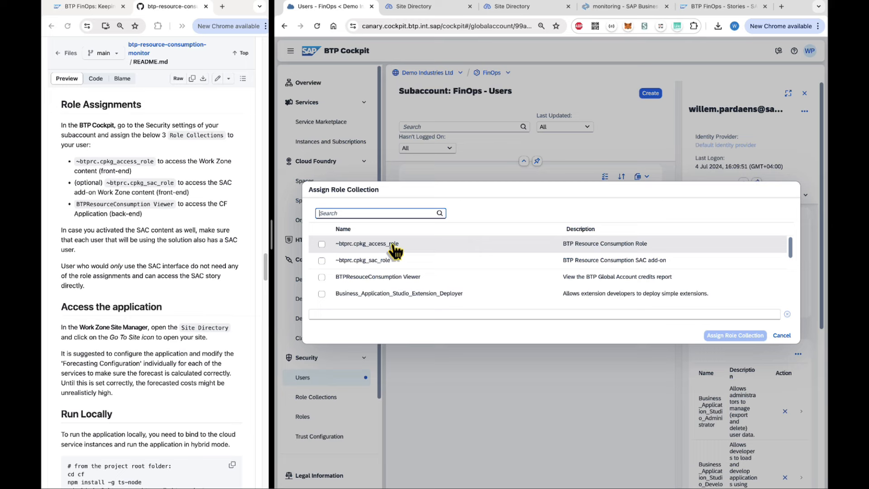
Assign ~btprc.cpkg_sac_role, ~btprc.cpkg_access_role and BTPResouceConsumption Viewer, then return to Site Directory.
{"action": "left_click", "coordinate": [322, 261]}
{"action": "left_click", "coordinate": [322, 244]}
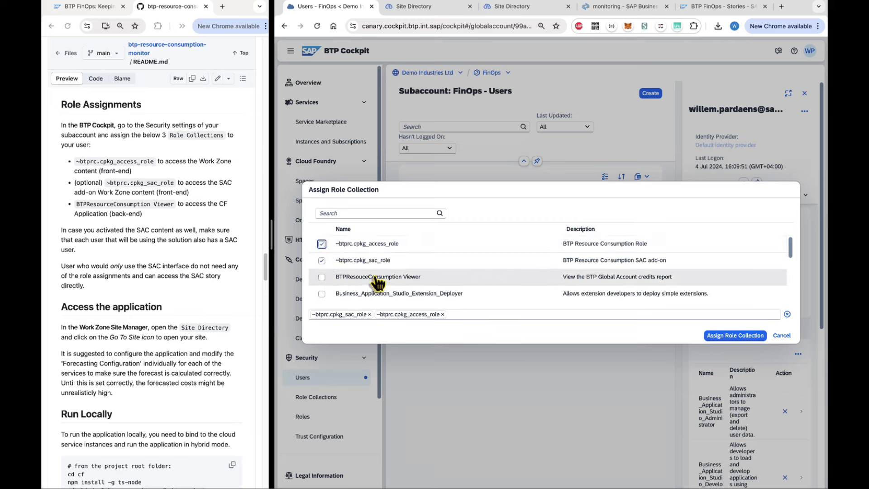
{"action": "left_click", "coordinate": [322, 277]}
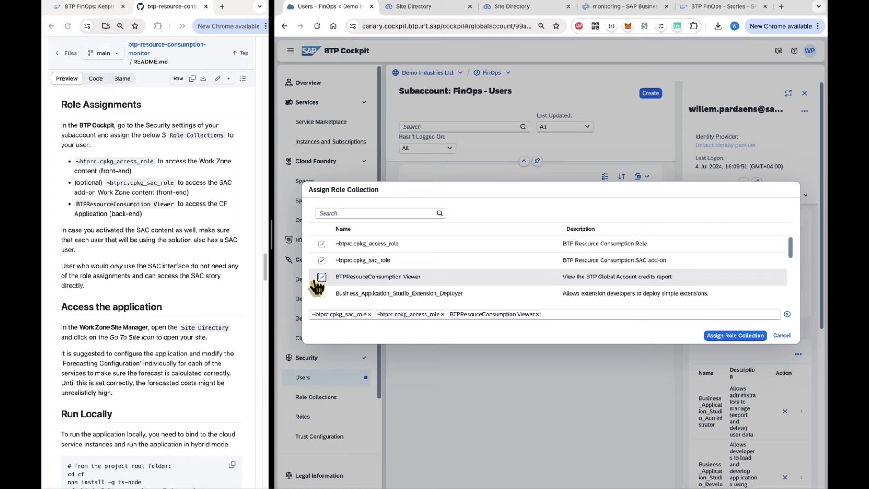
{"action": "left_click", "coordinate": [733, 335]}
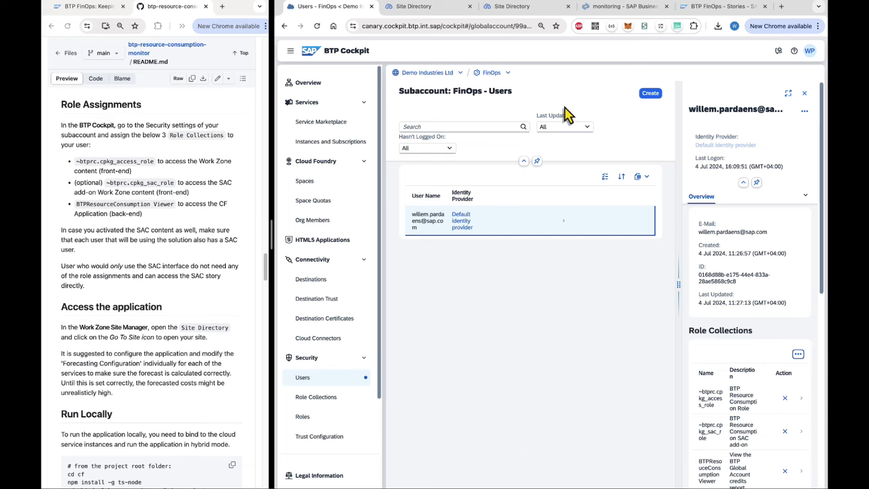
{"action": "left_click", "coordinate": [804, 94]}
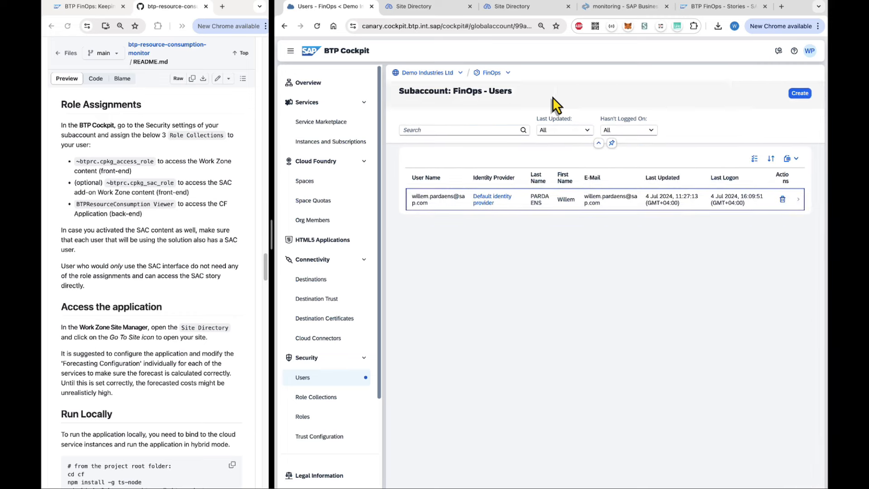
{"action": "left_click", "coordinate": [417, 14]}
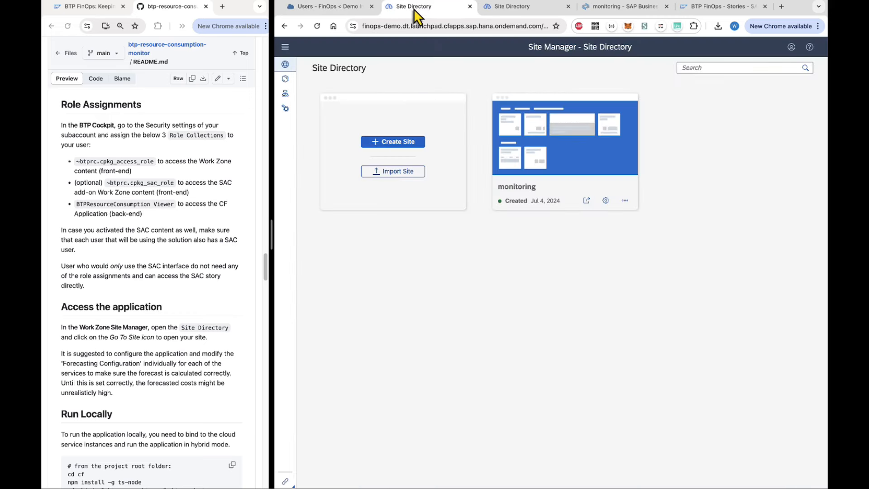
Open the monitoring site in a maximized browser window.
{"action": "left_click", "coordinate": [587, 201]}
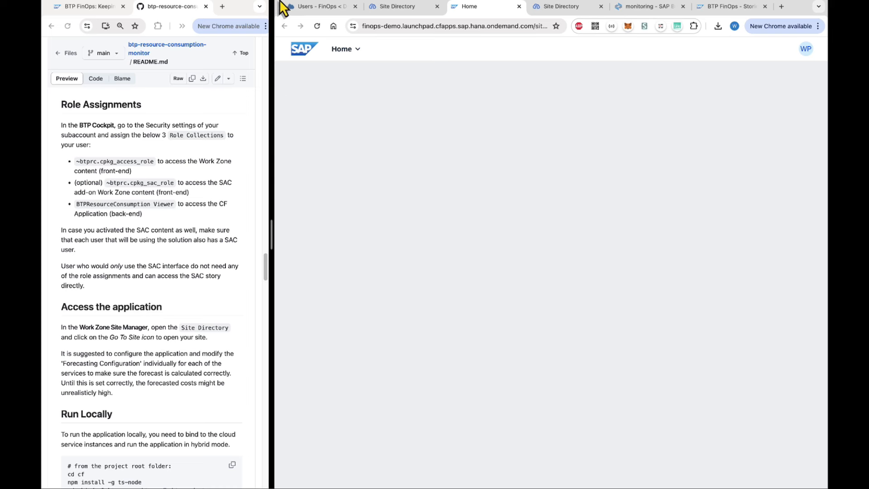
{"action": "mouse_move", "coordinate": [283, 3]}
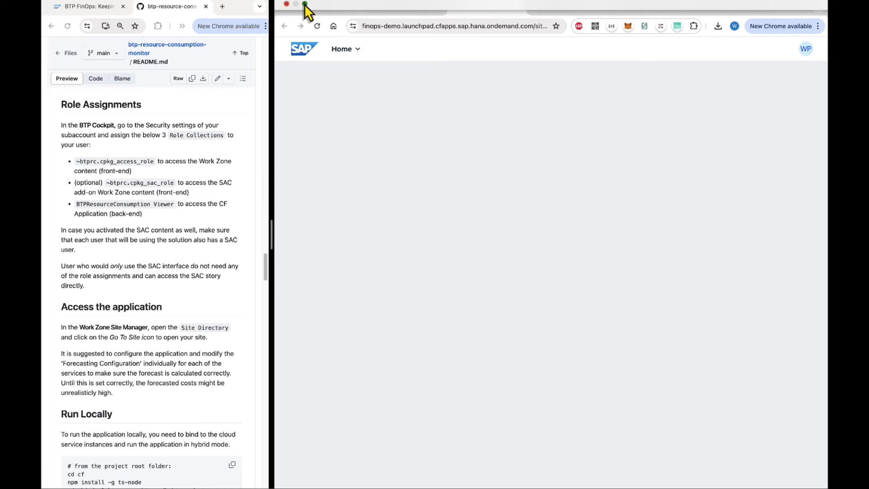
{"action": "left_click", "coordinate": [319, 41]}
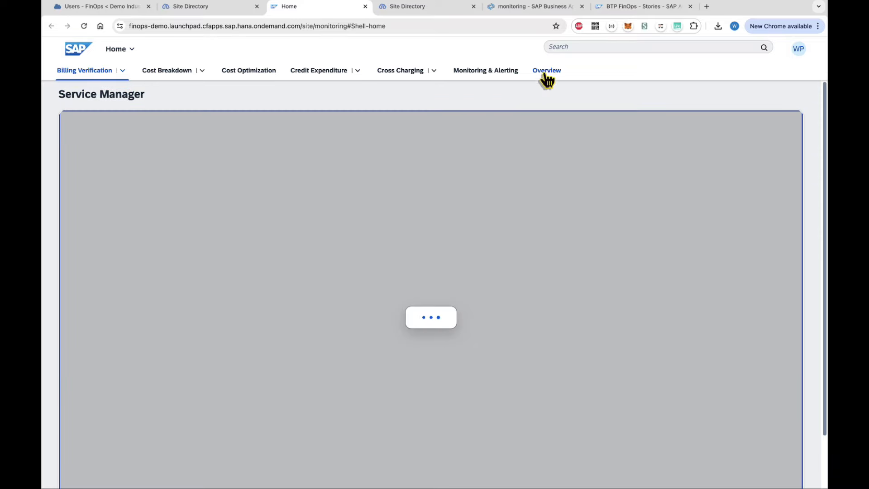
On the FinOps Overview, change Forecast Breakdown from Sub Account to Directory.
{"action": "left_click", "coordinate": [546, 72]}
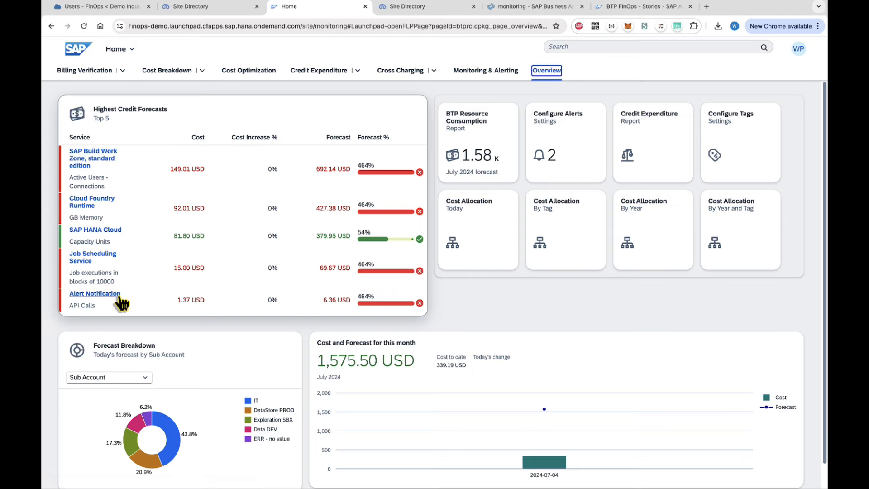
{"action": "scroll", "coordinate": [236, 358], "scroll_direction": "down", "scroll_amount": 1}
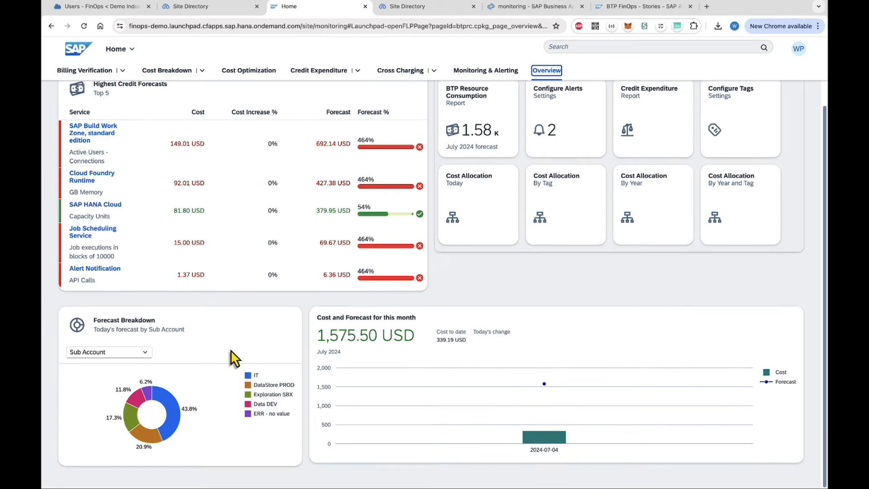
{"action": "left_click", "coordinate": [135, 352]}
{"action": "left_click", "coordinate": [129, 382]}
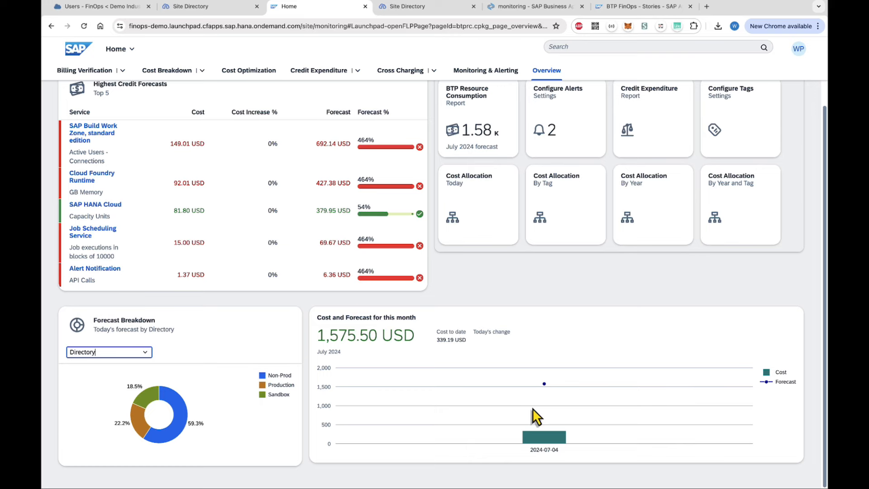
{"action": "scroll", "coordinate": [533, 408], "scroll_direction": "up", "scroll_amount": 1}
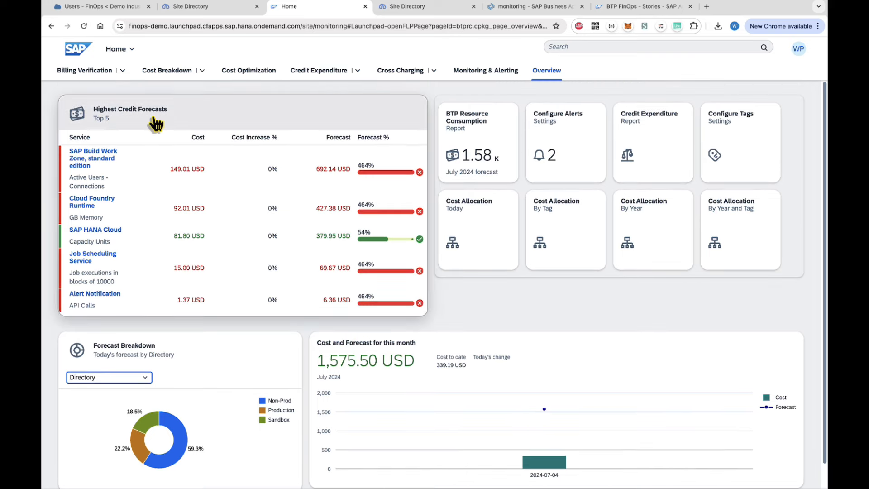
View SAP Build Work Zone costs in Billing Verification, then its daily Cost Breakdown.
{"action": "left_click", "coordinate": [88, 73]}
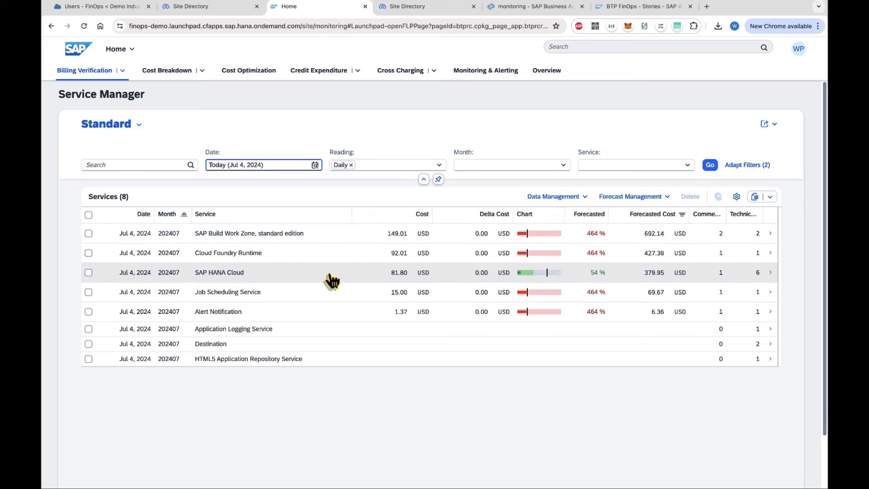
{"action": "left_click", "coordinate": [274, 233]}
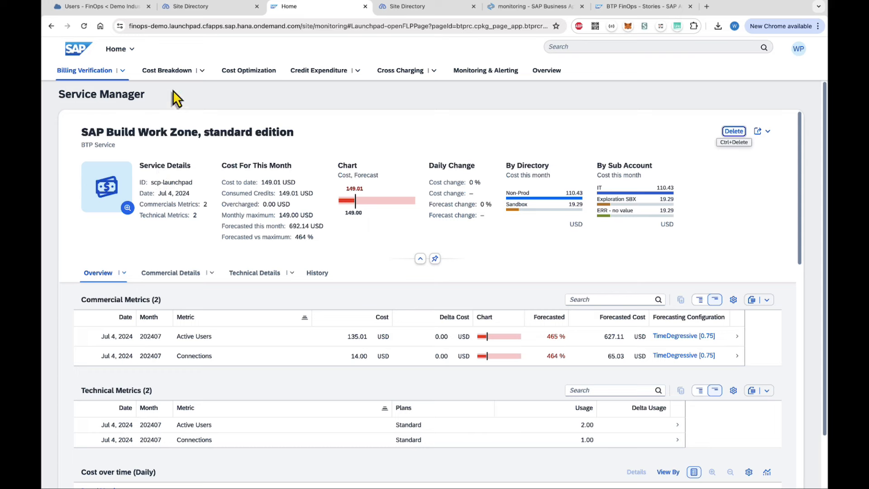
{"action": "left_click", "coordinate": [174, 73]}
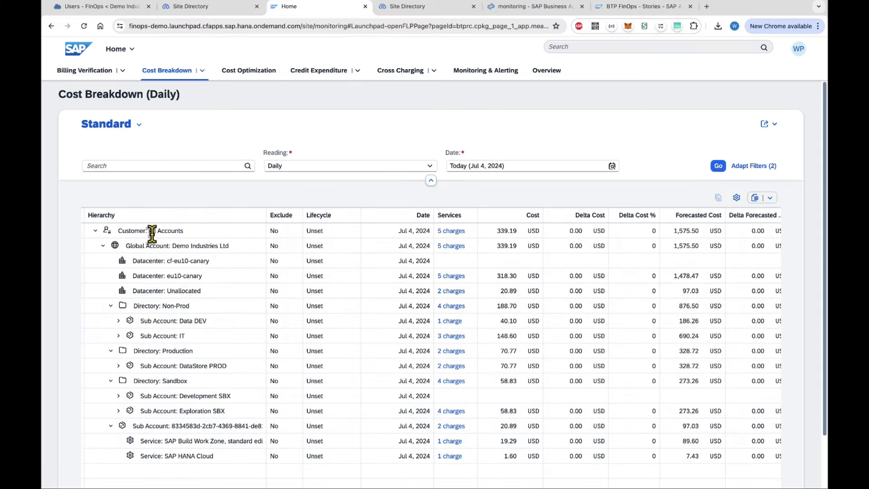
Expand Sub Account: IT, switch to the 2024 monthly breakdown, then view Credit Expenditure history.
{"action": "left_click", "coordinate": [118, 336]}
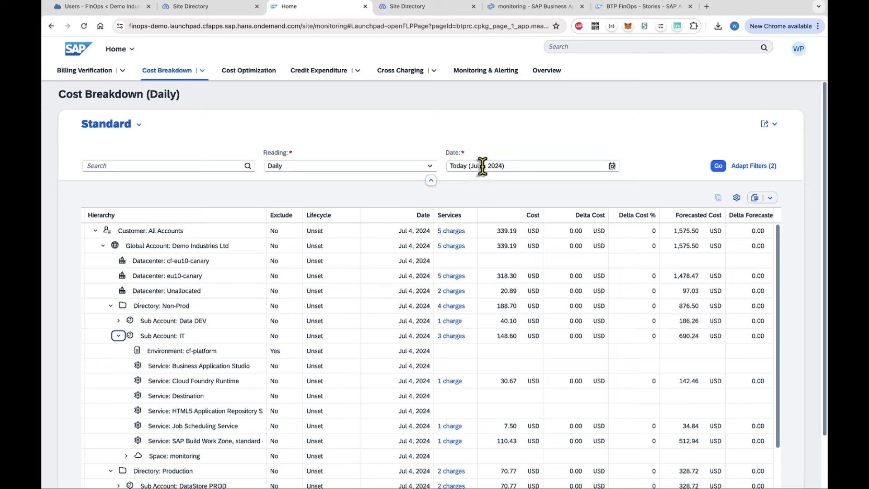
{"action": "left_click", "coordinate": [202, 71]}
{"action": "left_click", "coordinate": [196, 91]}
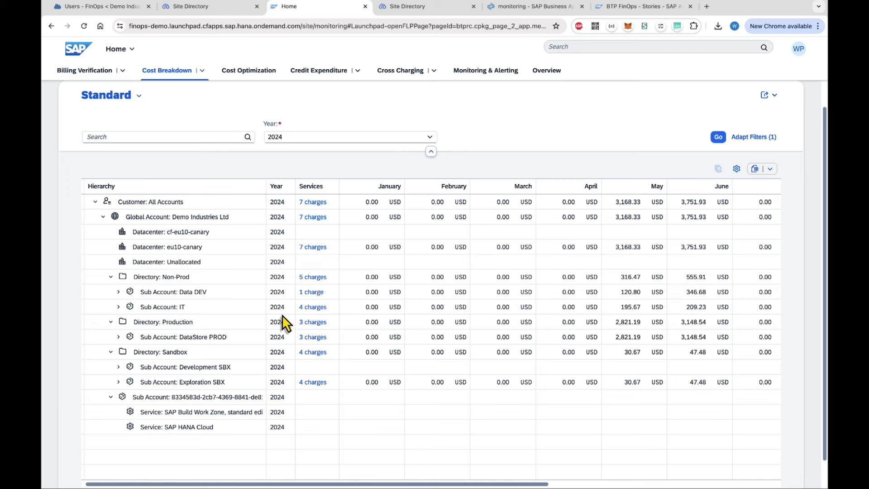
{"action": "left_click", "coordinate": [318, 73]}
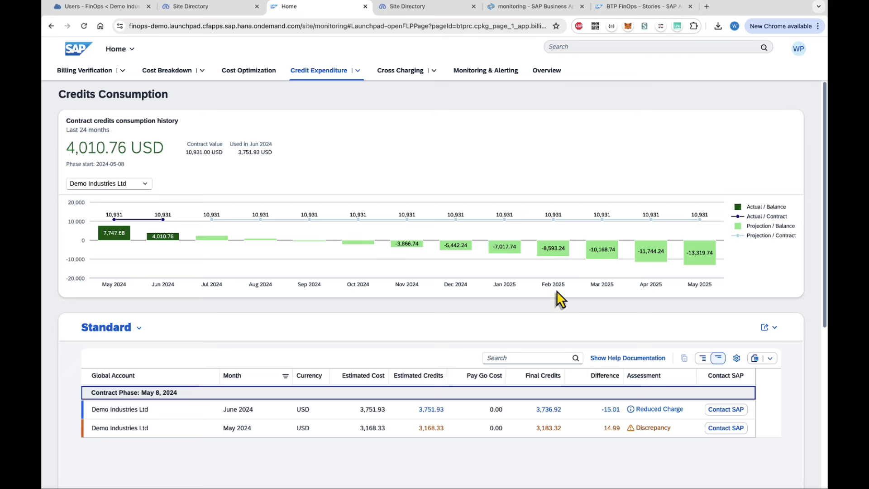
Open Cross Charging's Manage Tags page showing the account structure hierarchy.
{"action": "left_click", "coordinate": [401, 71]}
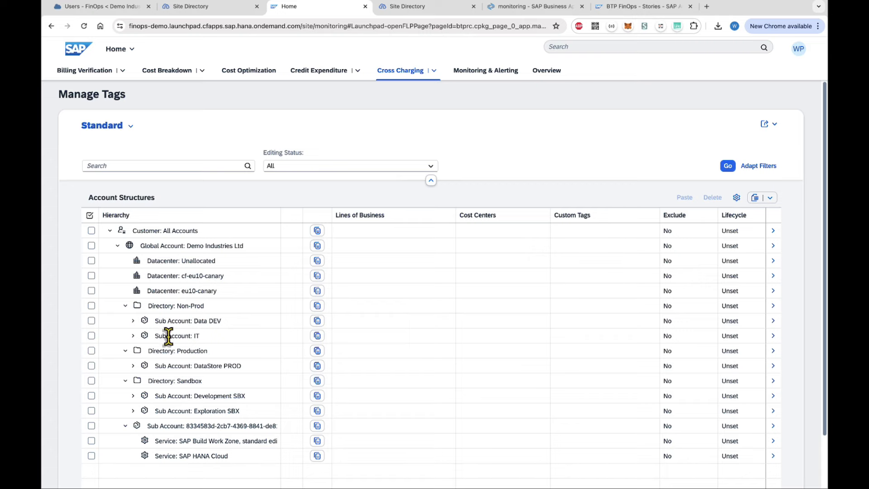
Edit the IT sub account and add a Line of Business tag IT at 80%.
{"action": "left_click", "coordinate": [773, 335]}
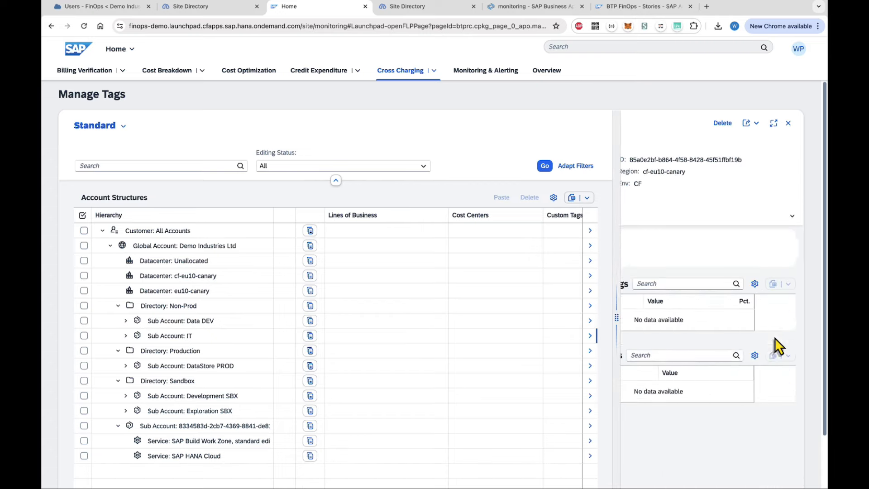
{"action": "left_click", "coordinate": [691, 123]}
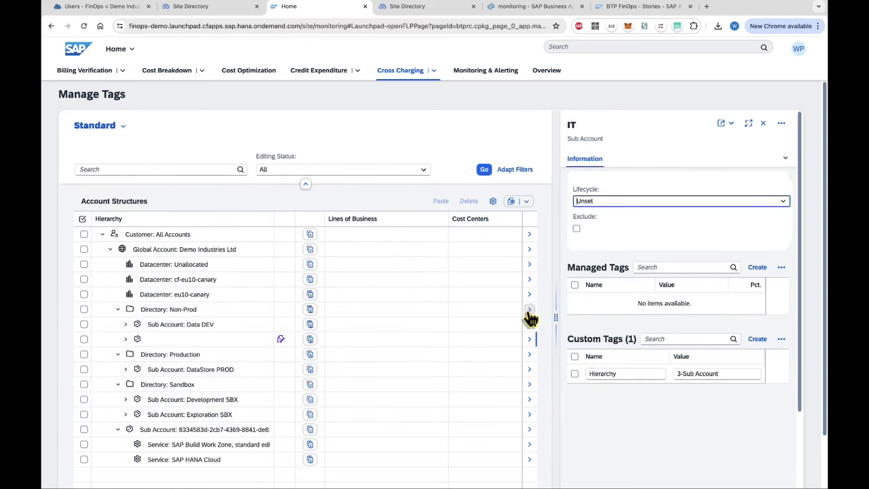
{"action": "left_click", "coordinate": [759, 268]}
{"action": "left_click", "coordinate": [648, 321]}
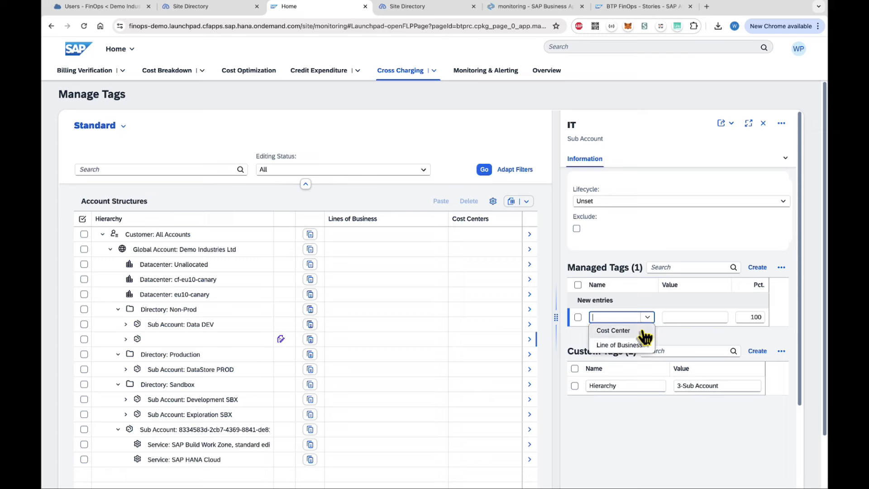
{"action": "left_click", "coordinate": [639, 343]}
{"action": "left_click", "coordinate": [670, 319]}
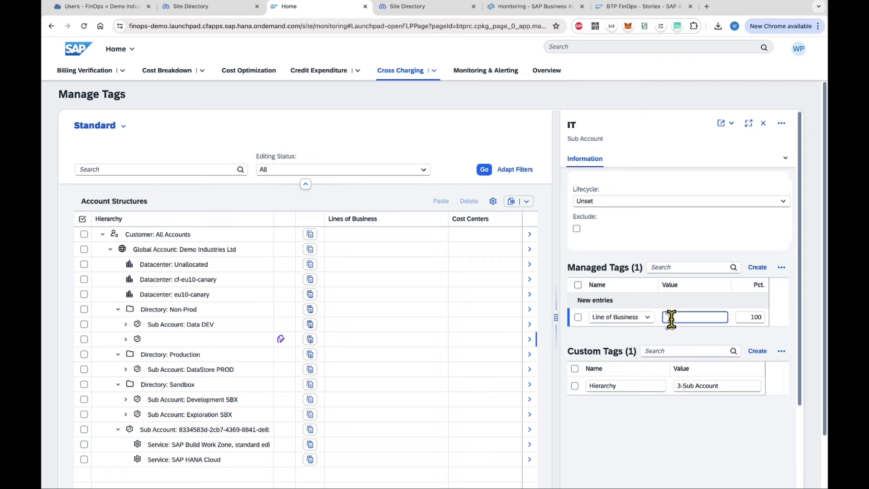
{"action": "type", "text": "IT"}
{"action": "left_click_drag", "start_coordinate": [745, 315], "coordinate": [760, 317]}
{"action": "type", "text": "80"}
Add a second Line of Business tag Operations at 20%, save, and expand the IT node.
{"action": "left_click", "coordinate": [758, 267]}
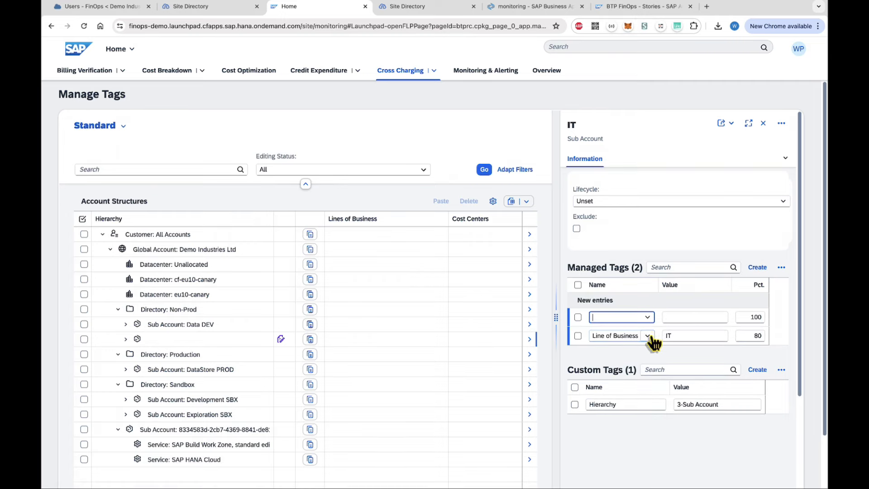
{"action": "left_click", "coordinate": [647, 317]}
{"action": "left_click", "coordinate": [632, 349]}
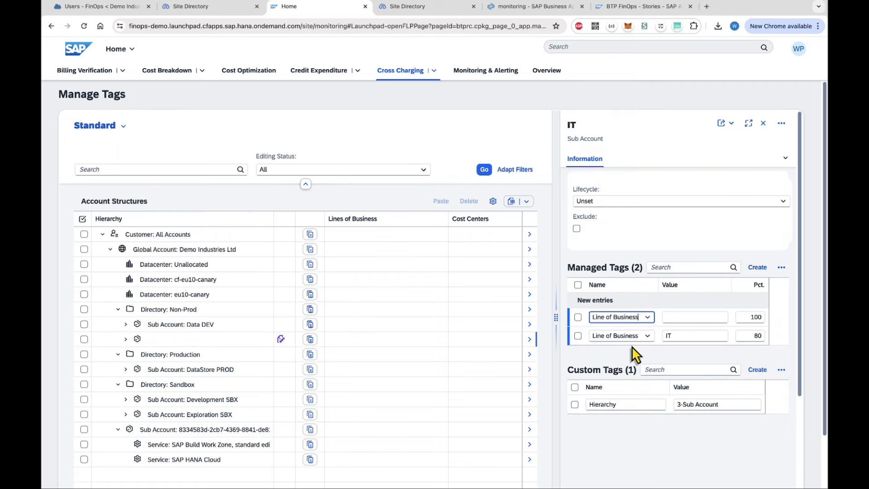
{"action": "left_click", "coordinate": [671, 319]}
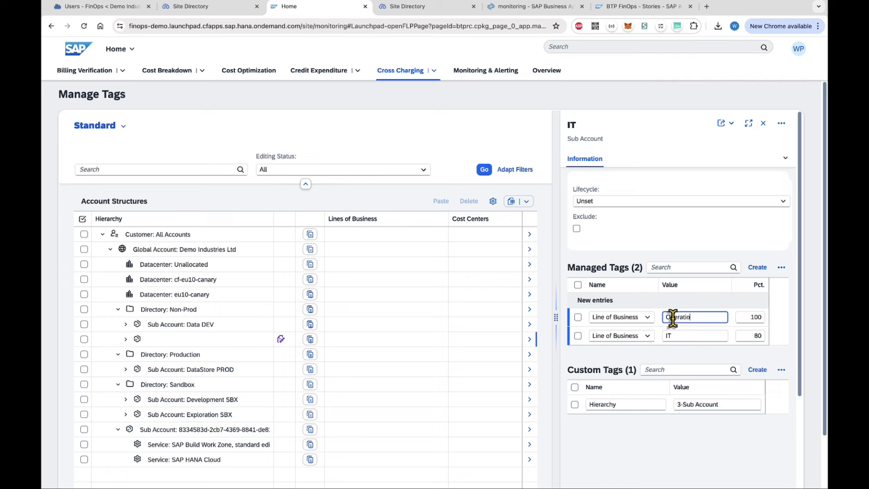
{"action": "type", "text": "Operations"}
{"action": "key", "text": "Tab"}
{"action": "double_click", "coordinate": [752, 336]}
{"action": "scroll", "coordinate": [721, 401], "scroll_direction": "down", "scroll_amount": 3}
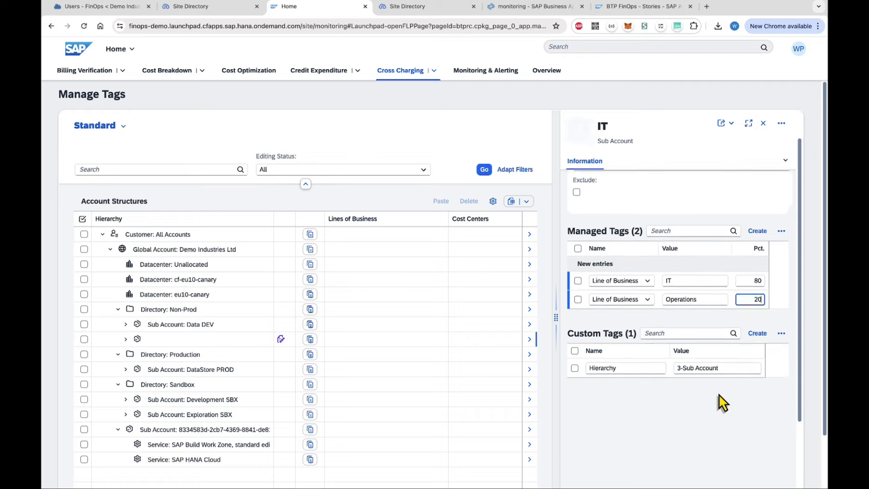
{"action": "scroll", "coordinate": [719, 394], "scroll_direction": "down", "scroll_amount": 3}
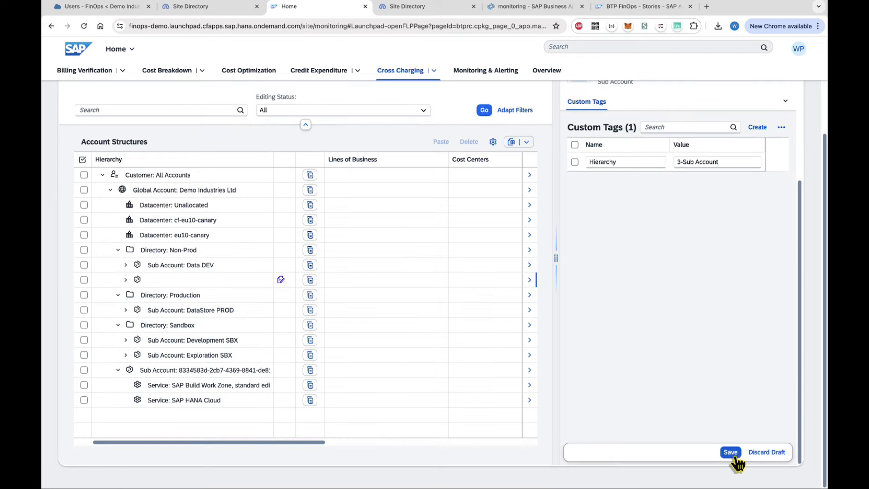
{"action": "left_click", "coordinate": [733, 454]}
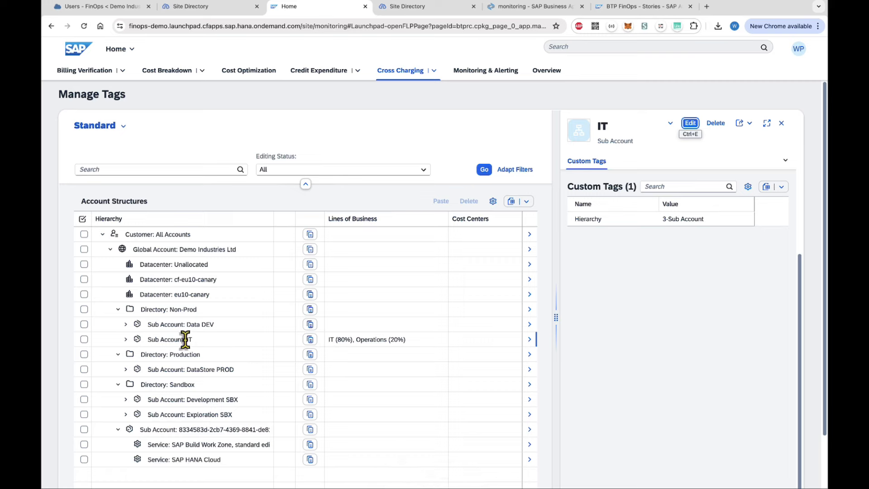
{"action": "left_click", "coordinate": [125, 340]}
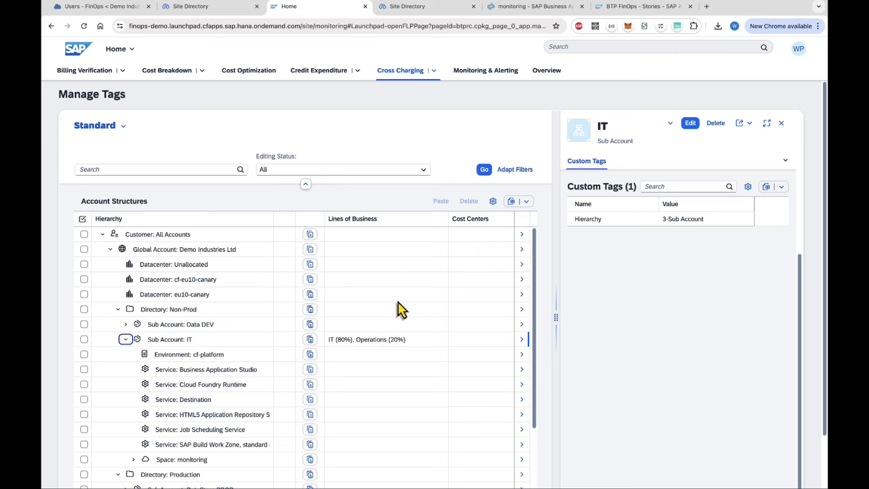
Show the 2024 Cost By Tags (Monthly) report filtered by the Line of Business tag.
{"action": "left_click", "coordinate": [433, 72]}
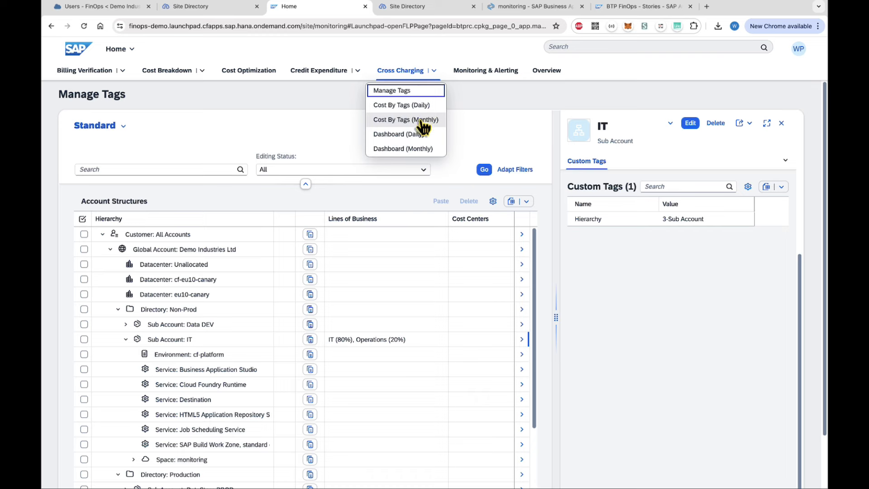
{"action": "left_click", "coordinate": [400, 120]}
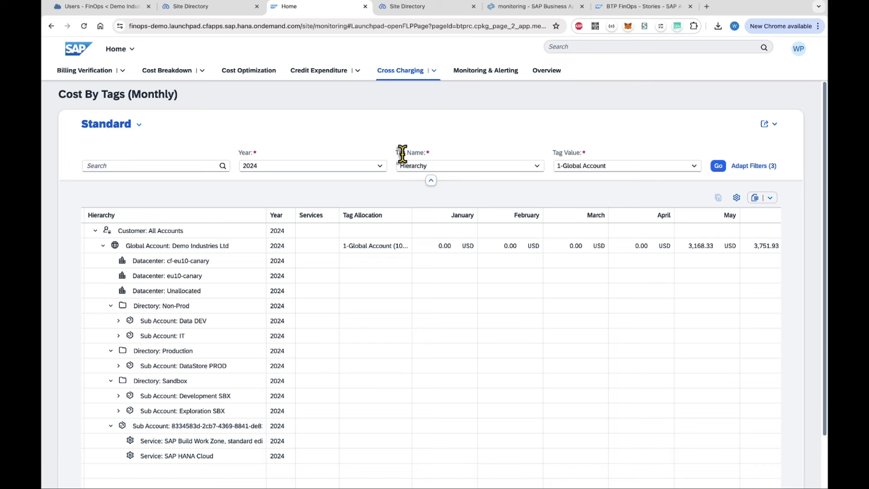
{"action": "left_click", "coordinate": [537, 168]}
{"action": "left_click", "coordinate": [449, 195]}
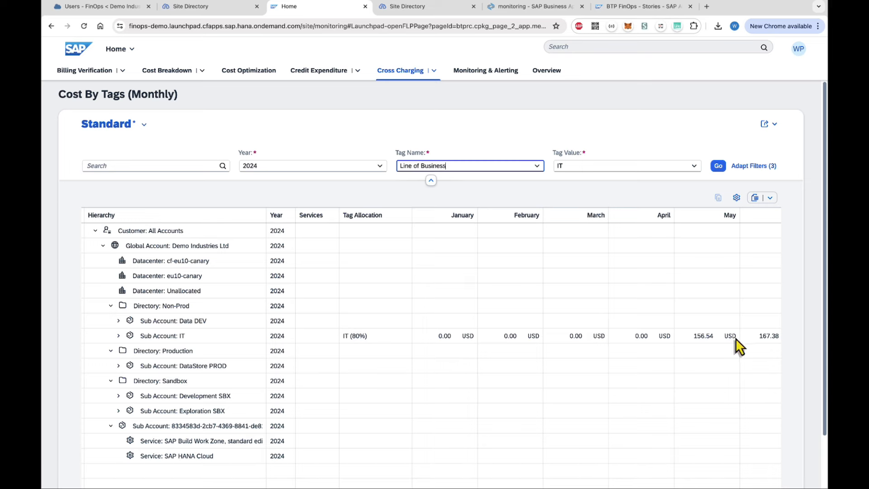
{"action": "scroll", "coordinate": [735, 338], "scroll_direction": "right", "scroll_amount": 1}
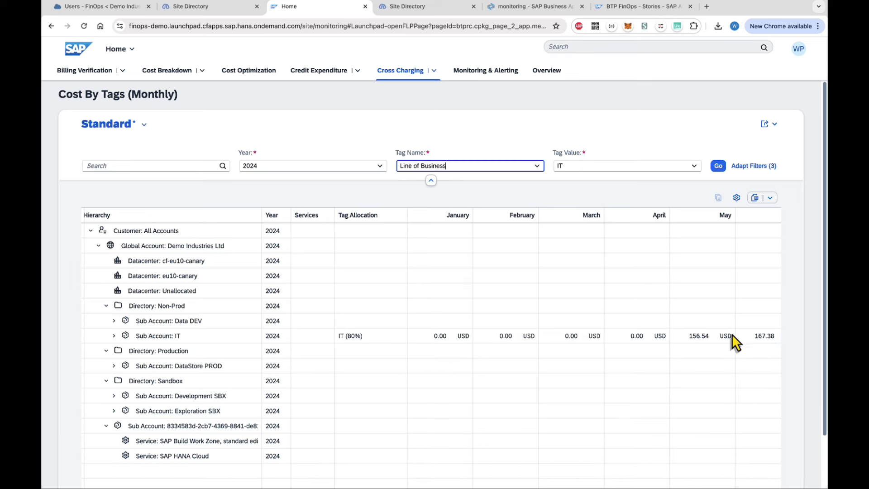
{"action": "scroll", "coordinate": [731, 337], "scroll_direction": "right", "scroll_amount": 4}
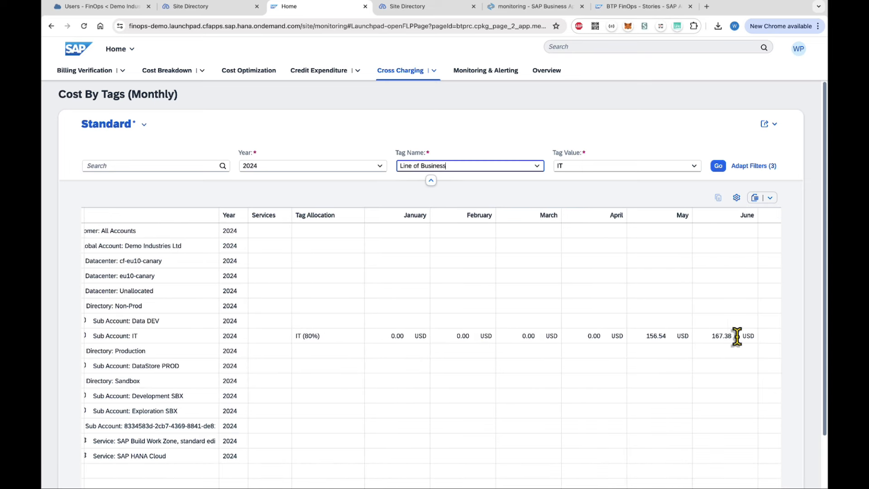
{"action": "scroll", "coordinate": [735, 335], "scroll_direction": "left", "scroll_amount": 5}
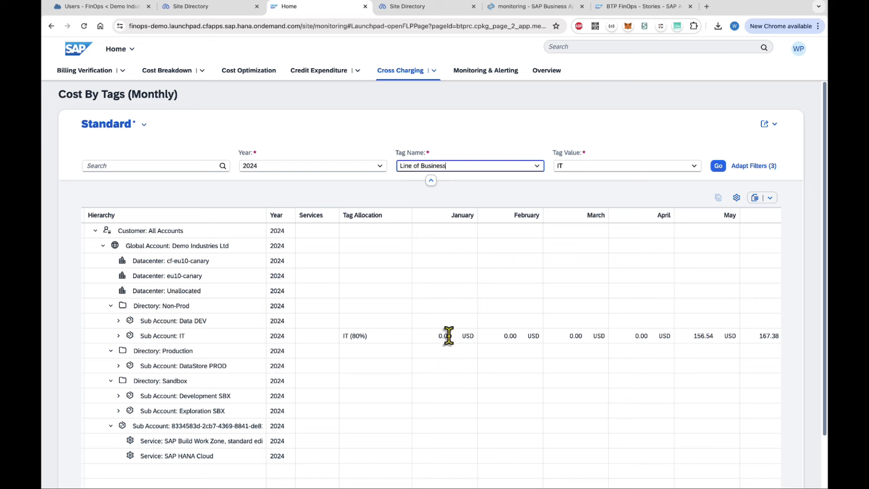
{"action": "left_click", "coordinate": [482, 72]}
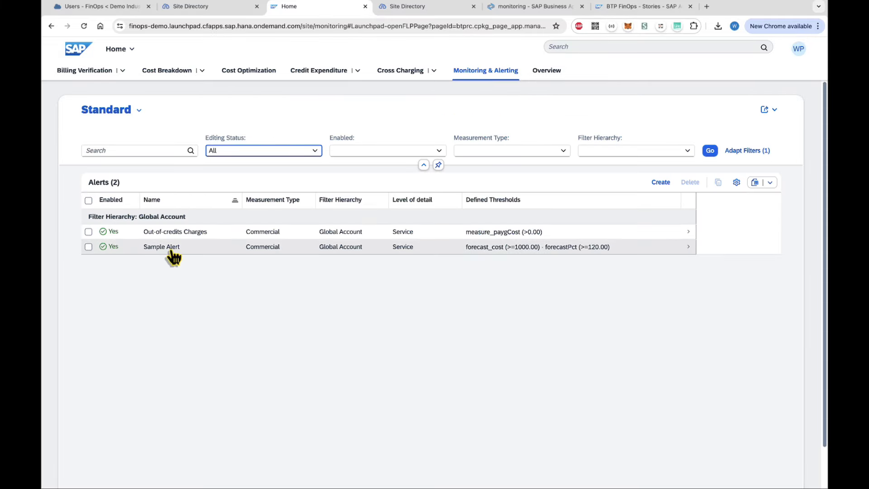
Open the Sample Alert for editing and confirm its Filter Hierarchy stays Global Account.
{"action": "left_click", "coordinate": [163, 248]}
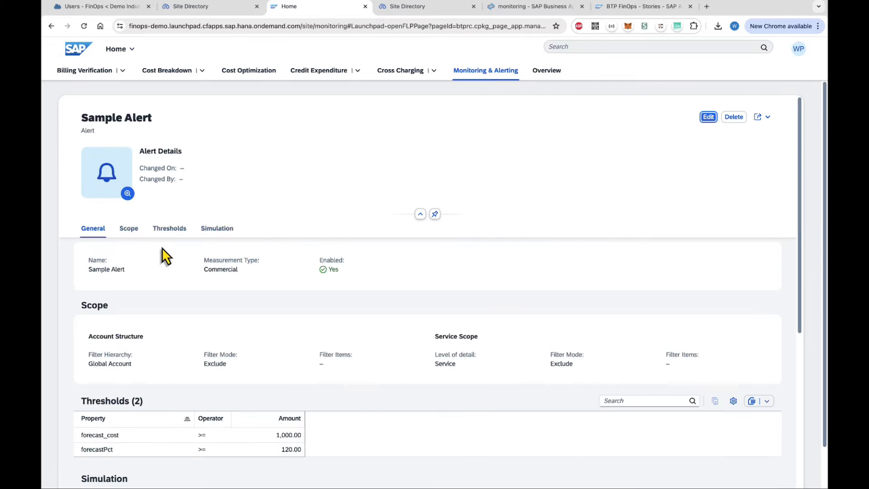
{"action": "left_click", "coordinate": [709, 117]}
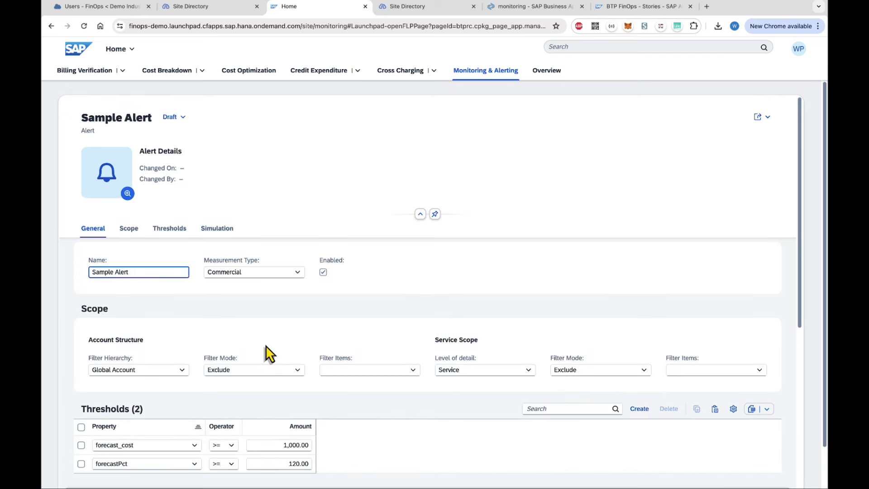
{"action": "scroll", "coordinate": [267, 345], "scroll_direction": "down", "scroll_amount": 2}
{"action": "left_click", "coordinate": [181, 286]}
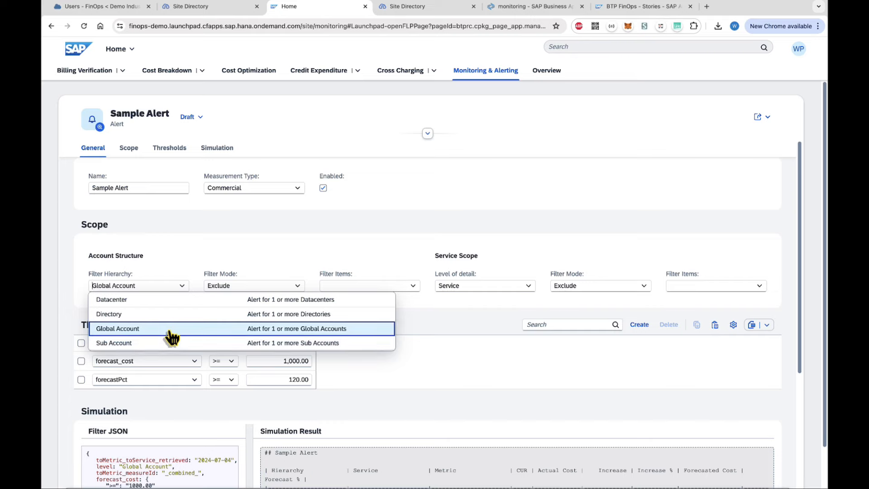
{"action": "left_click", "coordinate": [72, 315]}
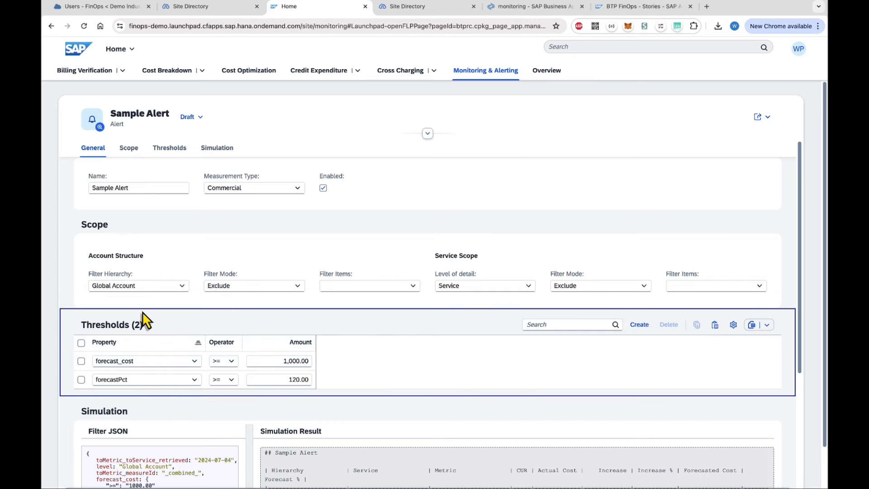
Scroll to the Thresholds table and focus the forecast_cost 1,000.00 amount field.
{"action": "scroll", "coordinate": [120, 328], "scroll_direction": "down", "scroll_amount": 3}
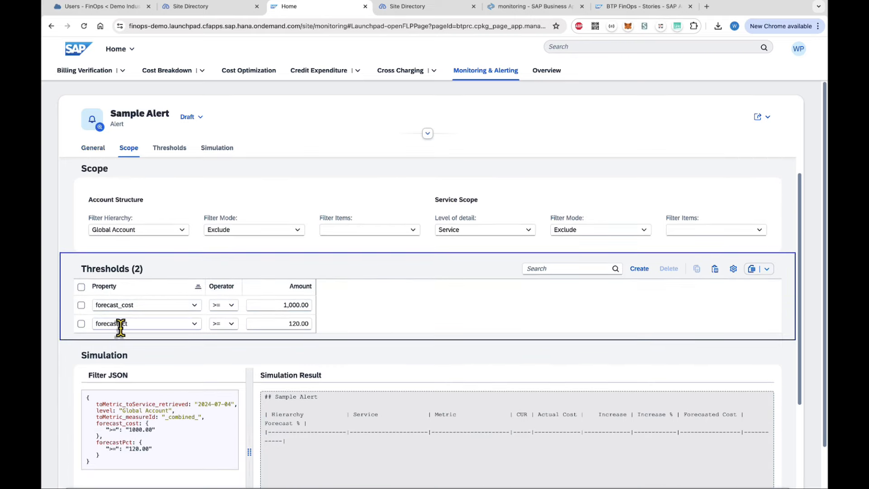
{"action": "scroll", "coordinate": [120, 328], "scroll_direction": "down", "scroll_amount": 1}
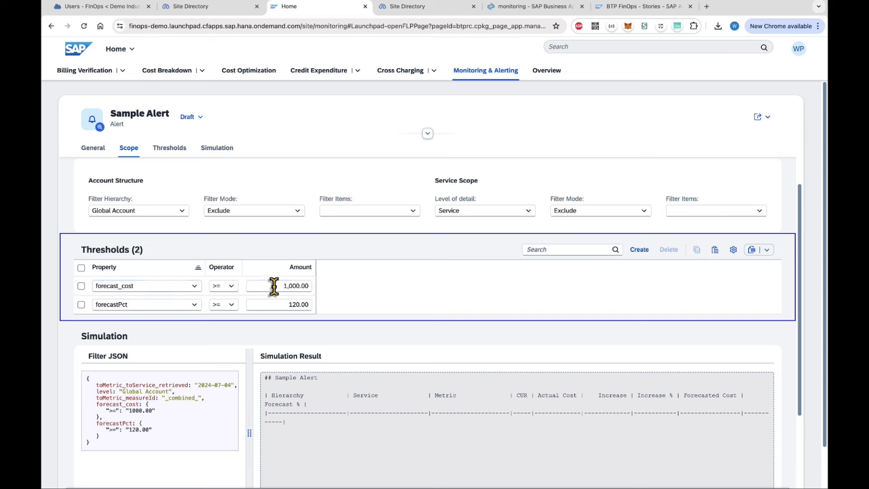
{"action": "left_click", "coordinate": [306, 285]}
{"action": "left_click", "coordinate": [194, 306]}
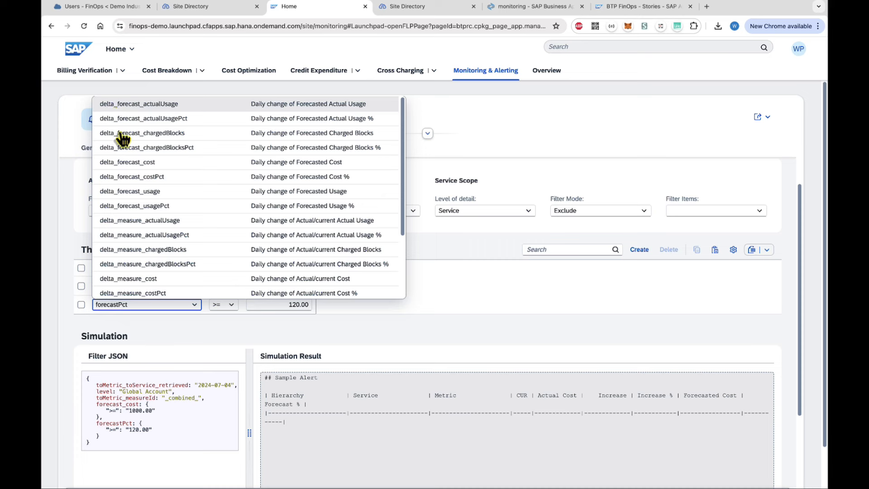
{"action": "scroll", "coordinate": [136, 264], "scroll_direction": "down", "scroll_amount": 5}
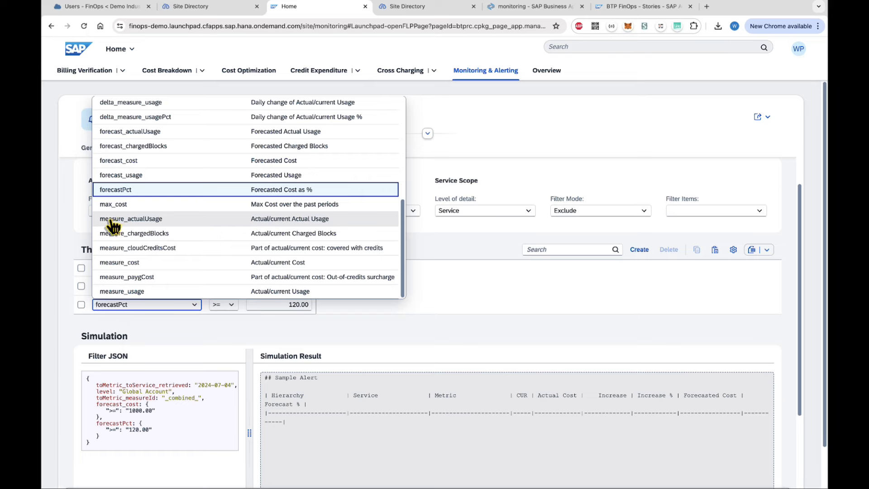
{"action": "scroll", "coordinate": [129, 255], "scroll_direction": "up", "scroll_amount": 1}
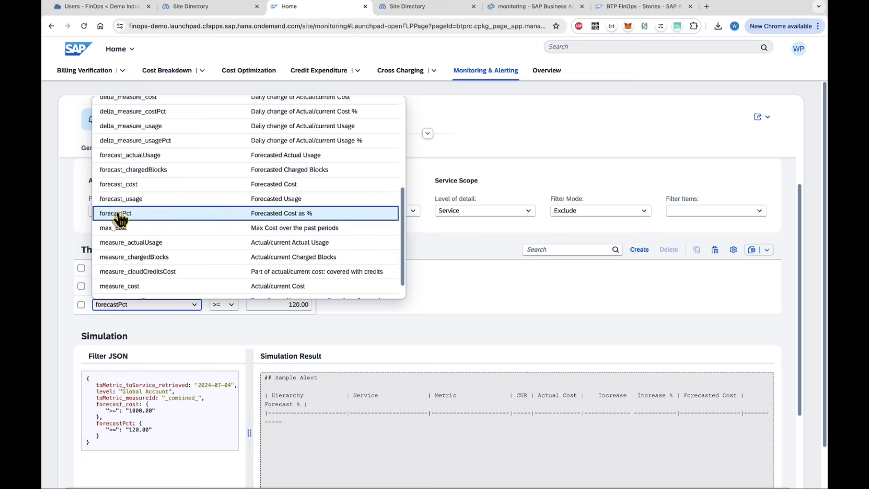
{"action": "scroll", "coordinate": [125, 267], "scroll_direction": "down", "scroll_amount": 1}
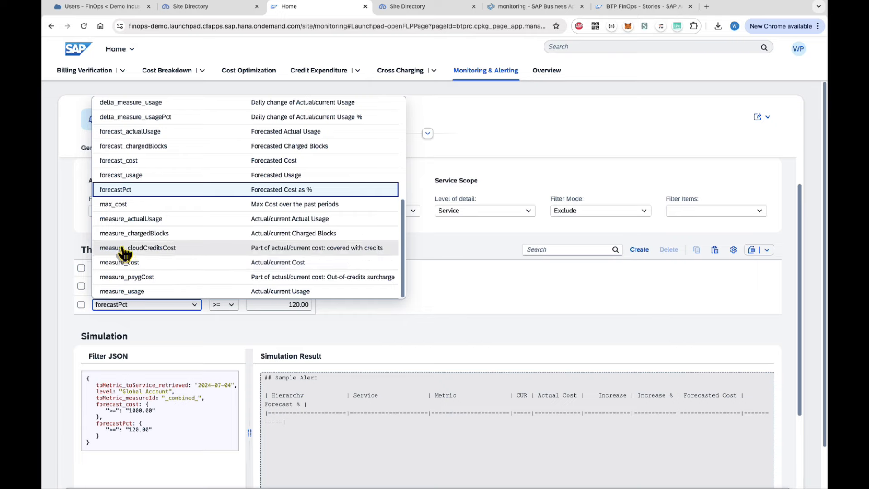
{"action": "scroll", "coordinate": [132, 276], "scroll_direction": "up", "scroll_amount": 3}
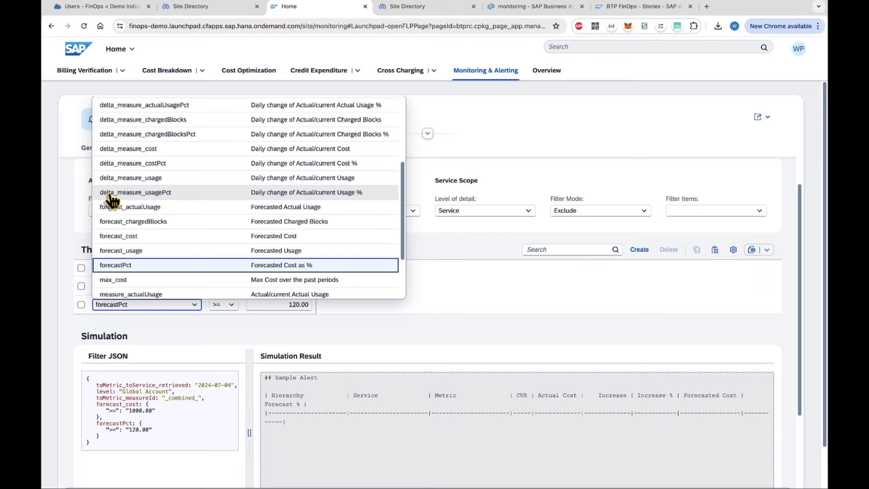
{"action": "left_click", "coordinate": [226, 323]}
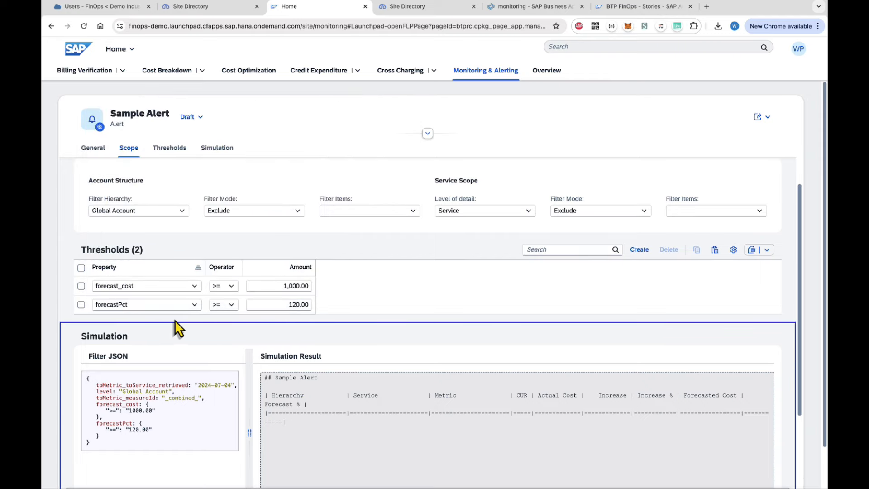
Widen the Simulation Result pane and lower the forecast_cost threshold from 1,000 to 100.
{"action": "scroll", "coordinate": [177, 328], "scroll_direction": "down", "scroll_amount": 1}
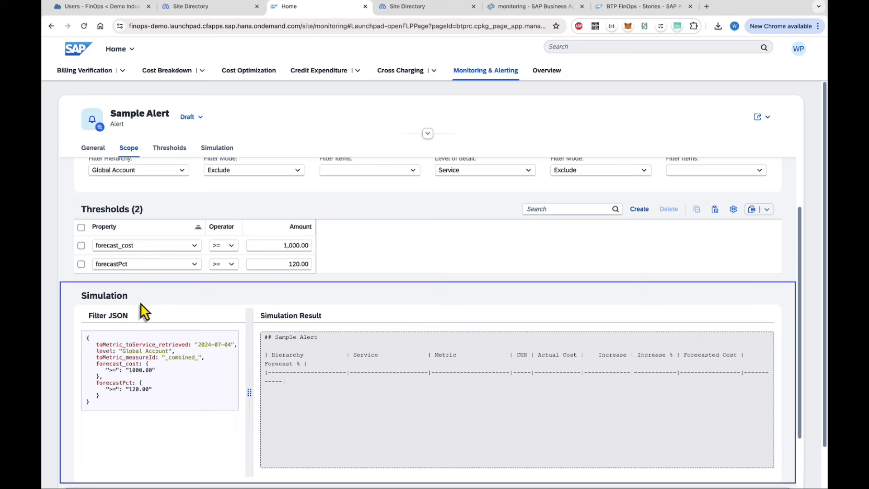
{"action": "left_click_drag", "start_coordinate": [265, 316], "coordinate": [317, 316]}
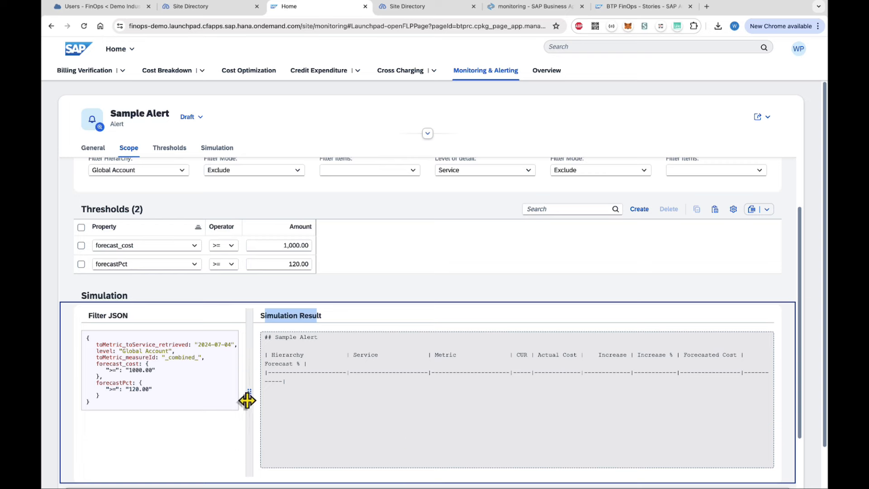
{"action": "left_click_drag", "start_coordinate": [248, 400], "coordinate": [214, 394]}
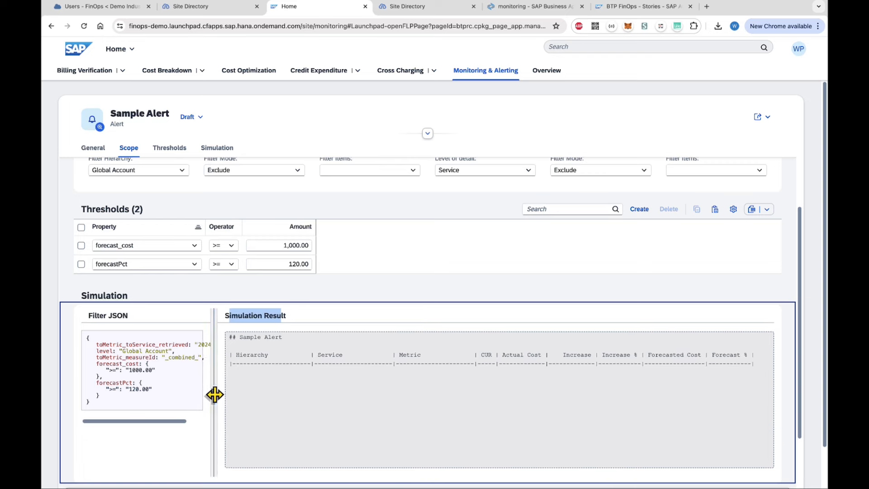
{"action": "left_click", "coordinate": [246, 289]}
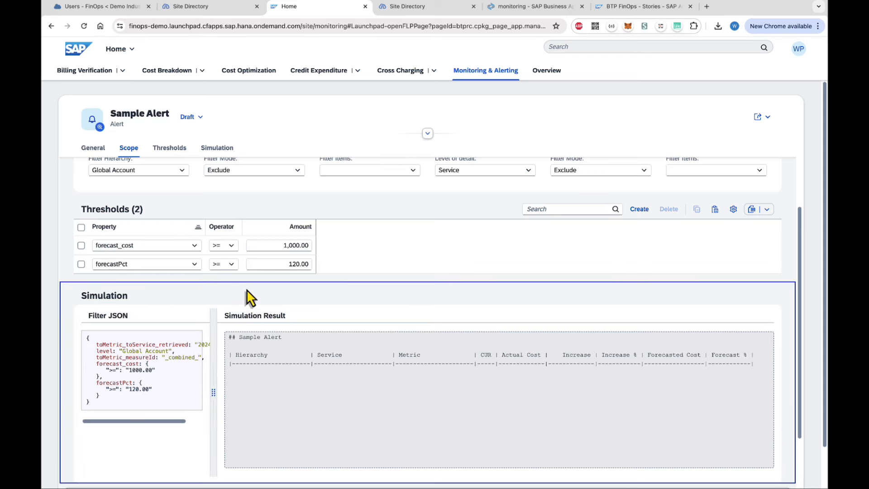
{"action": "left_click", "coordinate": [297, 245]}
{"action": "key", "text": "BackSpace"}
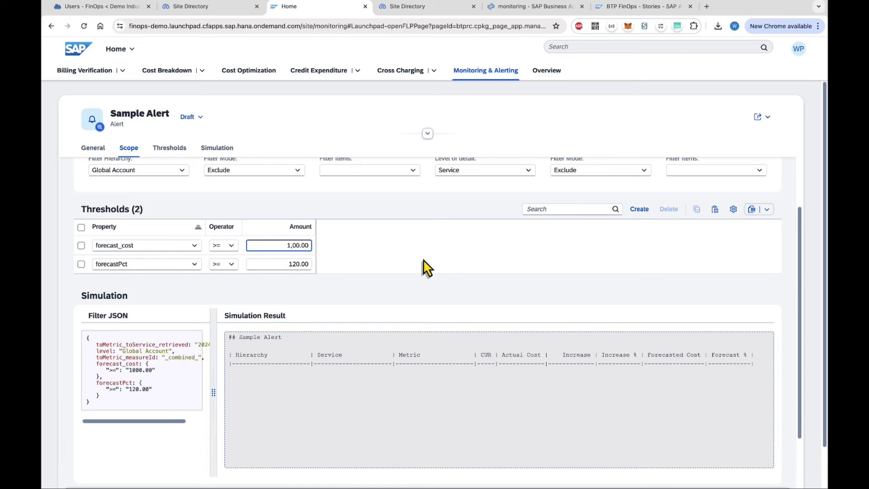
{"action": "left_click", "coordinate": [408, 266]}
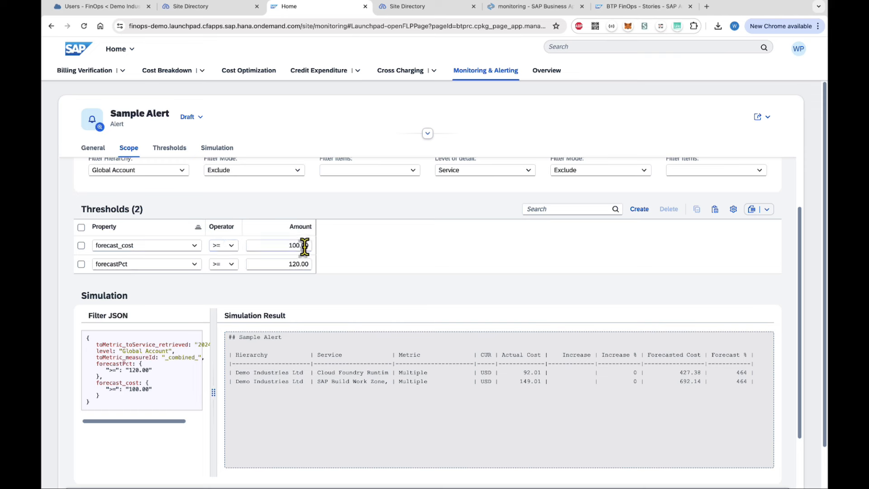
Review the 464 forecast percentage in the simulation, then discard the alert draft.
{"action": "left_click", "coordinate": [738, 383]}
{"action": "double_click", "coordinate": [738, 382]}
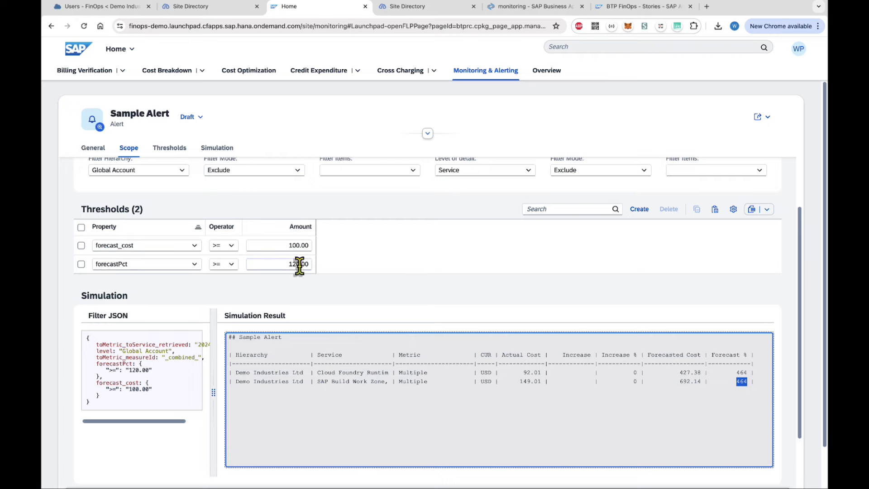
{"action": "scroll", "coordinate": [560, 312], "scroll_direction": "down", "scroll_amount": 4}
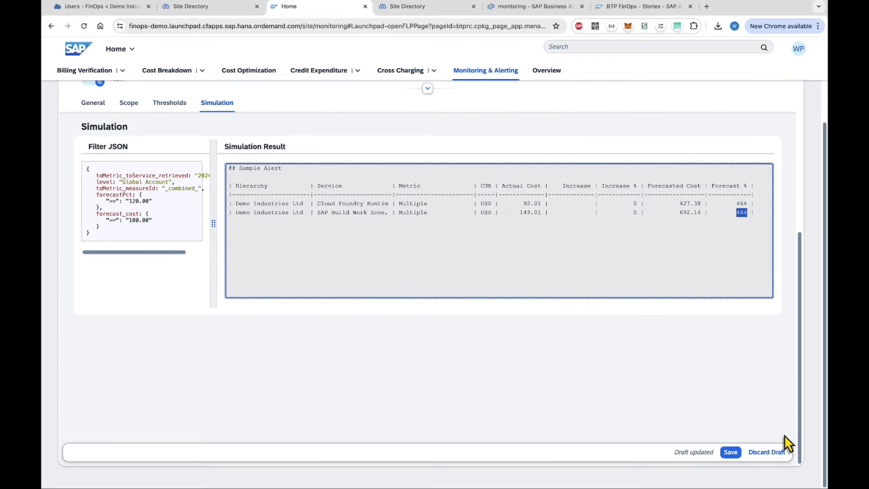
{"action": "left_click", "coordinate": [769, 452]}
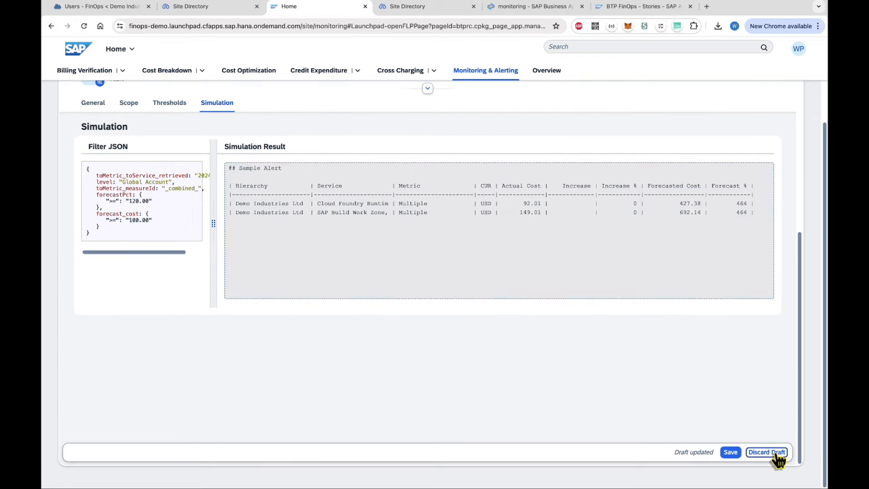
{"action": "left_click", "coordinate": [764, 428]}
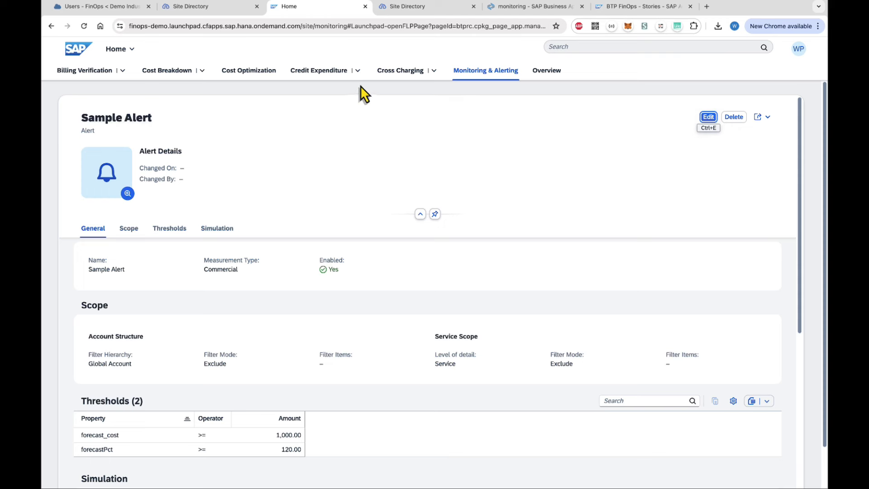
Check IT's $118.88 and All Accounts costs on the daily dashboard, then open Dashboard (Monthly).
{"action": "left_click", "coordinate": [435, 72]}
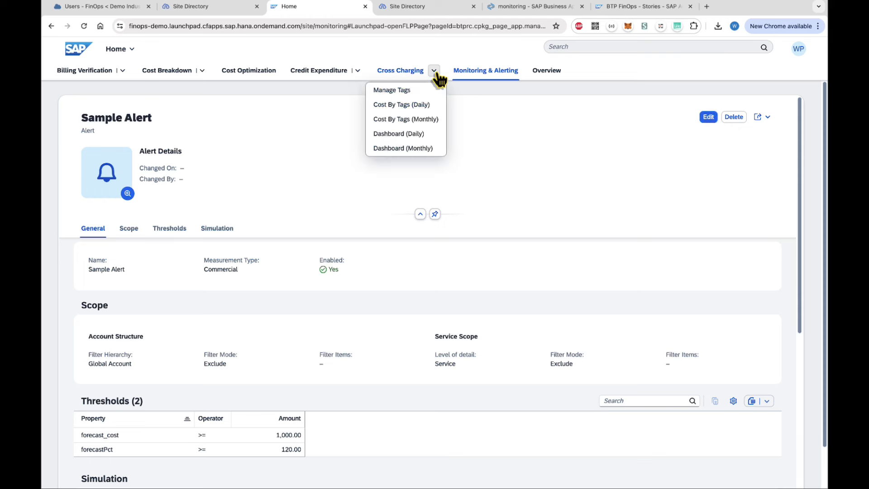
{"action": "left_click", "coordinate": [414, 135]}
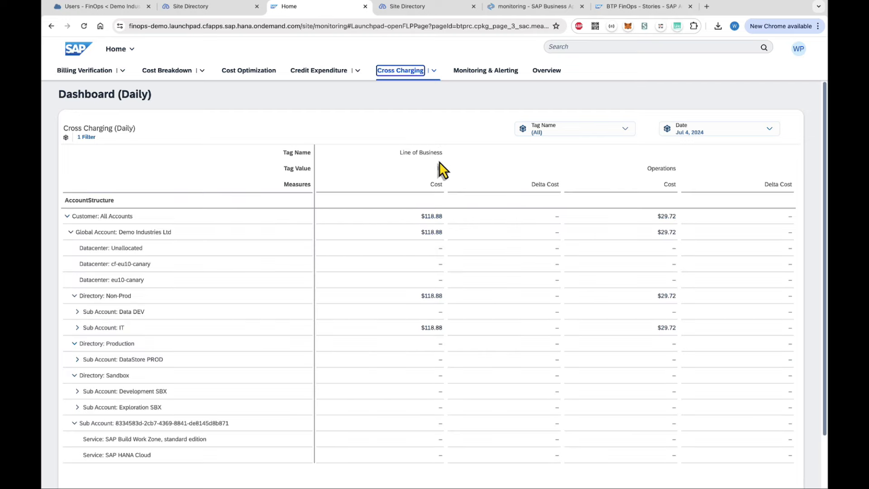
{"action": "left_click", "coordinate": [426, 329]}
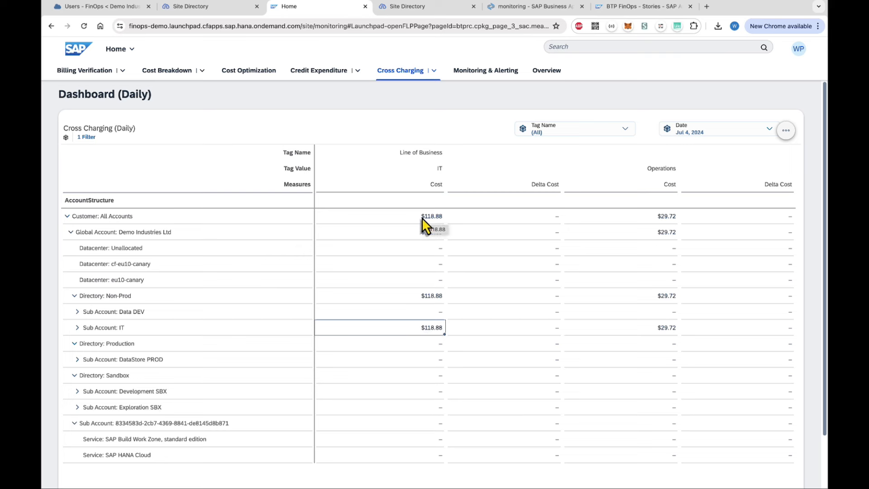
{"action": "left_click_drag", "start_coordinate": [422, 218], "coordinate": [683, 213]}
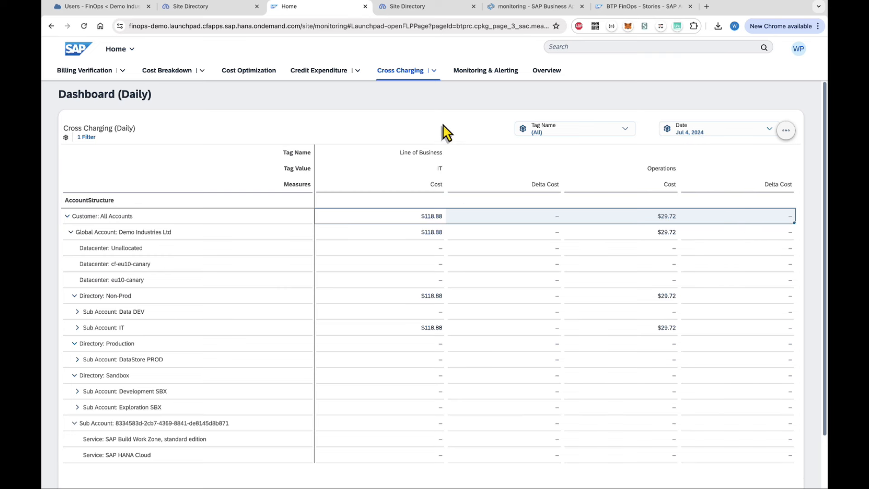
{"action": "left_click", "coordinate": [433, 71]}
{"action": "left_click", "coordinate": [410, 148]}
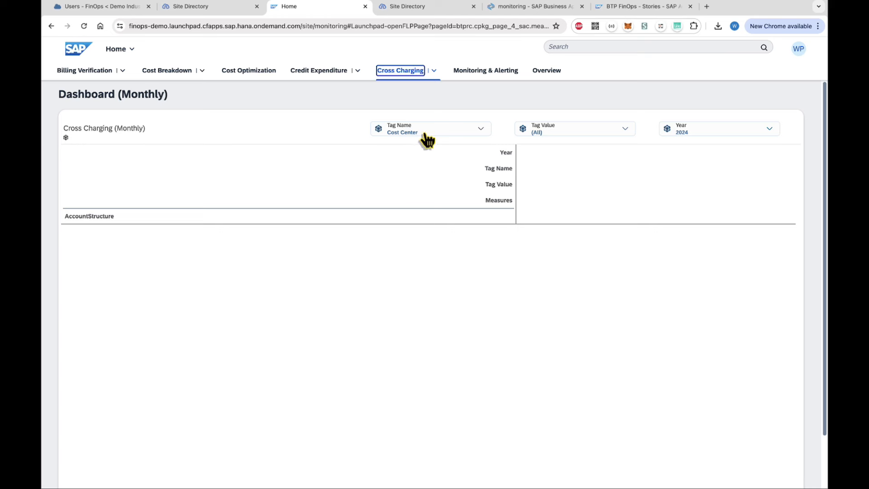
Set the monthly dashboard's Tag Name filter to Line of Business.
{"action": "left_click", "coordinate": [561, 134]}
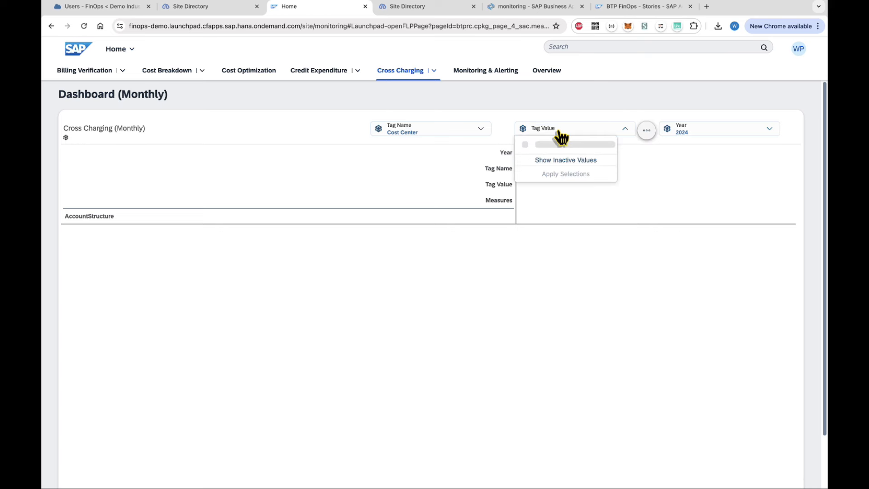
{"action": "left_click", "coordinate": [472, 134]}
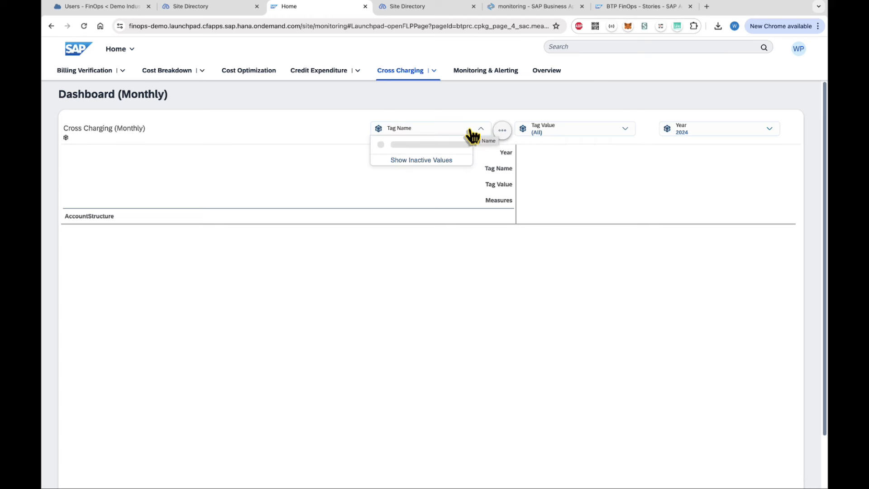
{"action": "left_click", "coordinate": [423, 145]}
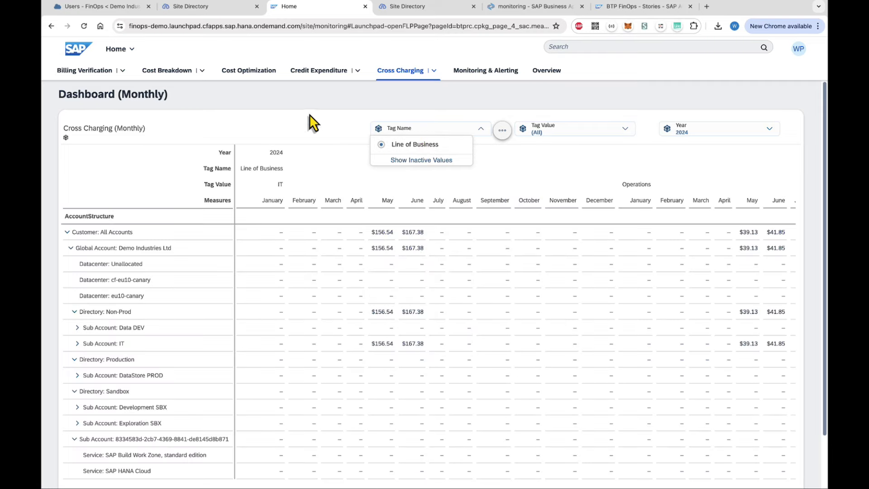
{"action": "left_click", "coordinate": [278, 187]}
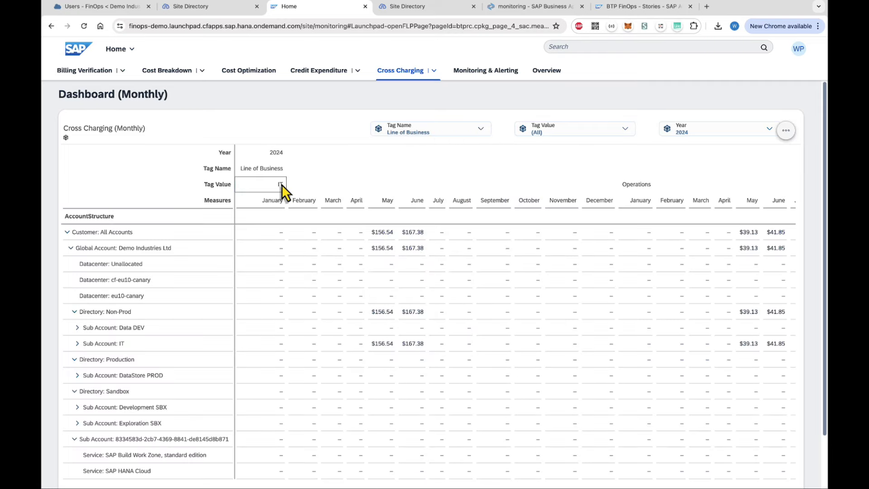